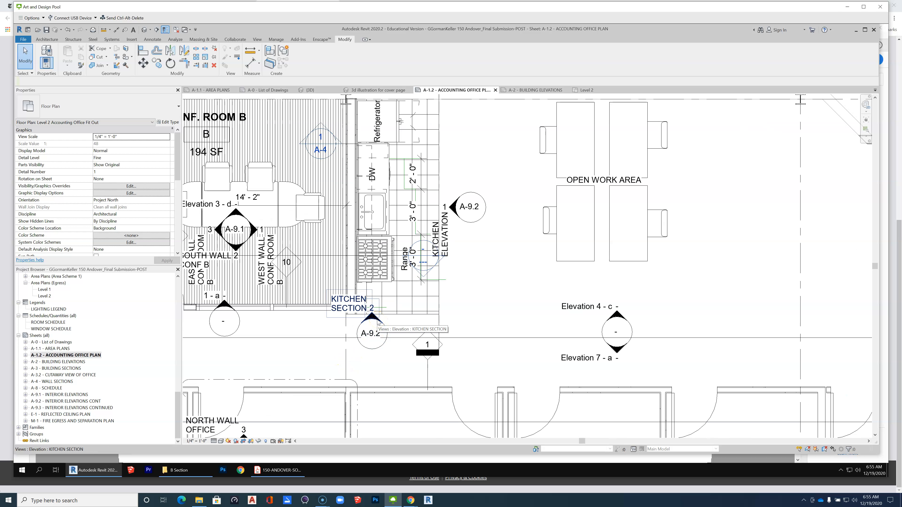
Move the Kitchen Section elevation's cut line up from its marker so it passes through the kitchen sink.
click(377, 322)
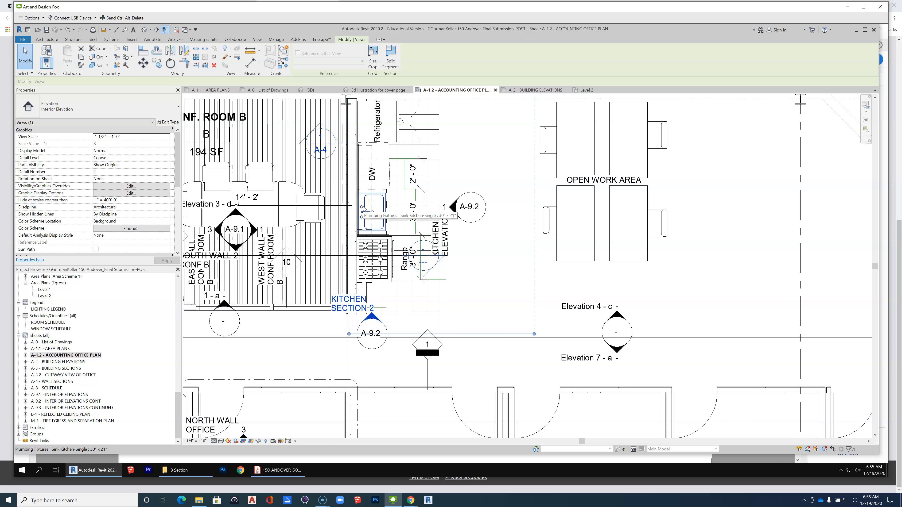
scroll(363, 210, down, 2)
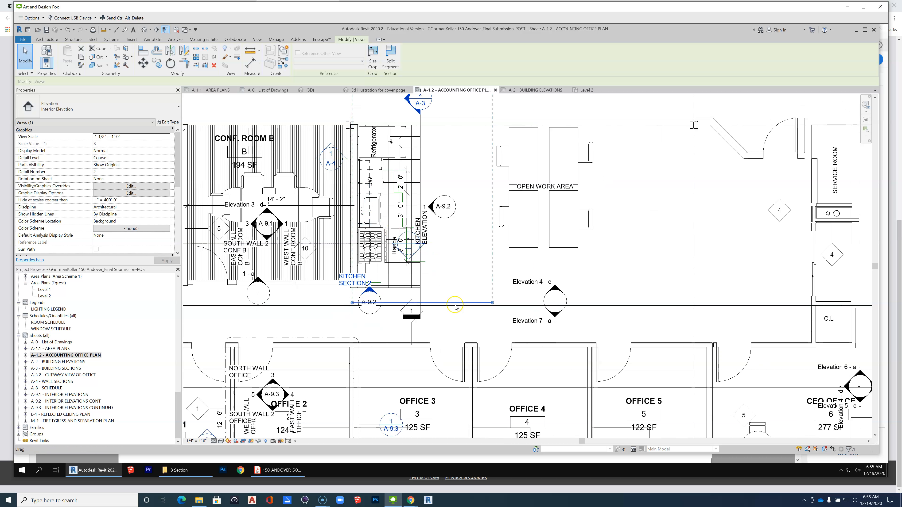
drag(456, 306, 460, 215)
right_click(460, 215)
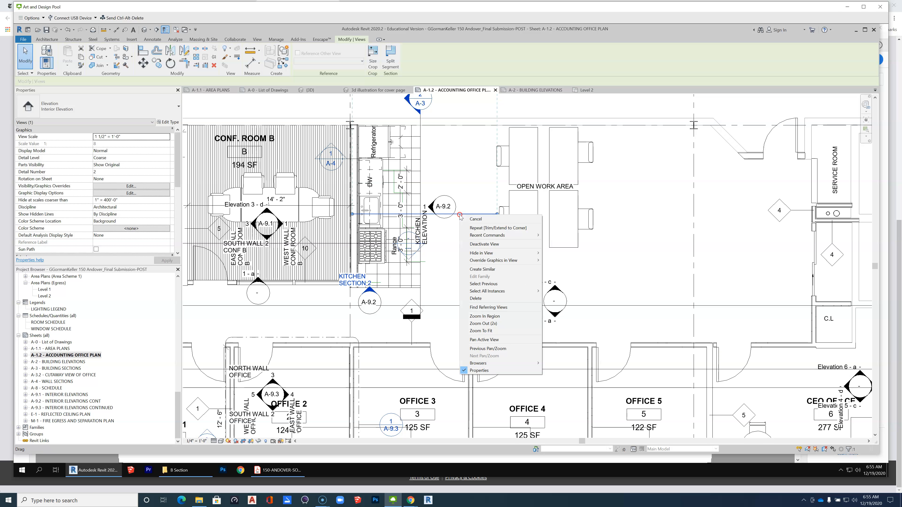
mouse_move(531, 256)
mouse_move(529, 296)
click(443, 285)
click(465, 215)
right_click(466, 216)
mouse_move(514, 256)
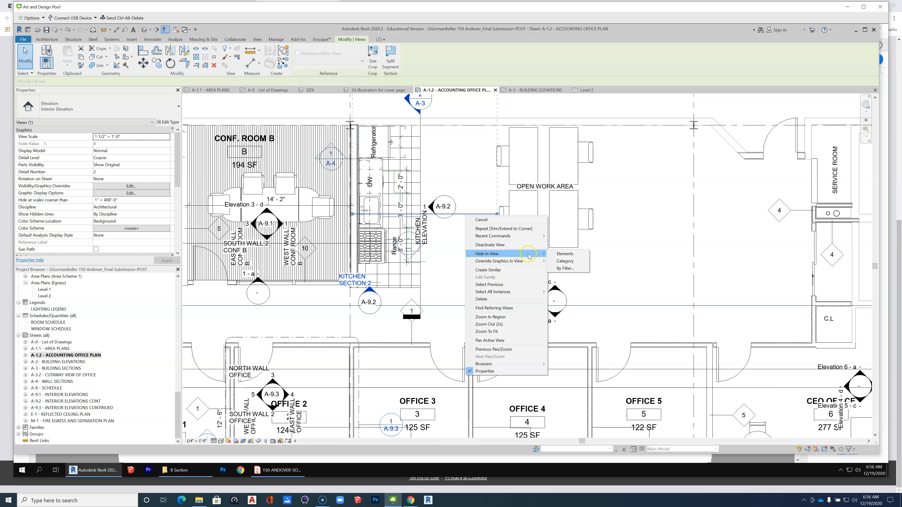
key(Escape)
key(Escape)
Open the Kitchen Section elevation view from its marker on the accounting office plan.
scroll(493, 324, down, 4)
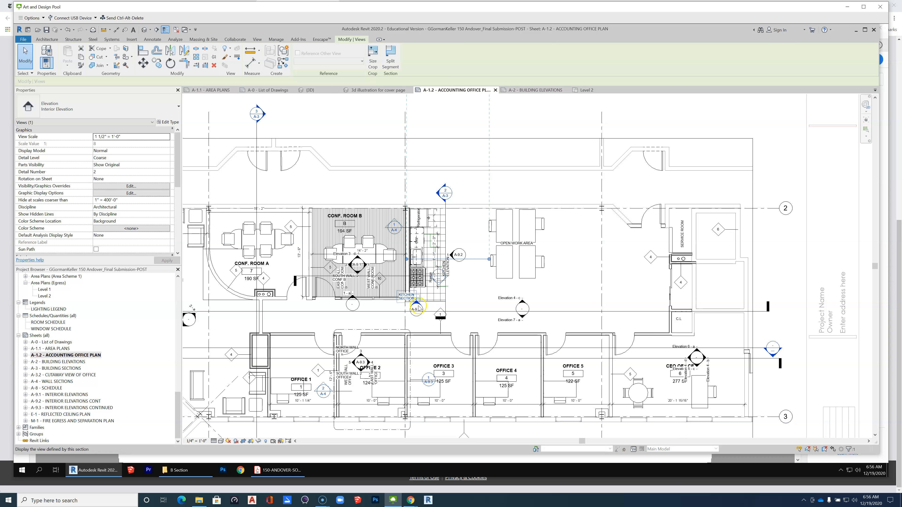
right_click(416, 304)
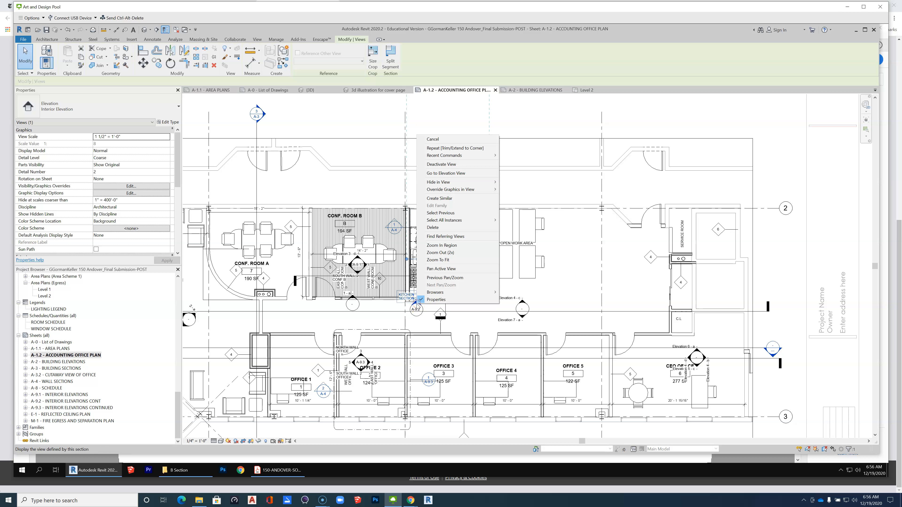
mouse_move(478, 189)
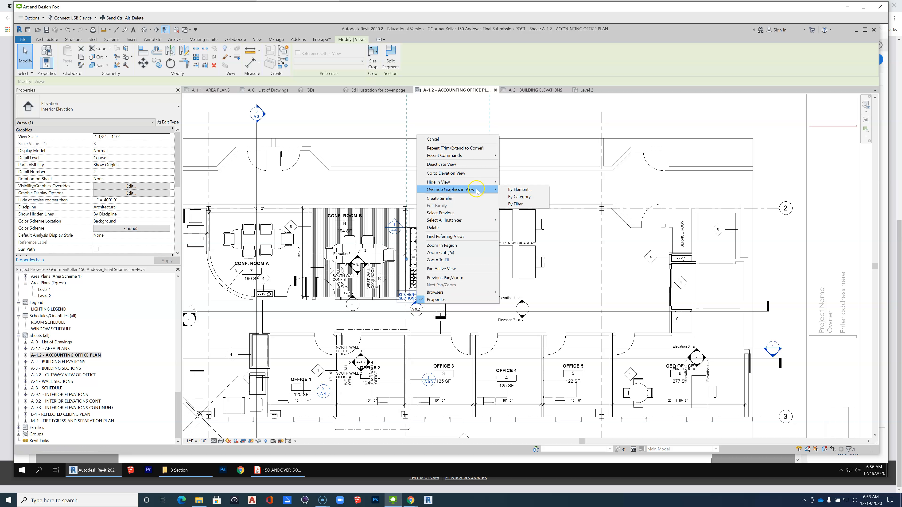
click(446, 173)
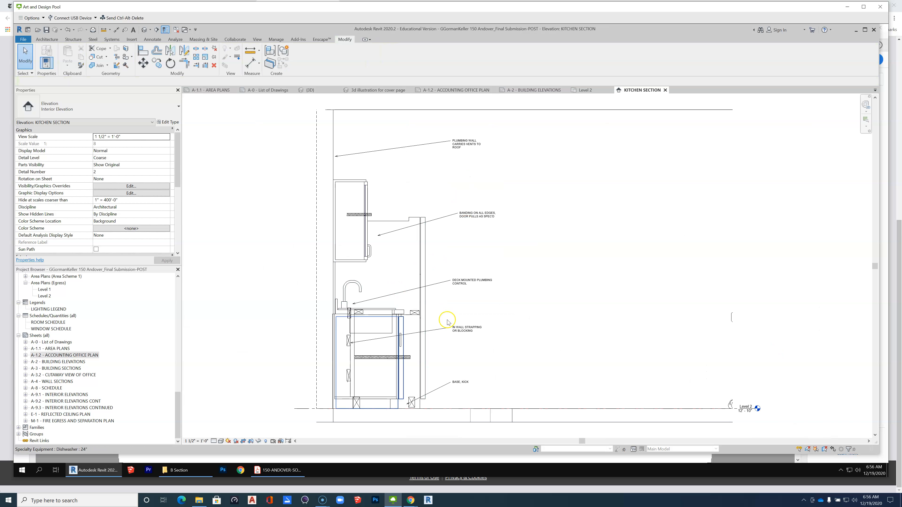
Set the Kitchen Section view's phase filter to Show Complete.
scroll(344, 391, up, 3)
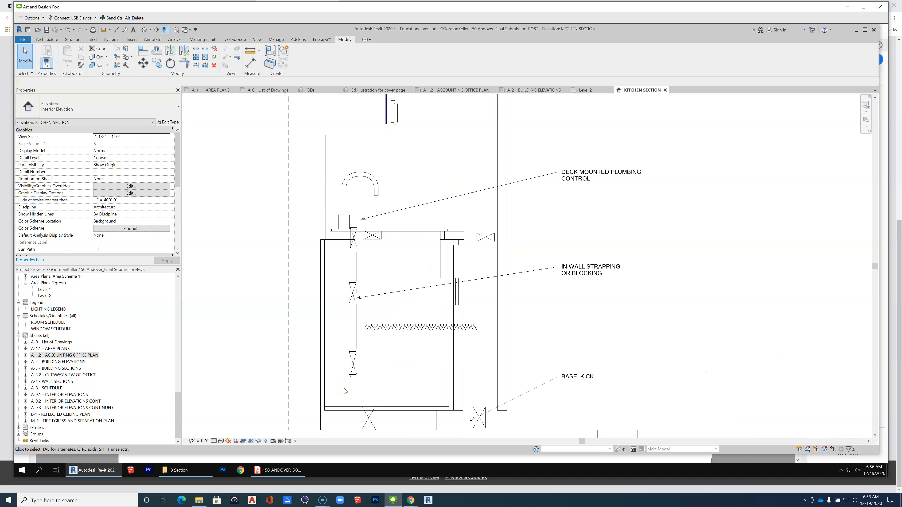
scroll(651, 256, down, 1)
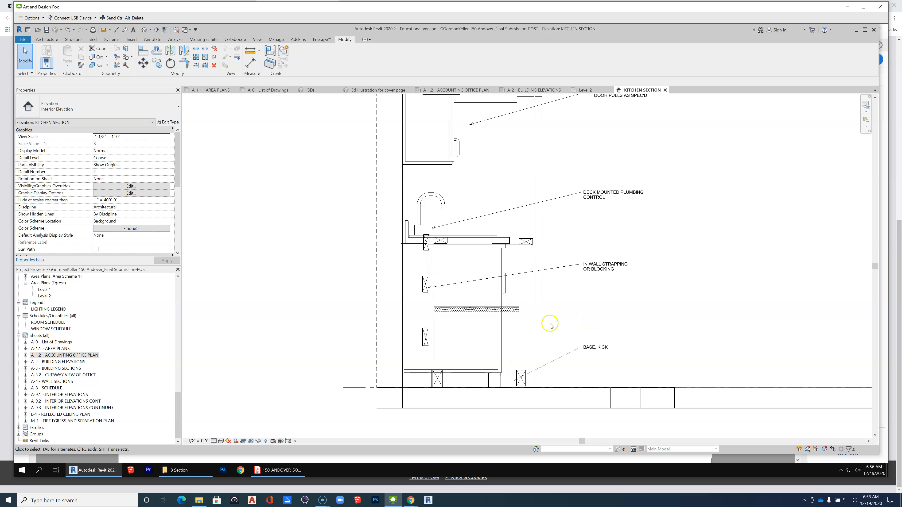
drag(178, 170, 178, 235)
click(162, 237)
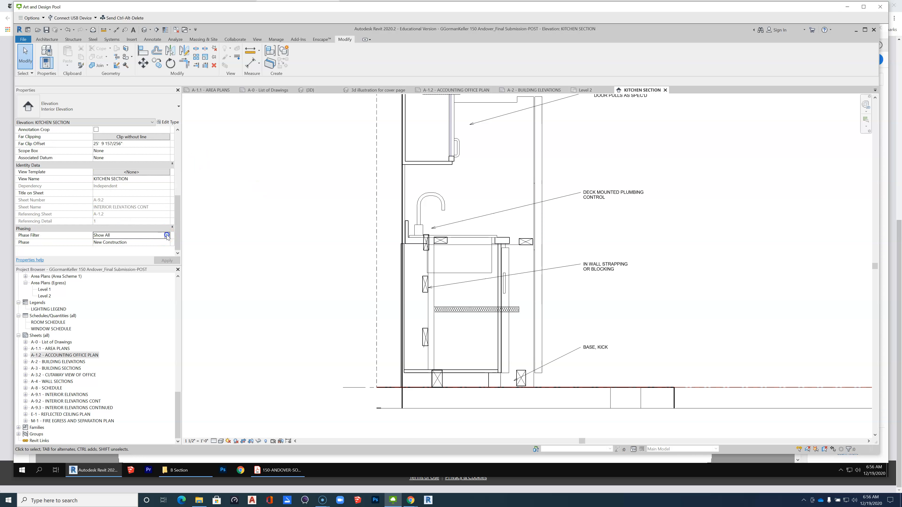
click(166, 235)
click(121, 255)
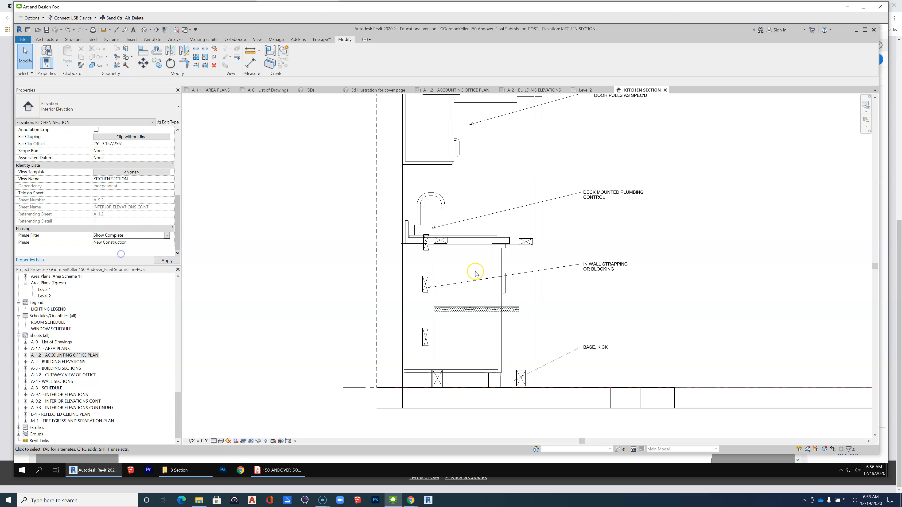
Examine the kitchen section's cabinets, floor line and the wood blocking at the base and kick.
scroll(510, 369, down, 3)
scroll(419, 293, up, 1)
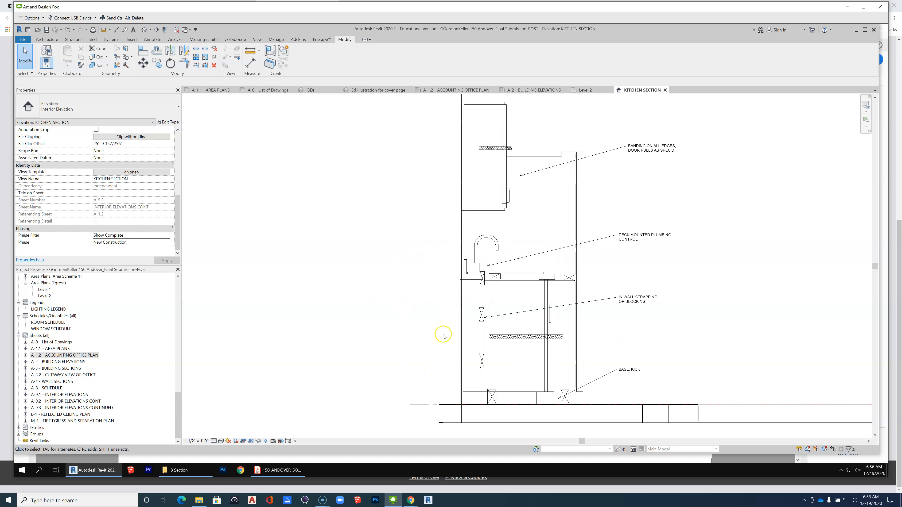
scroll(432, 371, down, 1)
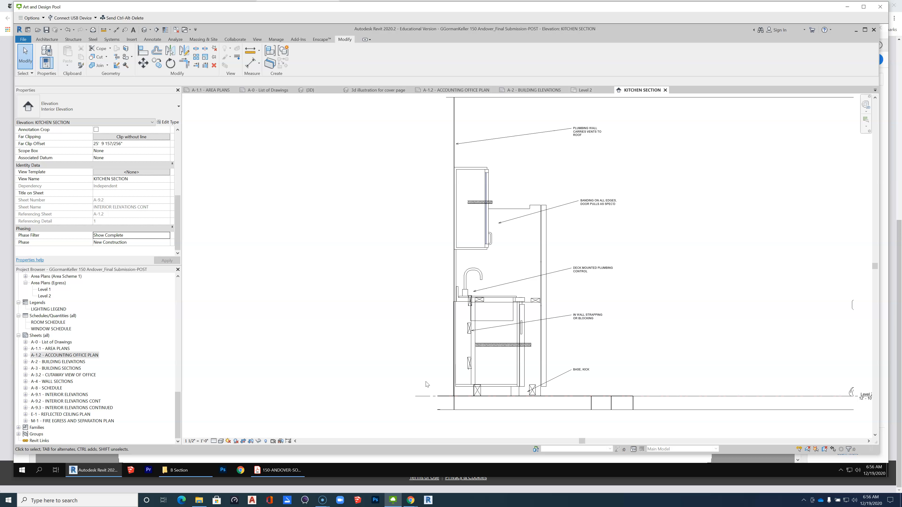
scroll(458, 328, down, 2)
scroll(576, 401, up, 2)
scroll(576, 401, up, 2)
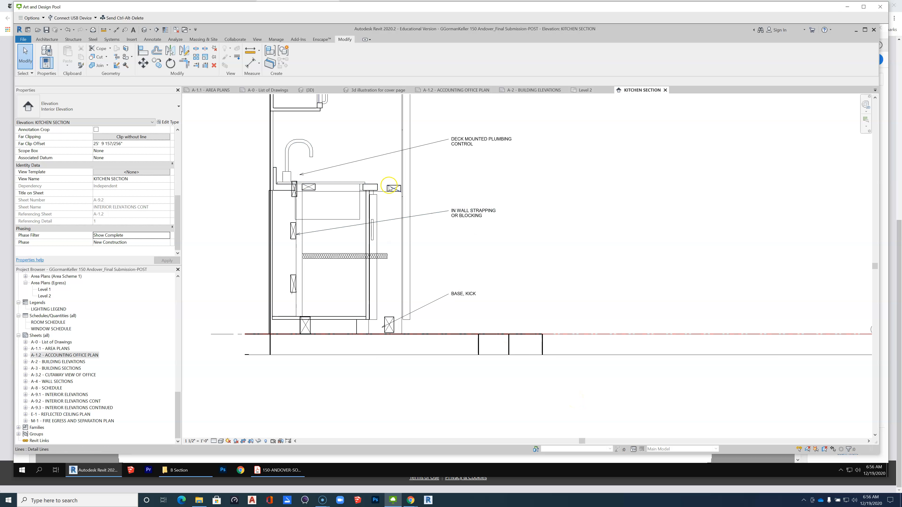
scroll(394, 190, up, 2)
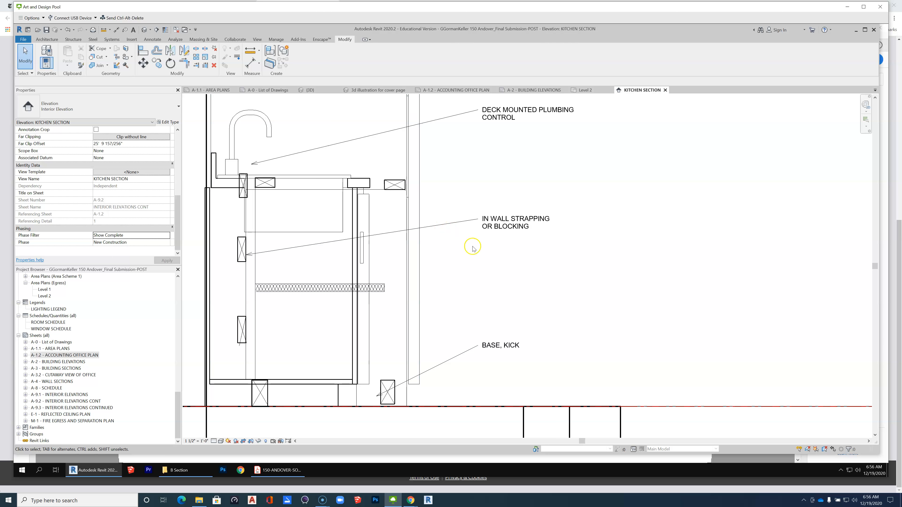
scroll(508, 302, down, 1)
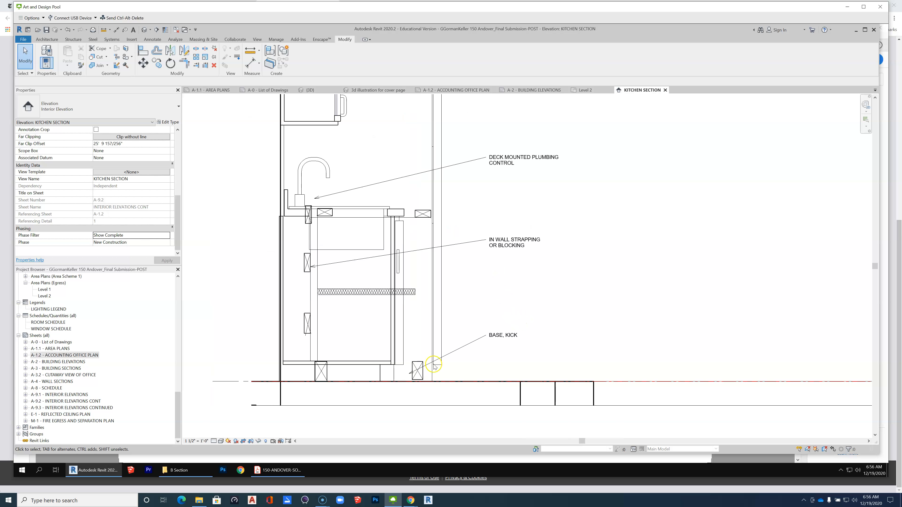
click(423, 376)
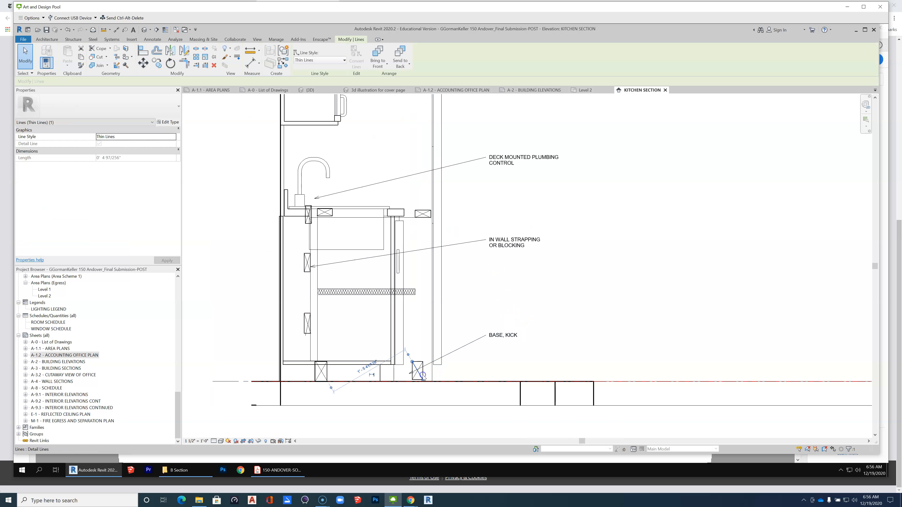
click(455, 370)
scroll(408, 364, up, 2)
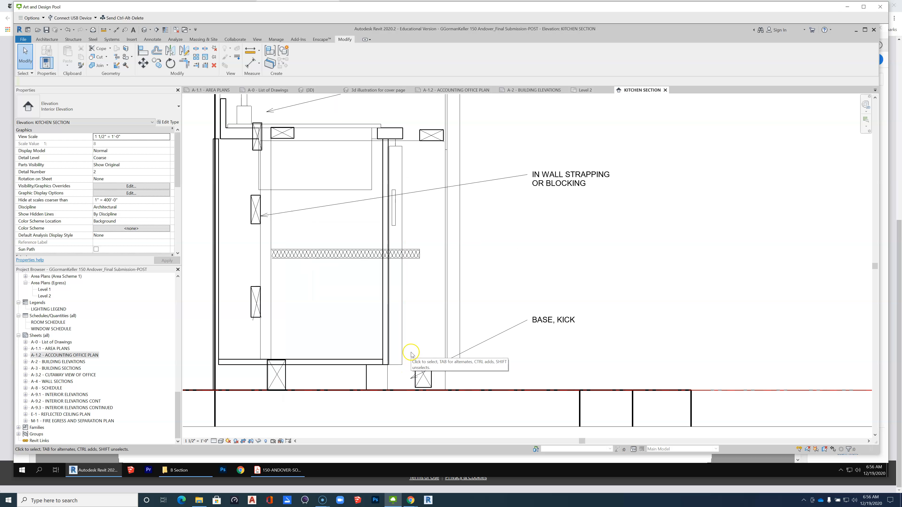
scroll(598, 319, down, 2)
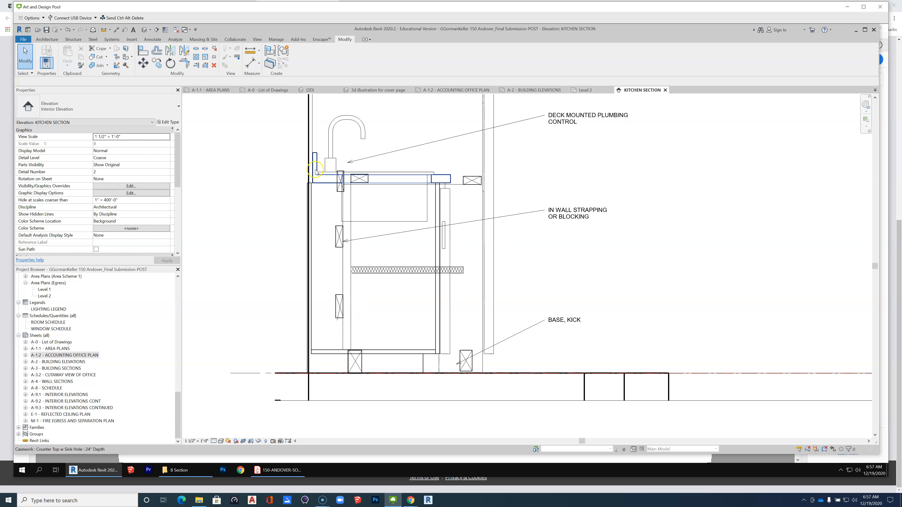
Inspect the in-wall strapping, the base cabinet's back and the blocking under the countertop around the sink.
scroll(327, 162, up, 2)
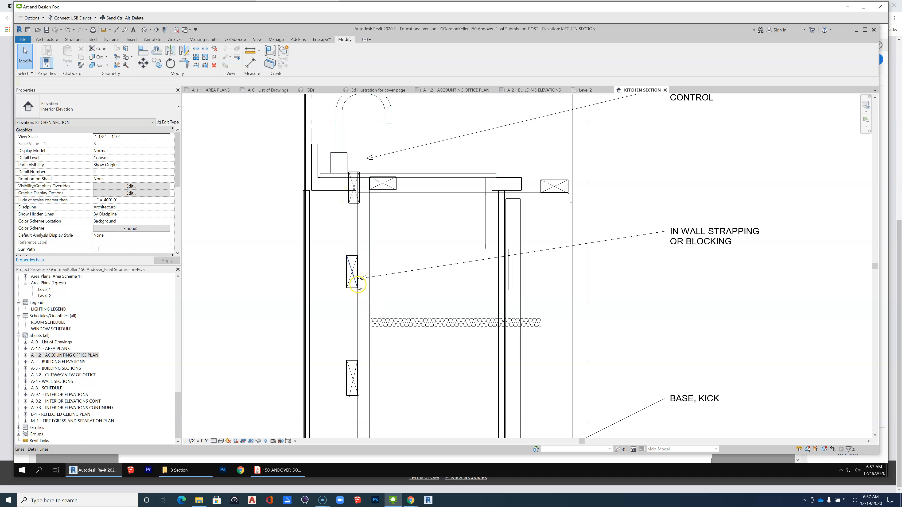
scroll(355, 272, down, 2)
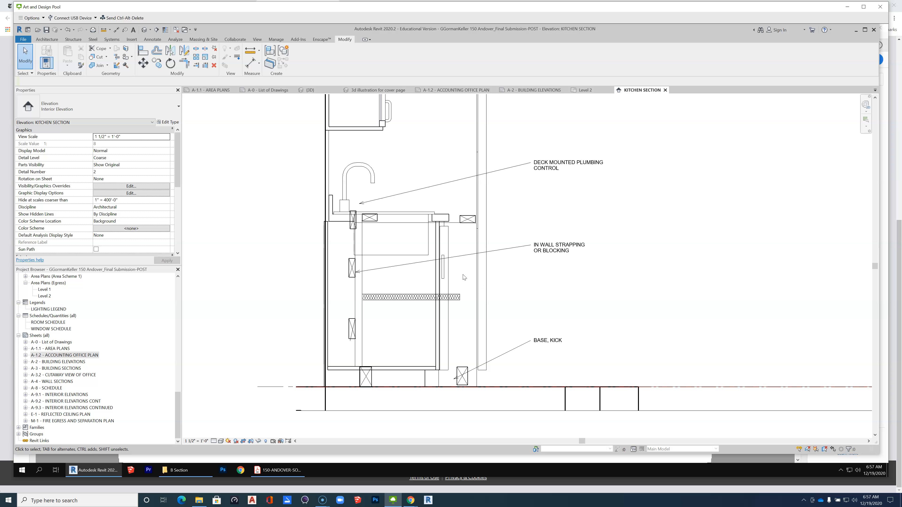
click(322, 231)
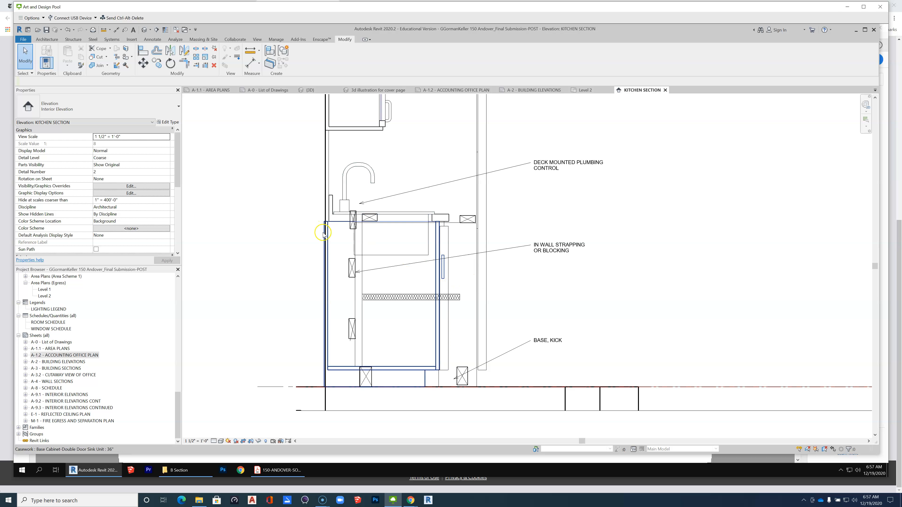
click(626, 261)
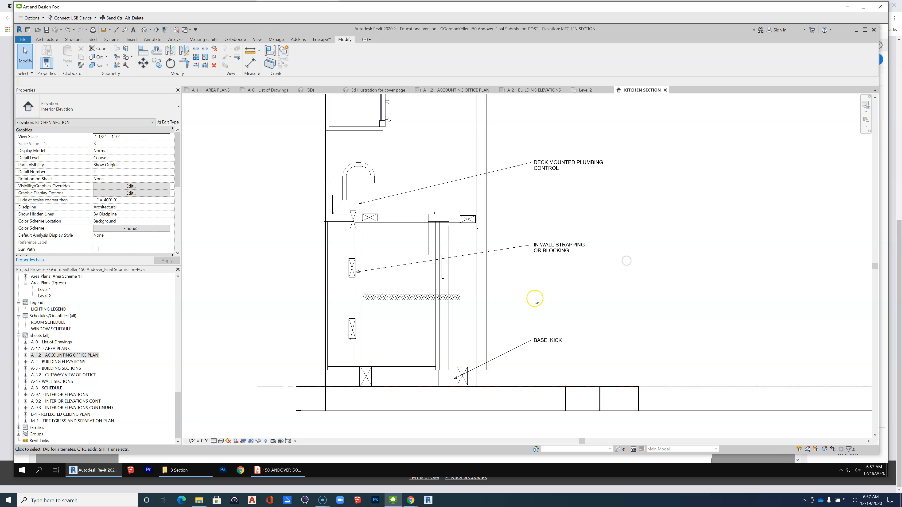
scroll(328, 238, up, 4)
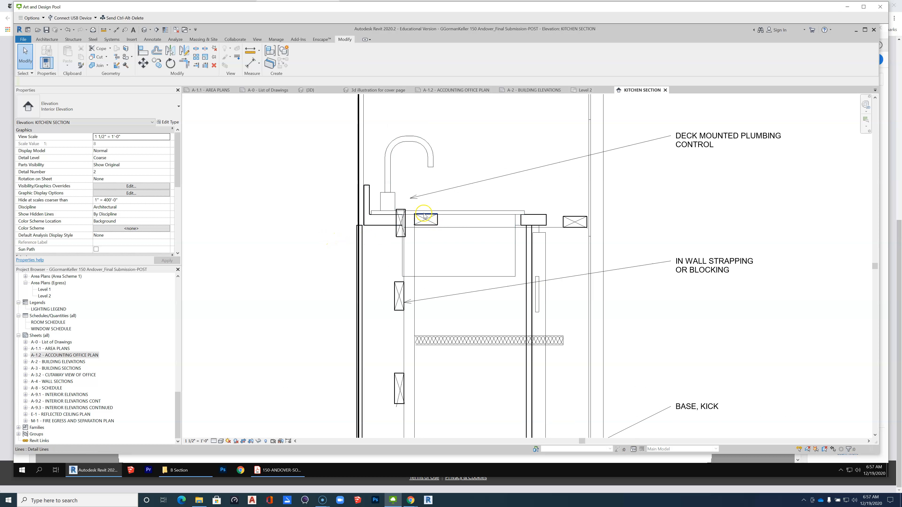
scroll(573, 220, down, 1)
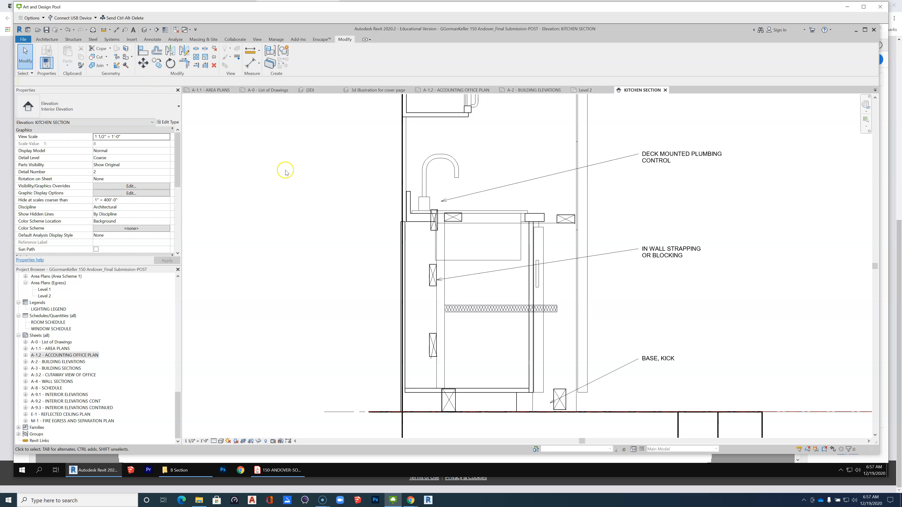
scroll(435, 222, up, 2)
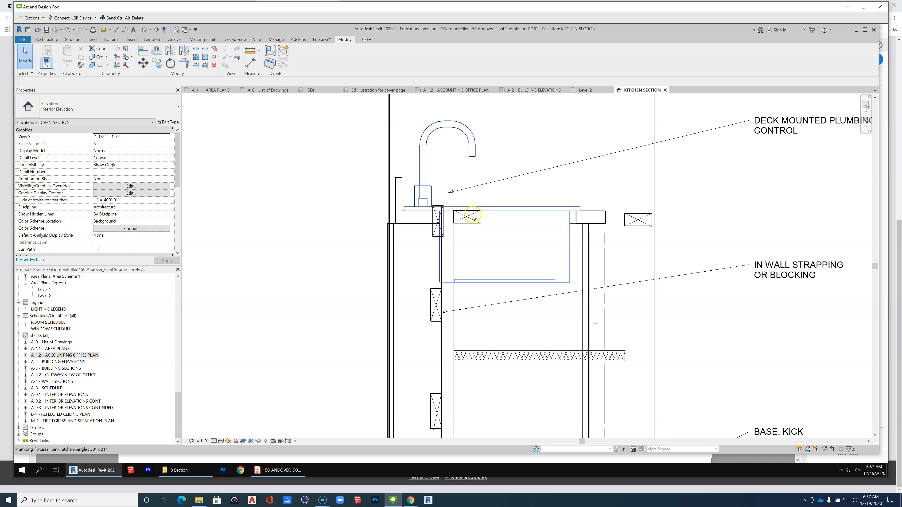
scroll(429, 249, down, 1)
scroll(432, 250, up, 1)
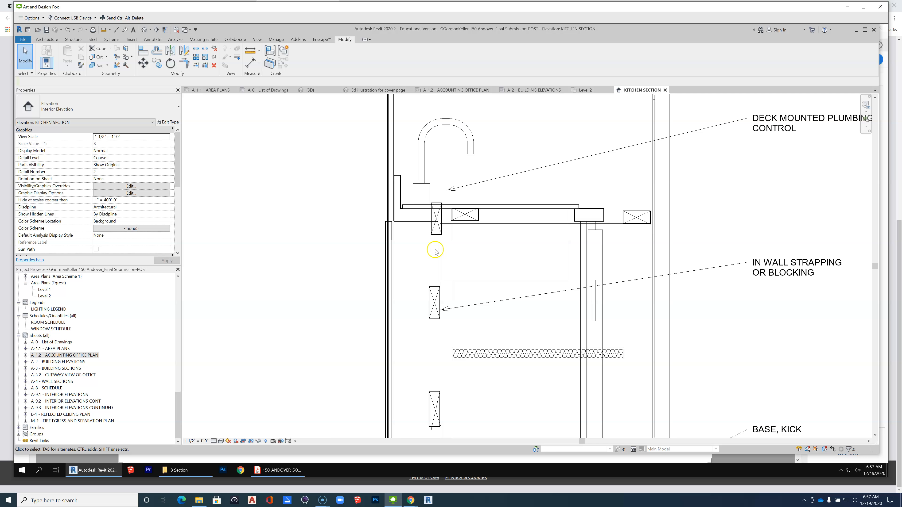
click(149, 39)
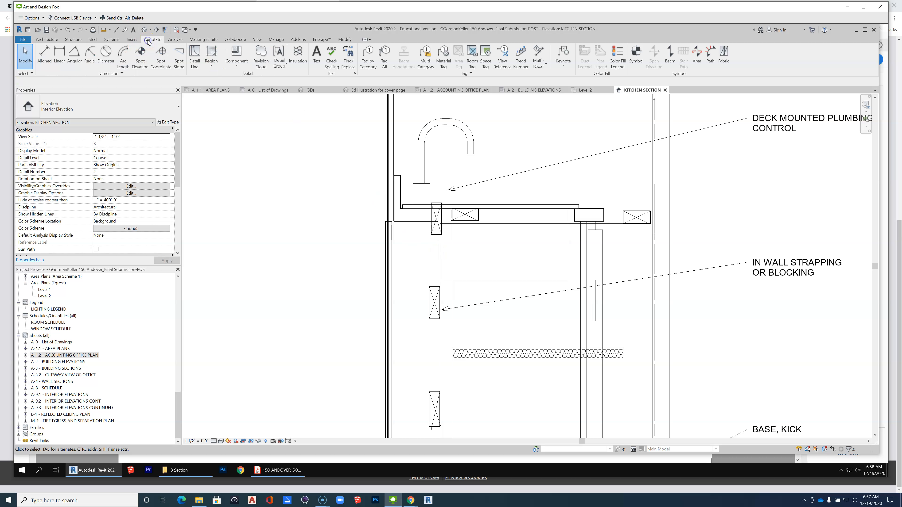
click(232, 66)
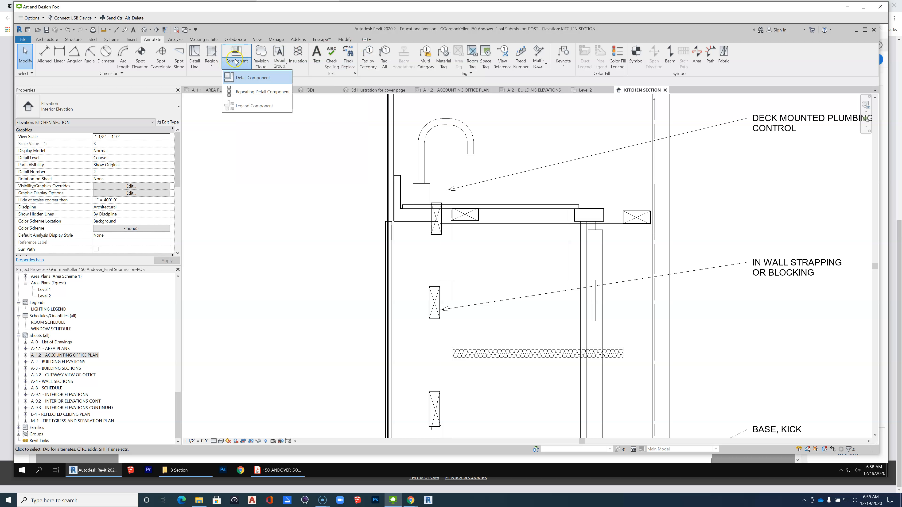
click(236, 62)
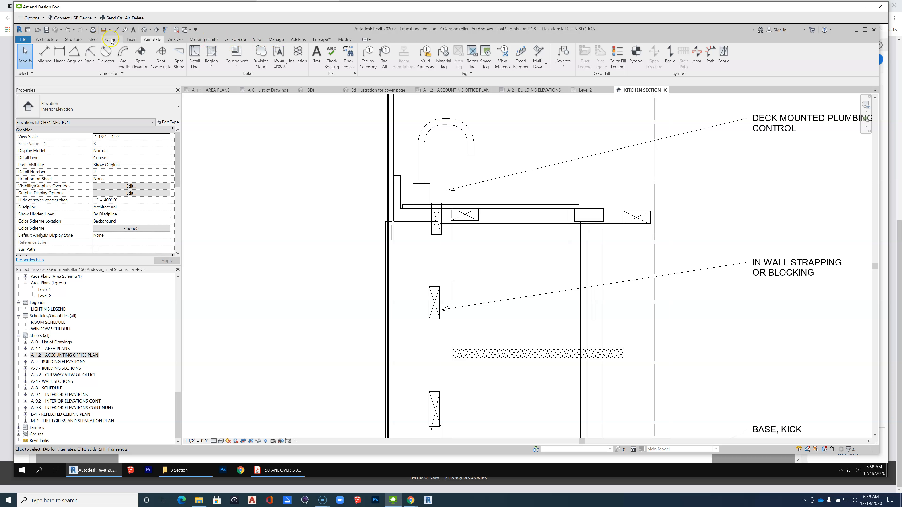
Load the Nominal Cut Lumber-Section family from the Detail Items library's Div 06-Wood and Plastic, 061100-Wood Framing folder.
click(131, 39)
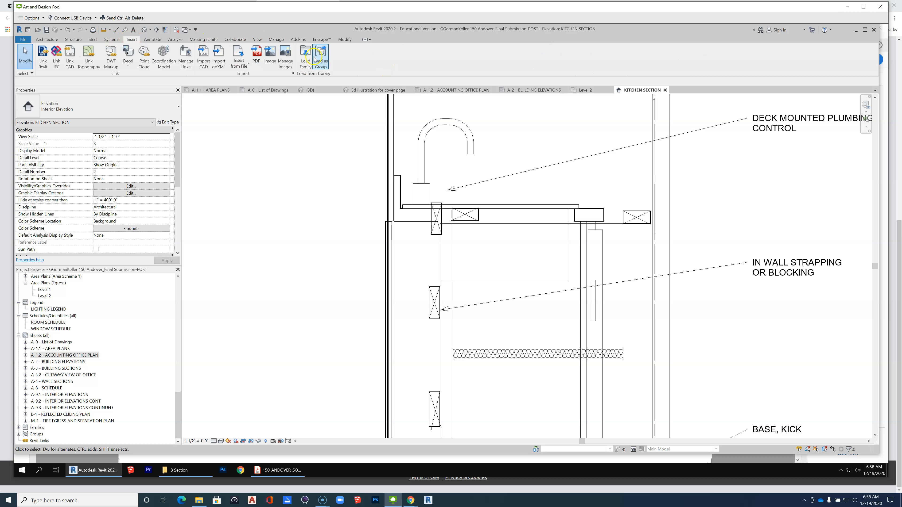
click(306, 55)
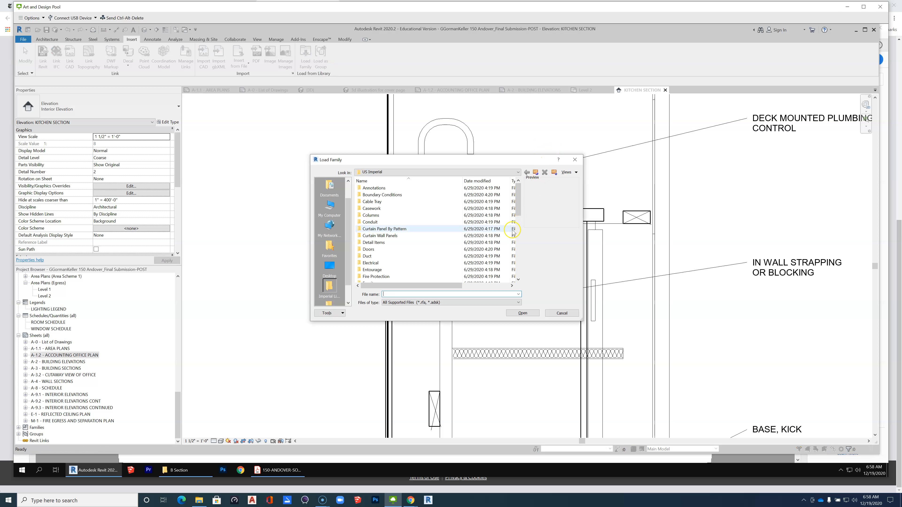
drag(518, 192, 518, 195)
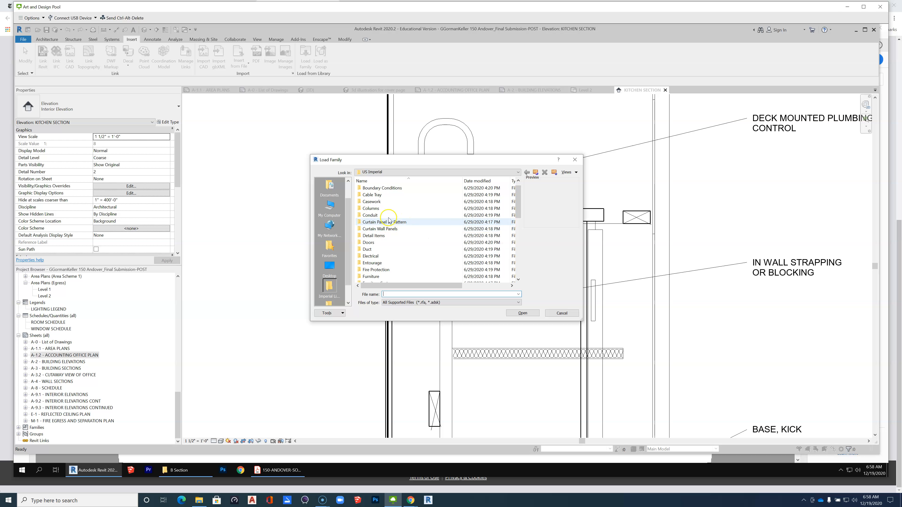
double_click(374, 236)
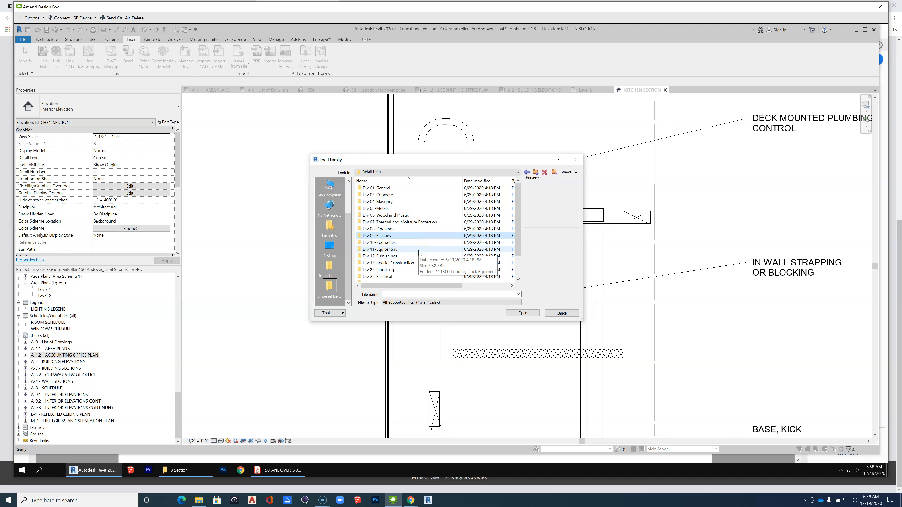
double_click(406, 215)
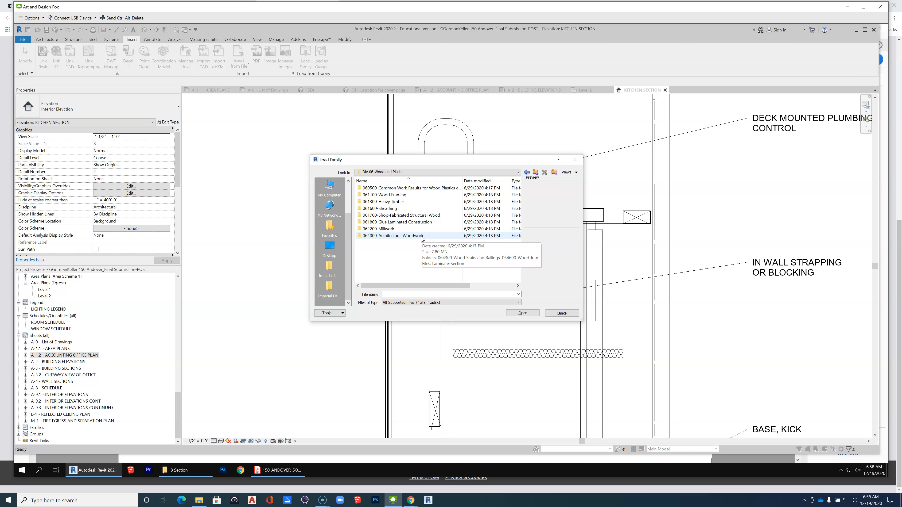
double_click(411, 194)
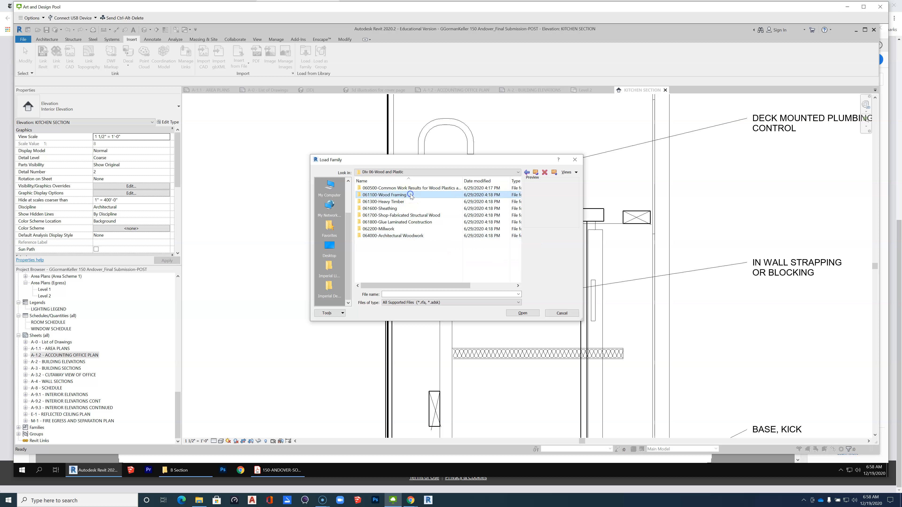
double_click(432, 195)
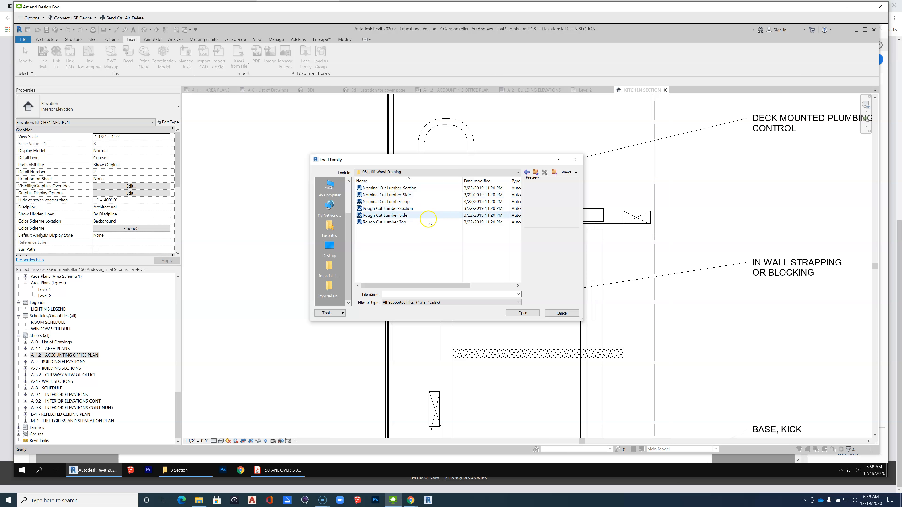
click(413, 191)
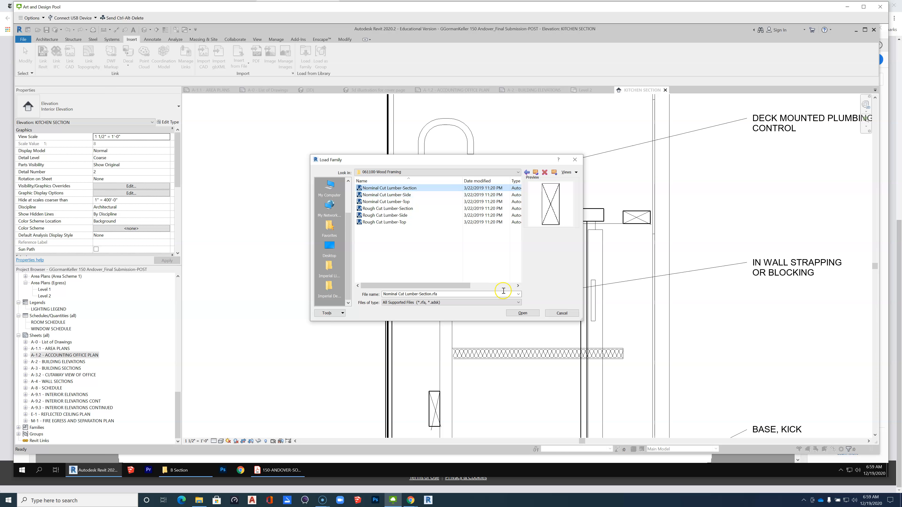
click(523, 313)
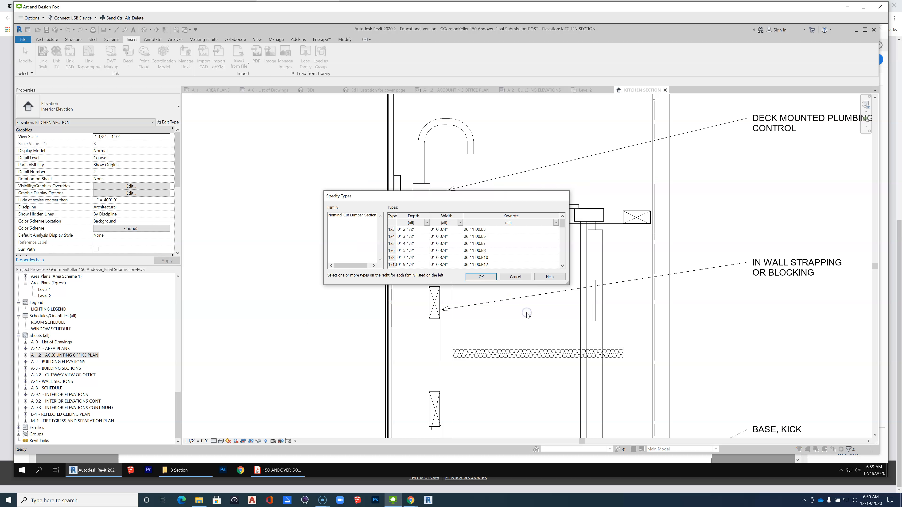
Include the 1x3, 1x4, 2x3, 2x4 and 2x6 types in the lumber section family load.
click(392, 230)
shift+click(392, 236)
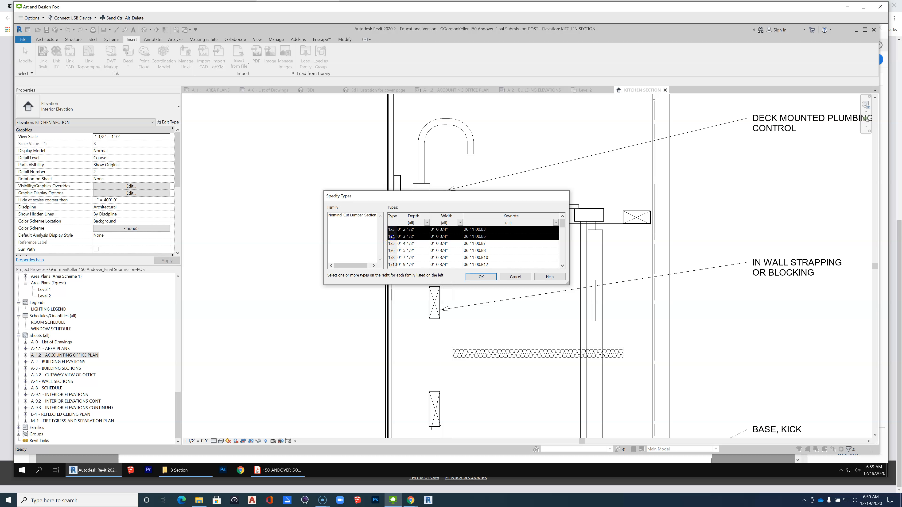
scroll(400, 259, down, 2)
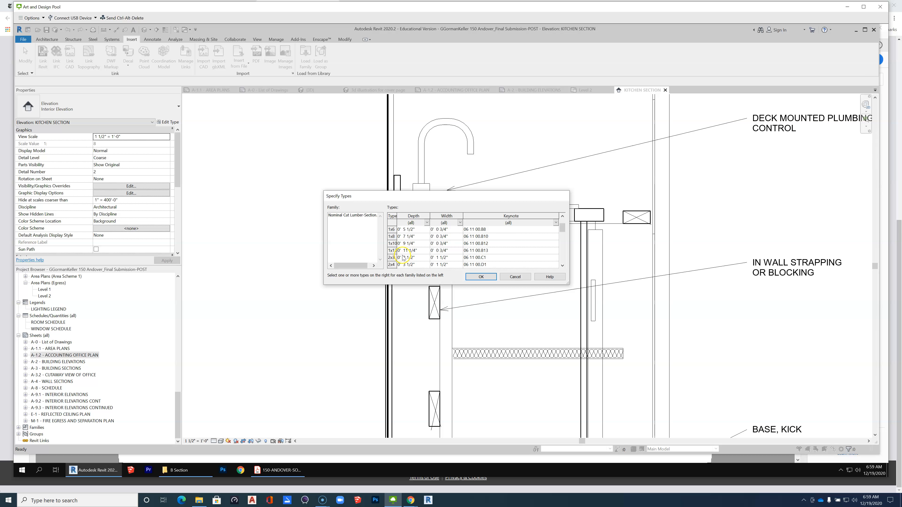
ctrl+click(391, 259)
ctrl+click(391, 266)
scroll(411, 258, down, 2)
ctrl+click(392, 237)
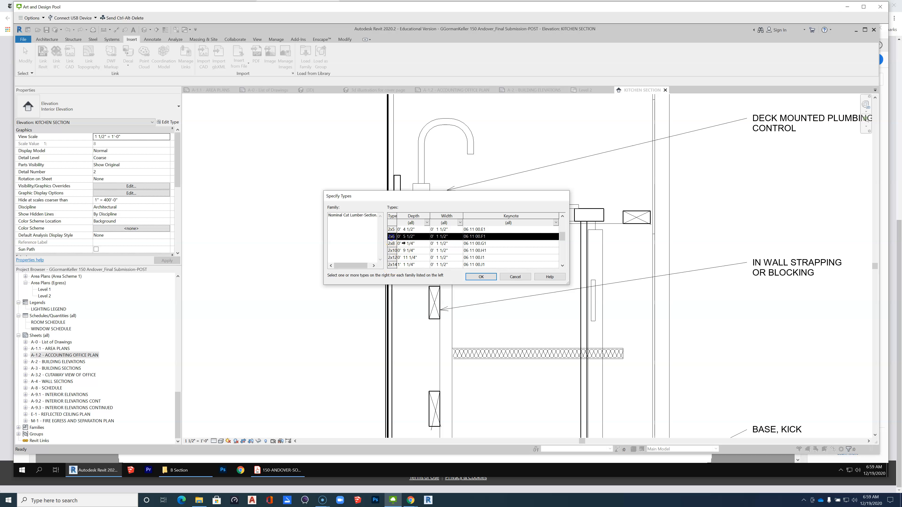
click(483, 278)
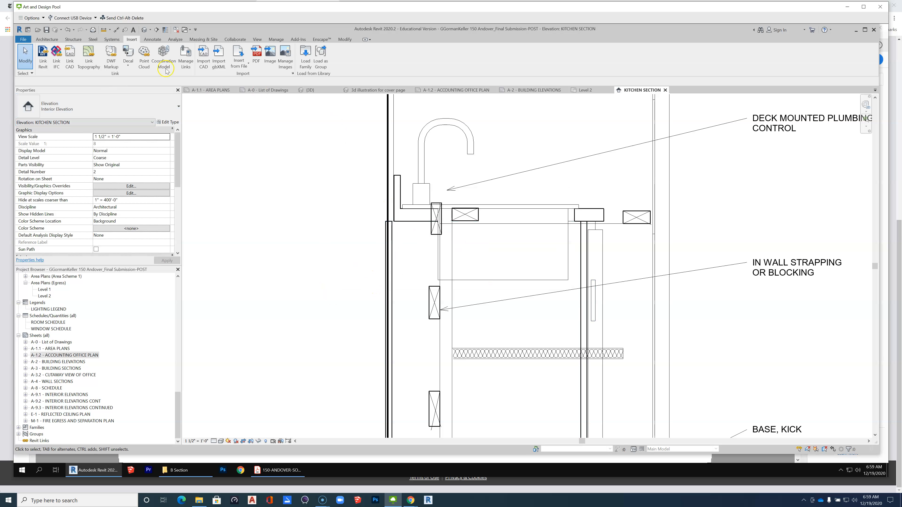
Place a 2x4 Nominal Cut Lumber-Section detail component upright beneath the countertop at the base cabinet's back, against the wall.
click(154, 42)
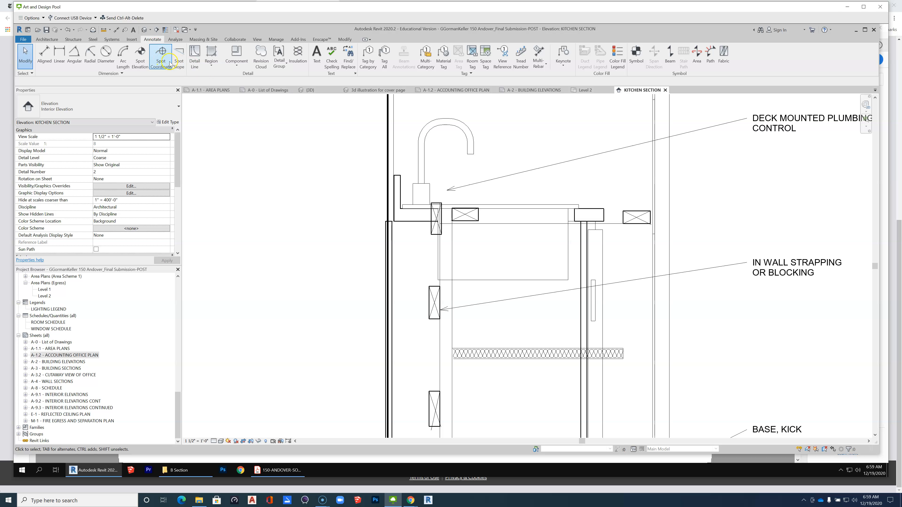
click(239, 67)
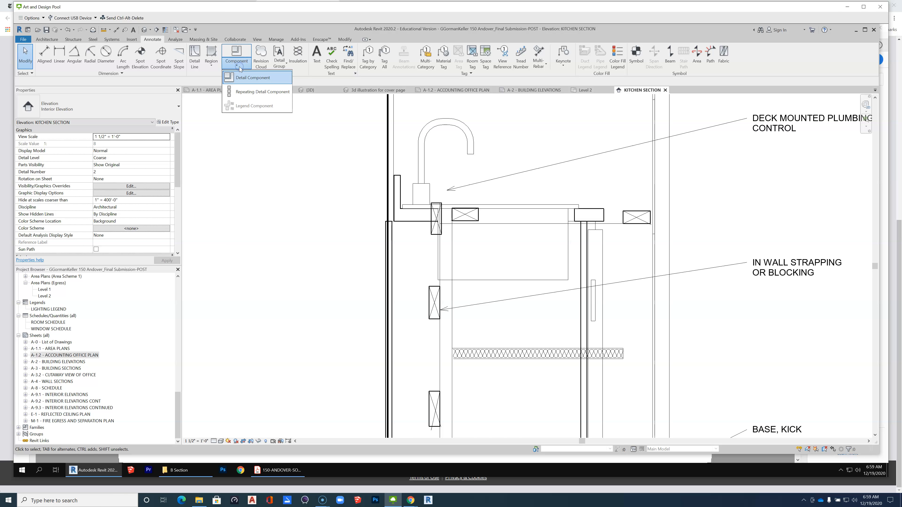
click(241, 80)
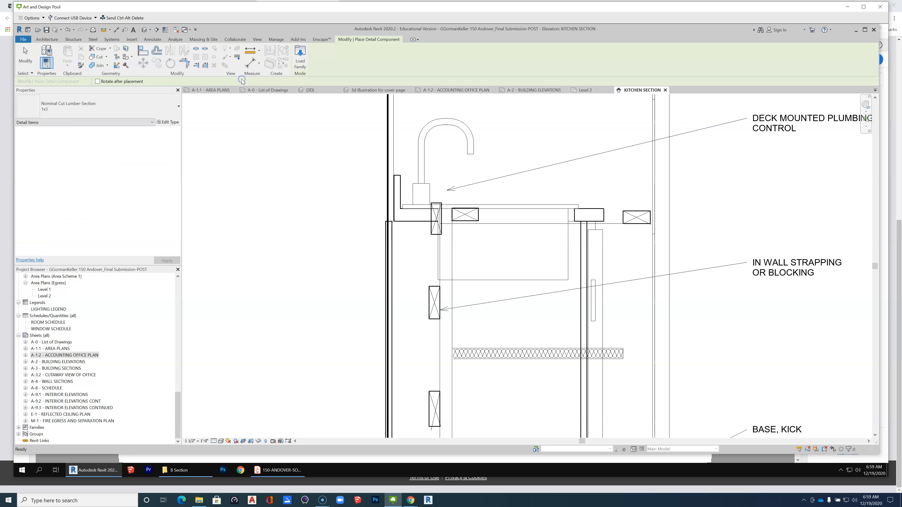
click(135, 106)
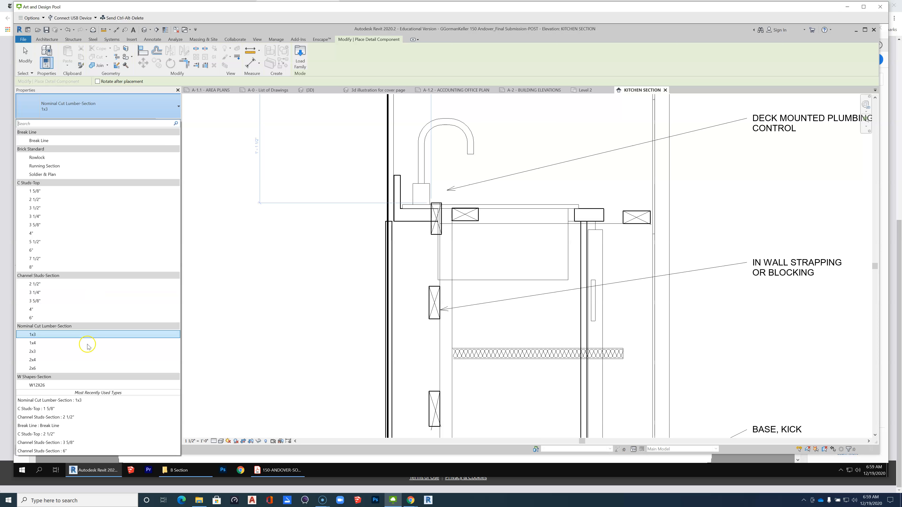
click(73, 360)
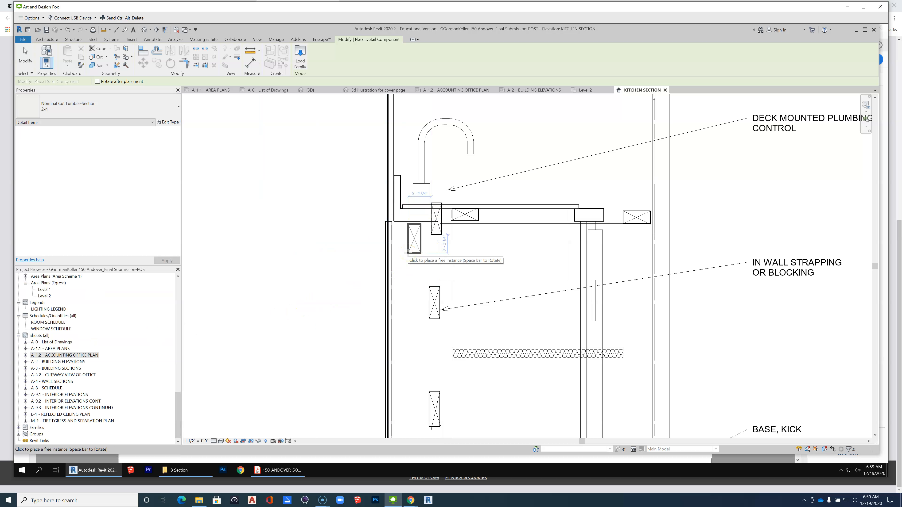
click(406, 267)
key(space)
key(space)
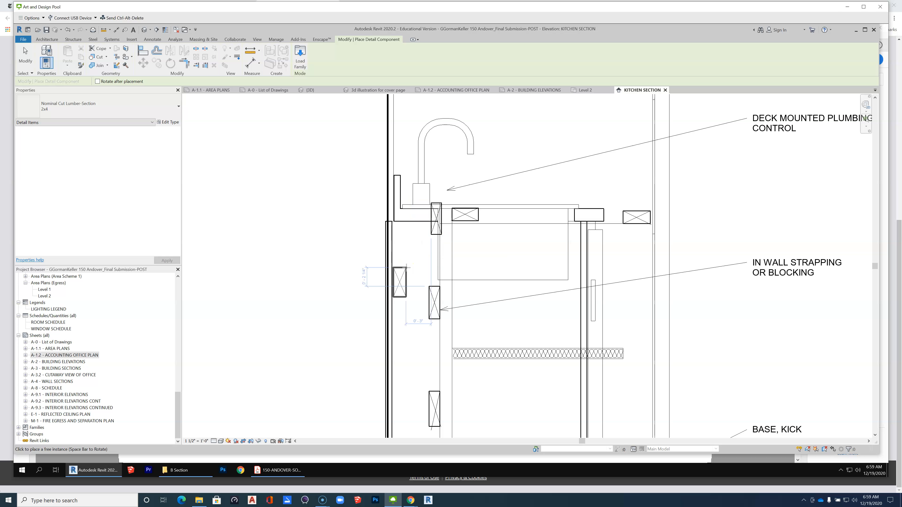
scroll(438, 237, down, 1)
click(416, 231)
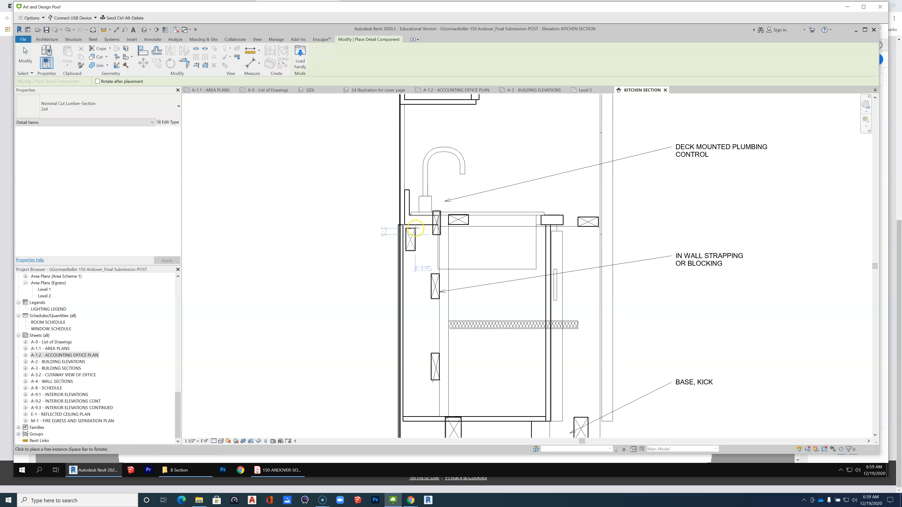
click(413, 225)
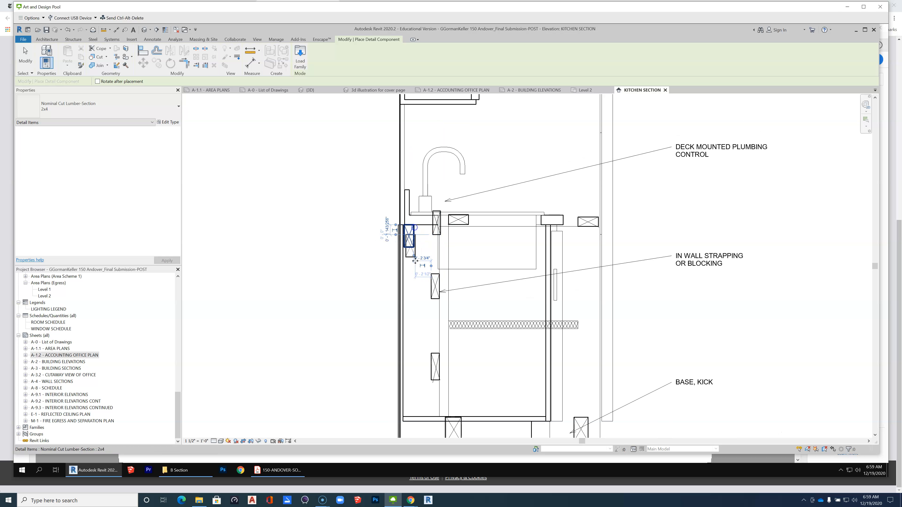
Place three more 2x4 lumber sections: under the cabinet floor at the back and front, and beneath the countertop at the cabinet's front.
scroll(414, 287, down, 1)
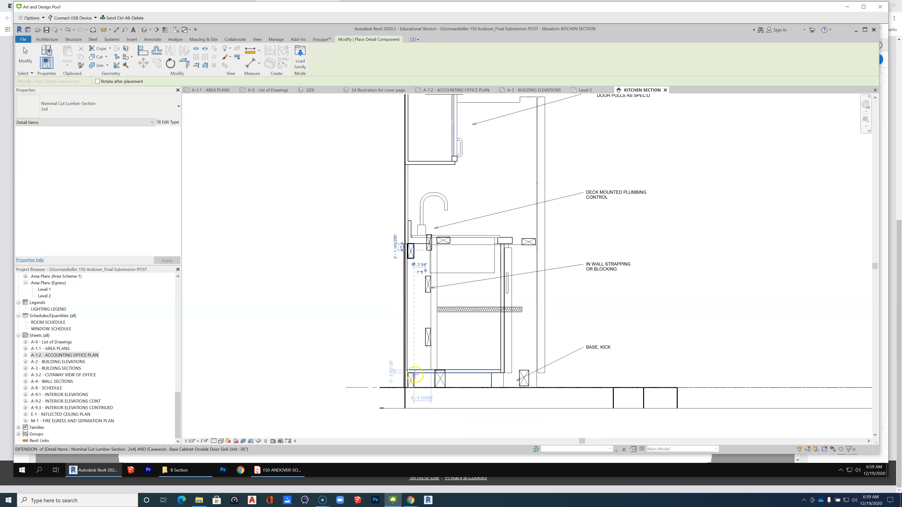
click(414, 375)
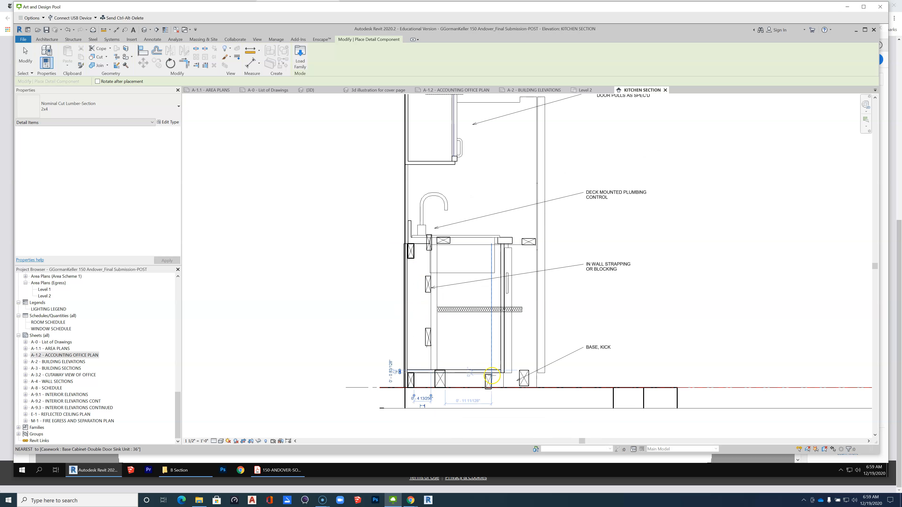
click(488, 376)
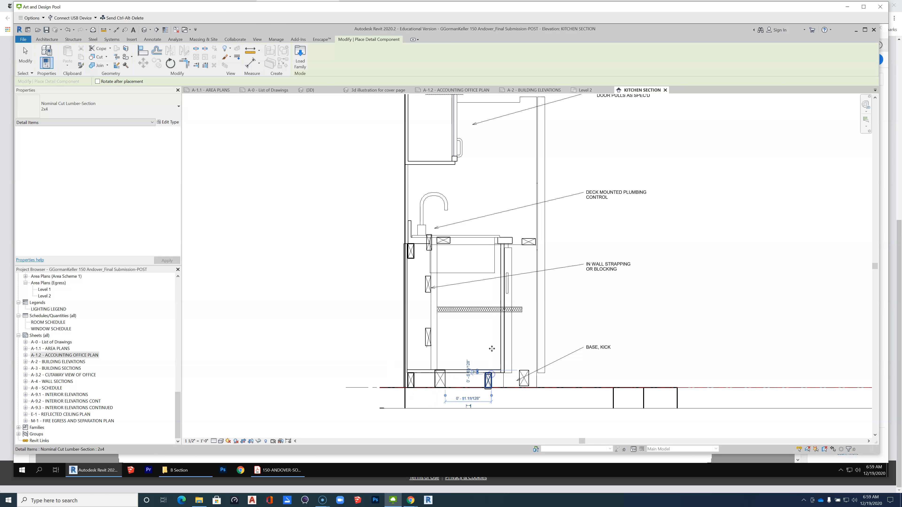
scroll(491, 254, up, 3)
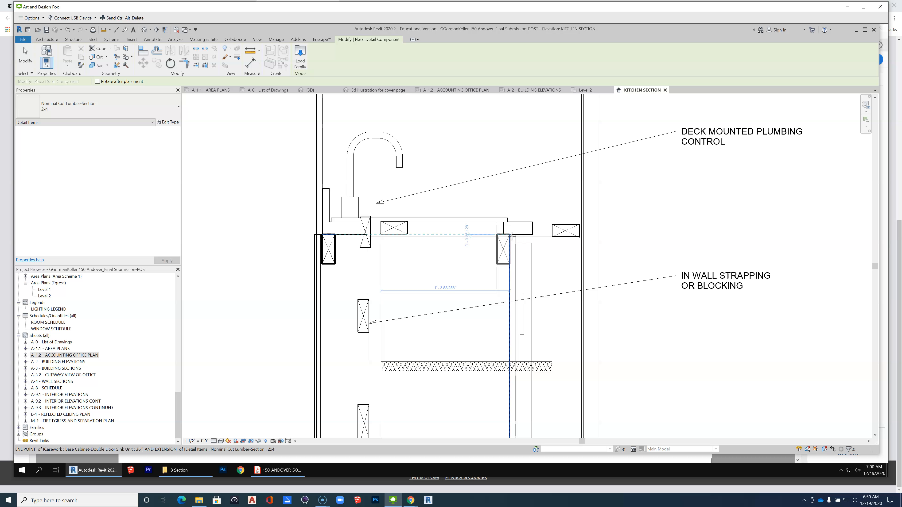
click(512, 237)
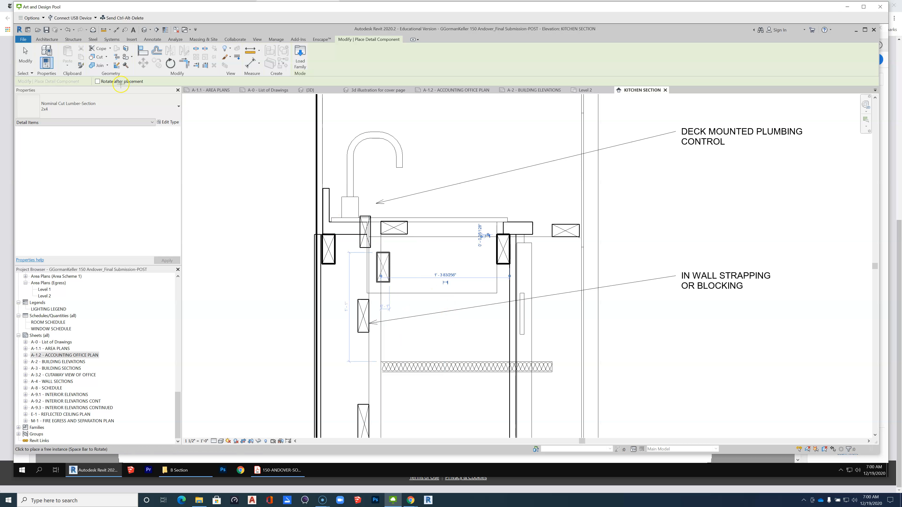
click(34, 51)
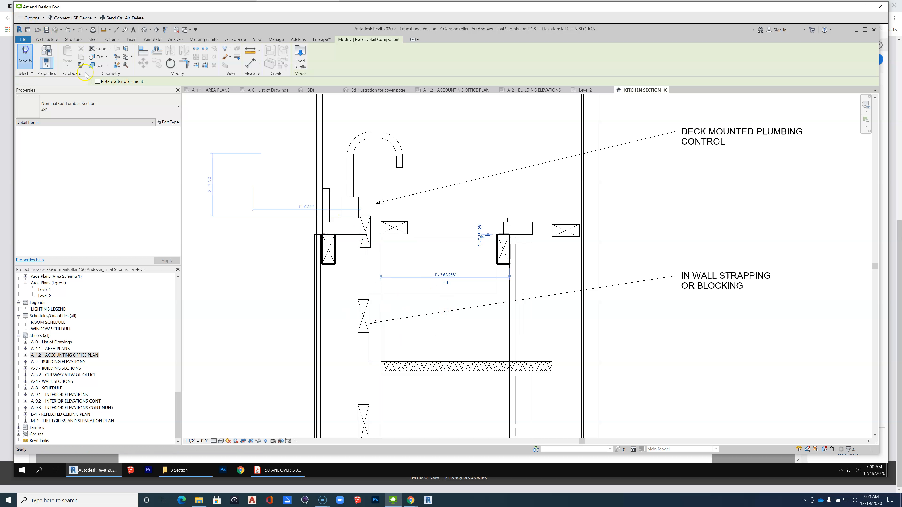
Window-select the whole base cabinet, sink and faucet together with the drafted blocking around them down to the floor line.
scroll(334, 183, down, 3)
click(333, 182)
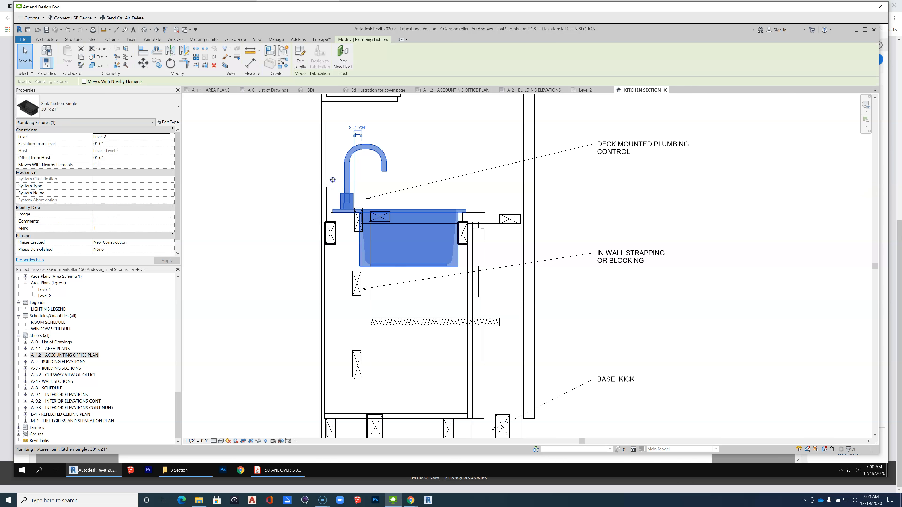
click(462, 190)
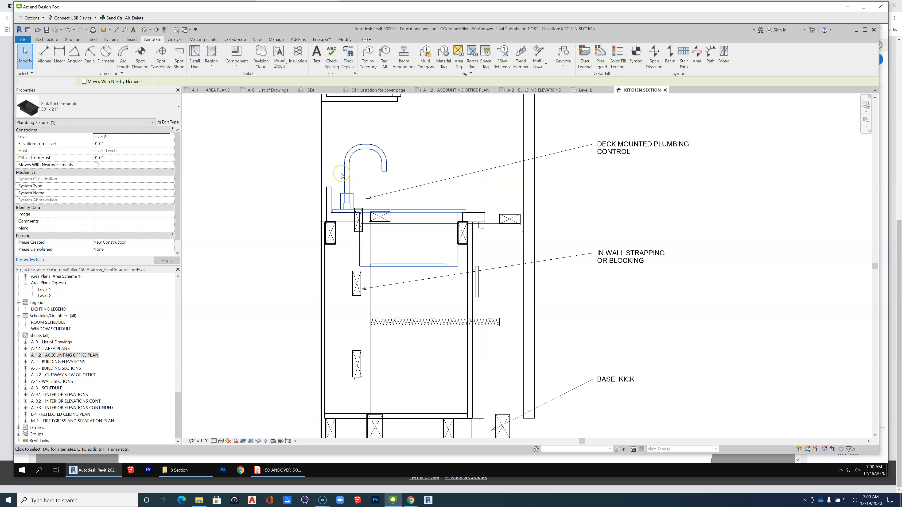
drag(274, 162, 526, 376)
scroll(483, 265, down, 1)
scroll(472, 238, down, 2)
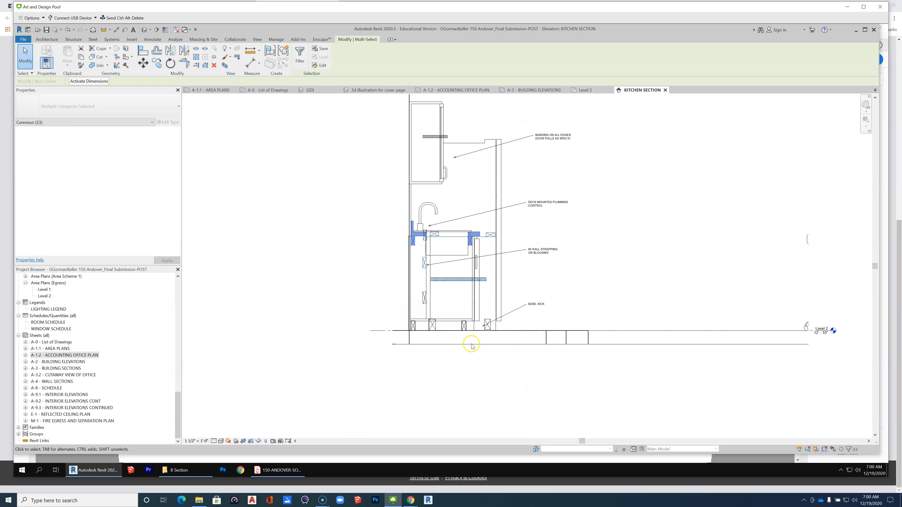
mouse_move(368, 201)
mouse_down()
mouse_move(483, 288)
mouse_move(542, 369)
mouse_move(518, 365)
mouse_up()
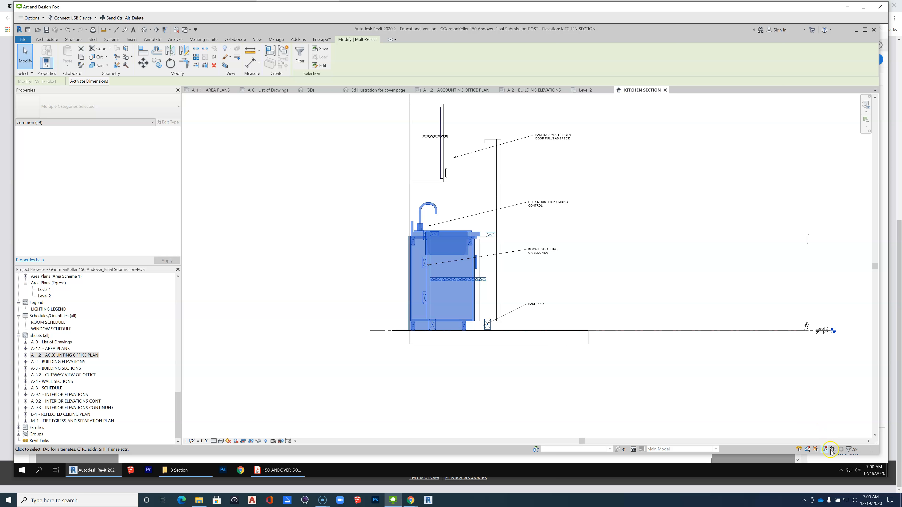
Filter the selection down to the Medium Lines and Thin Lines categories only.
click(849, 449)
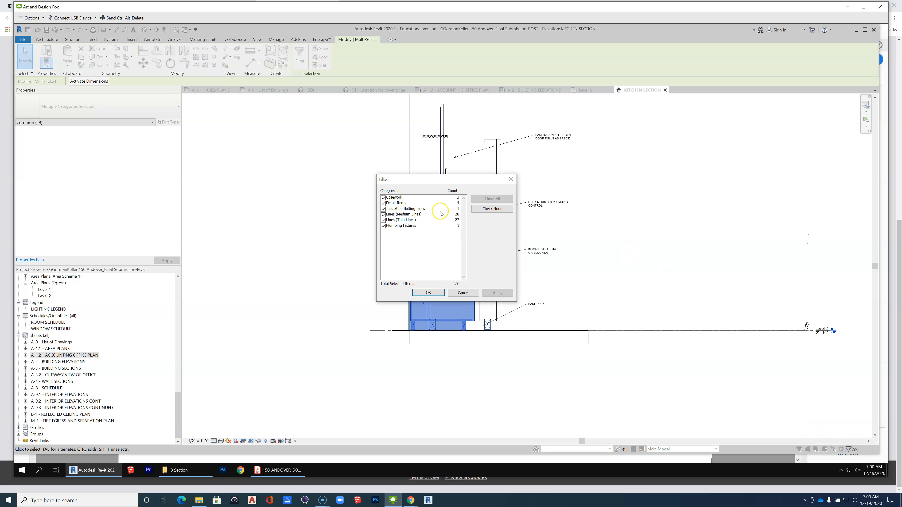
click(480, 210)
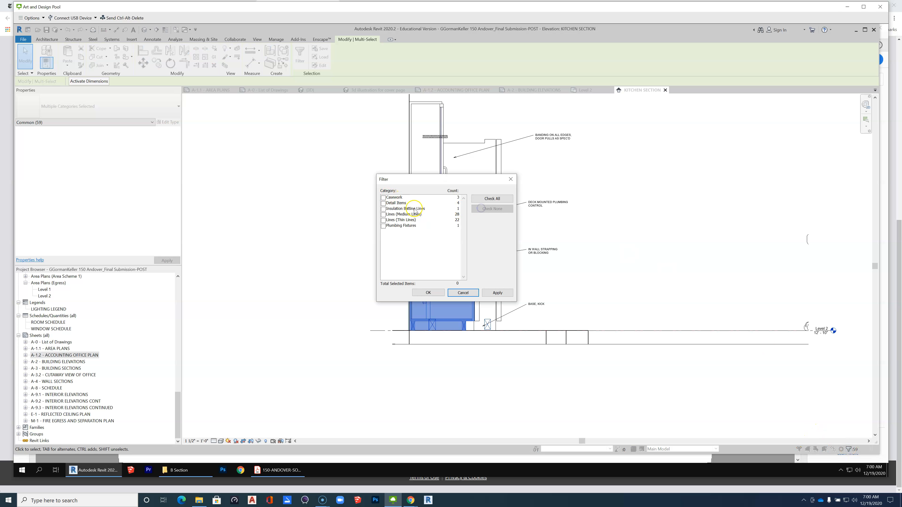
click(383, 221)
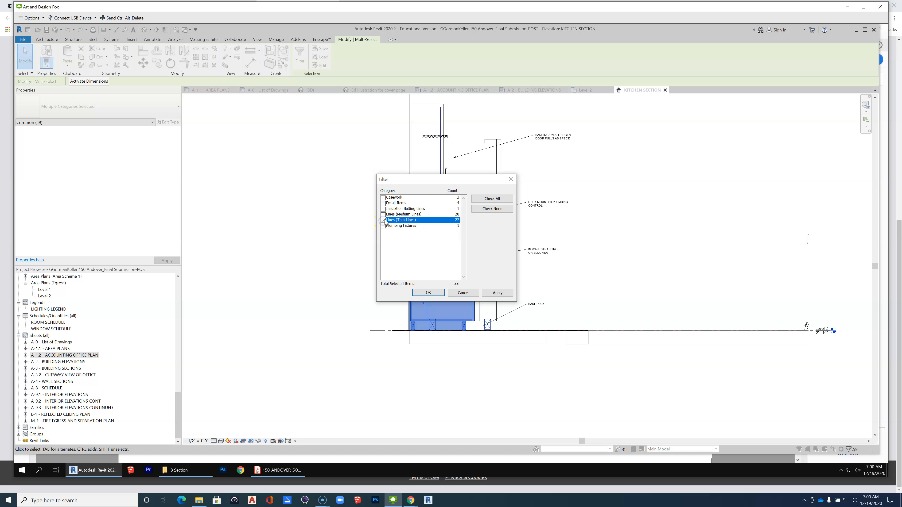
click(383, 215)
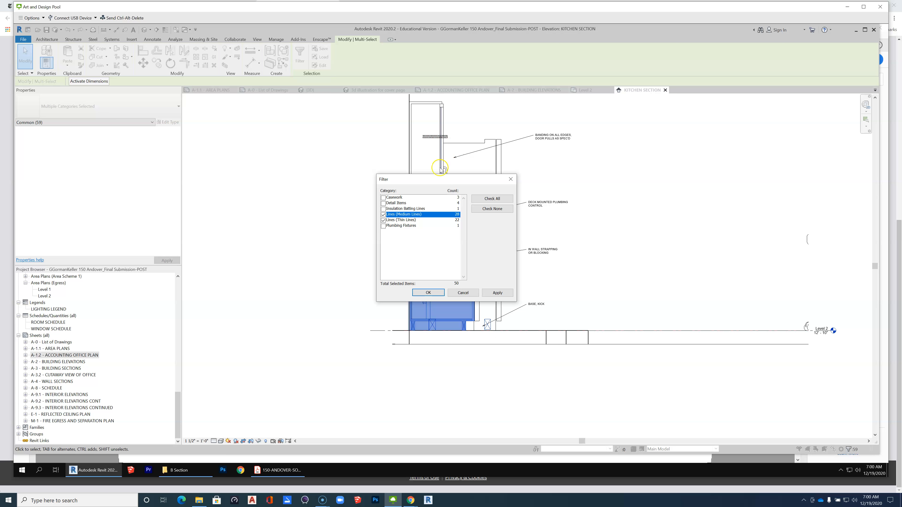
drag(431, 179, 642, 181)
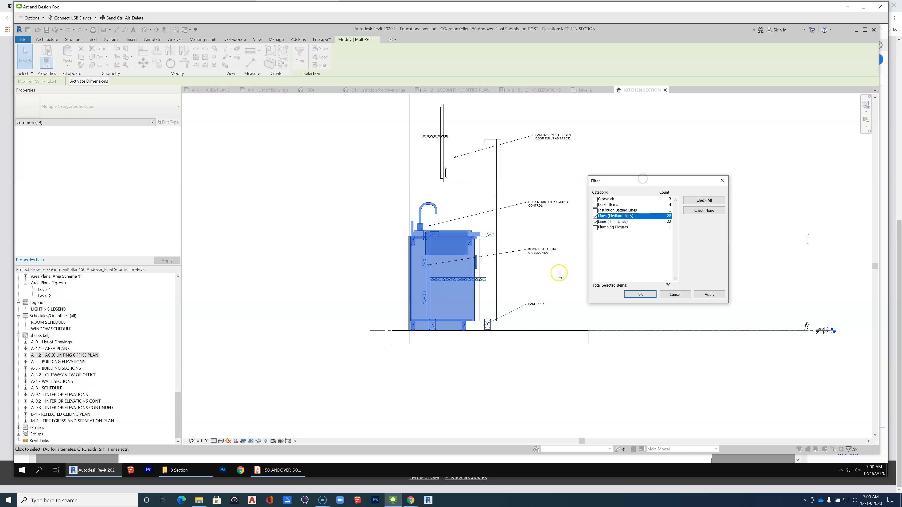
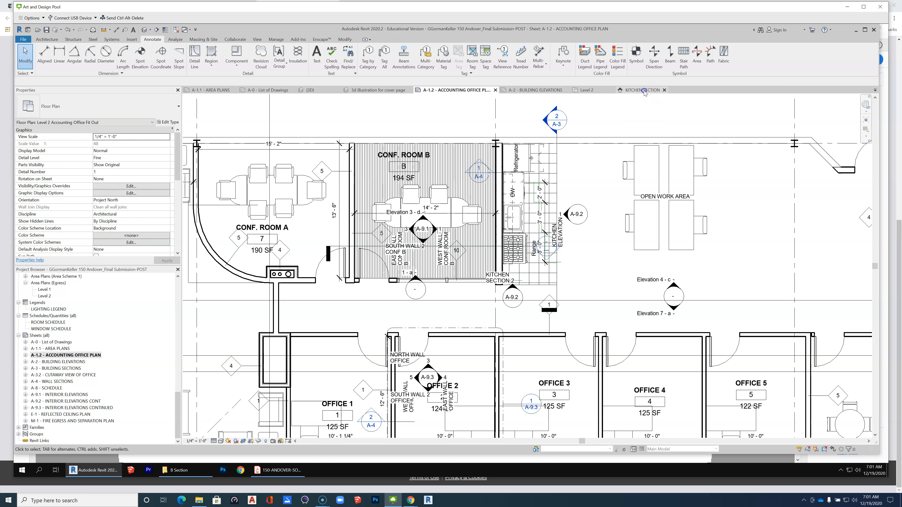
Switch to the 150-ANDOVER-SOLUTION PDF and examine the kitchen section and interior elevations on sheet A-9.2.
scroll(360, 262, down, 2)
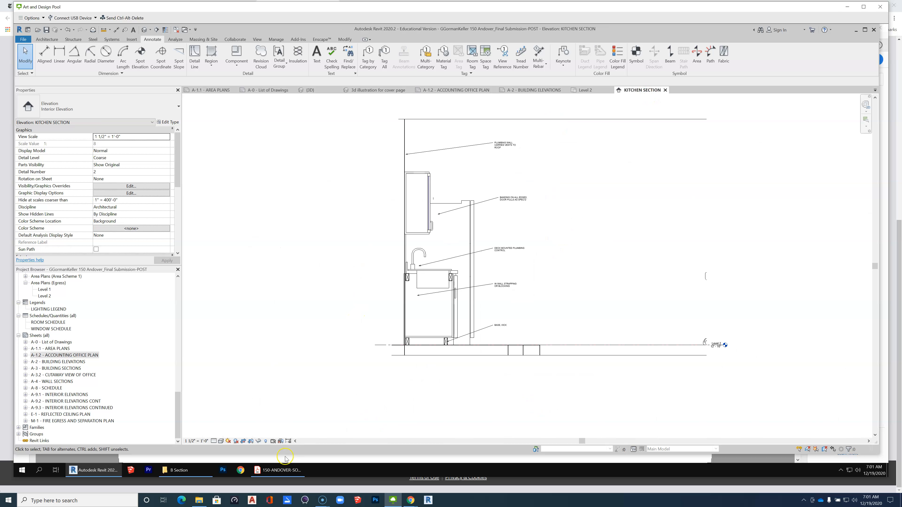
click(279, 469)
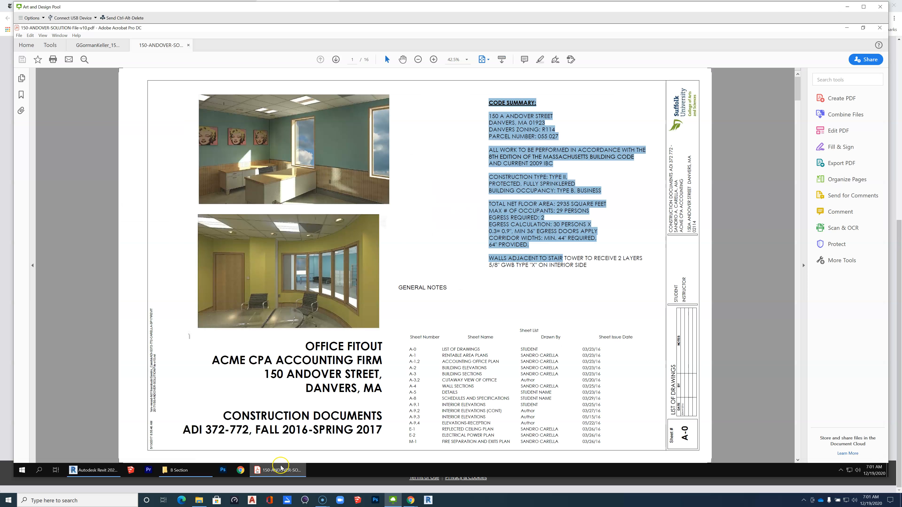
click(799, 446)
click(798, 446)
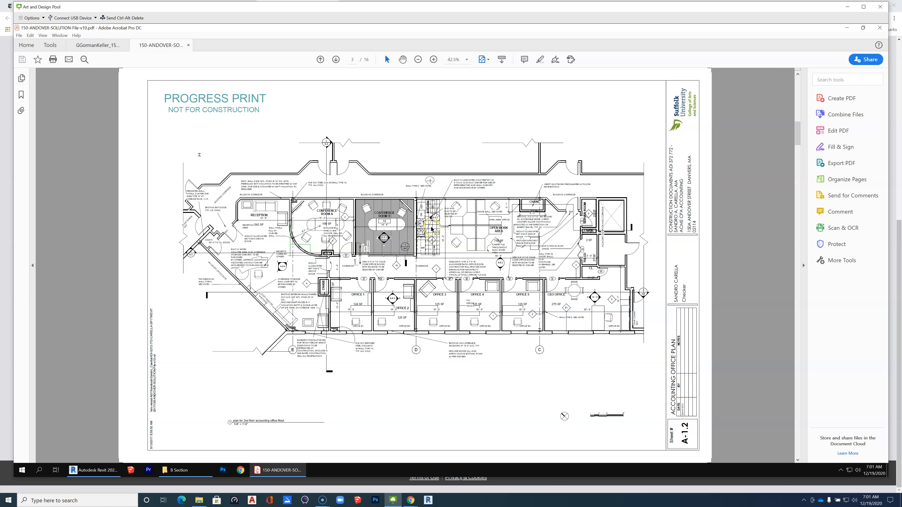
scroll(433, 229, up, 2)
scroll(433, 229, down, 2)
scroll(800, 453, down, 4)
scroll(798, 453, down, 1)
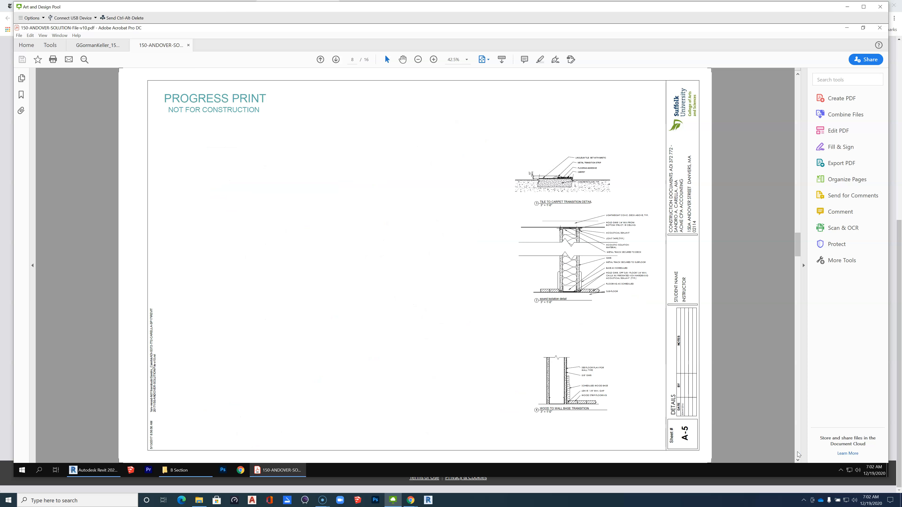
scroll(799, 455, down, 2)
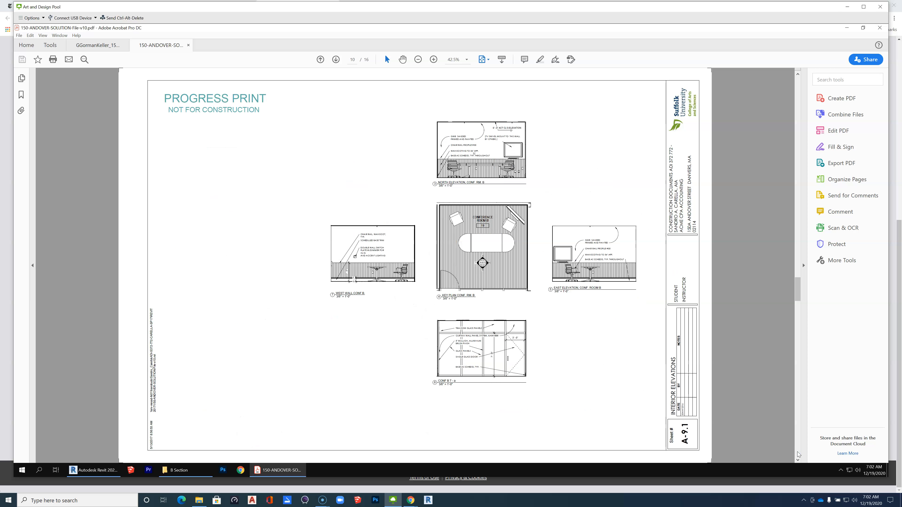
scroll(798, 455, down, 1)
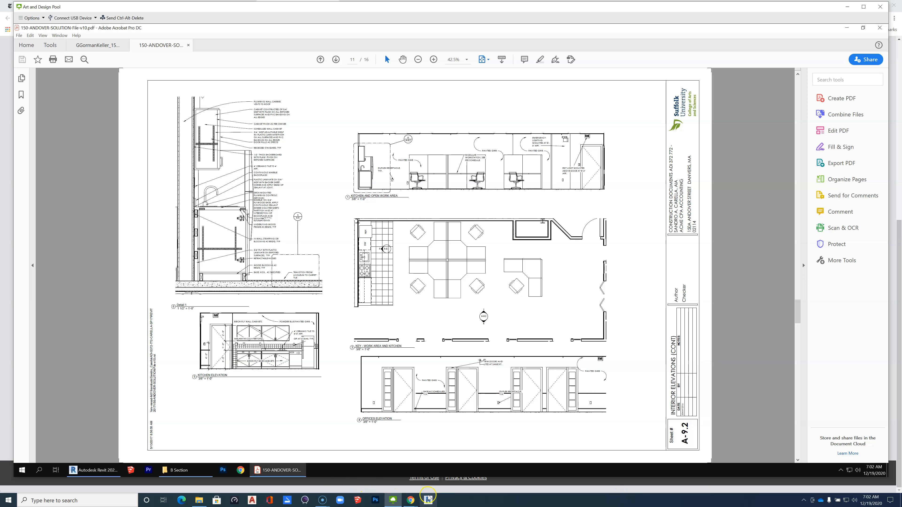
Back in Revit, widen the Elevation 4-c extents on the A-1.2 plan from the kitchen's back wall to the service room wall.
click(75, 471)
scroll(437, 345, down, 2)
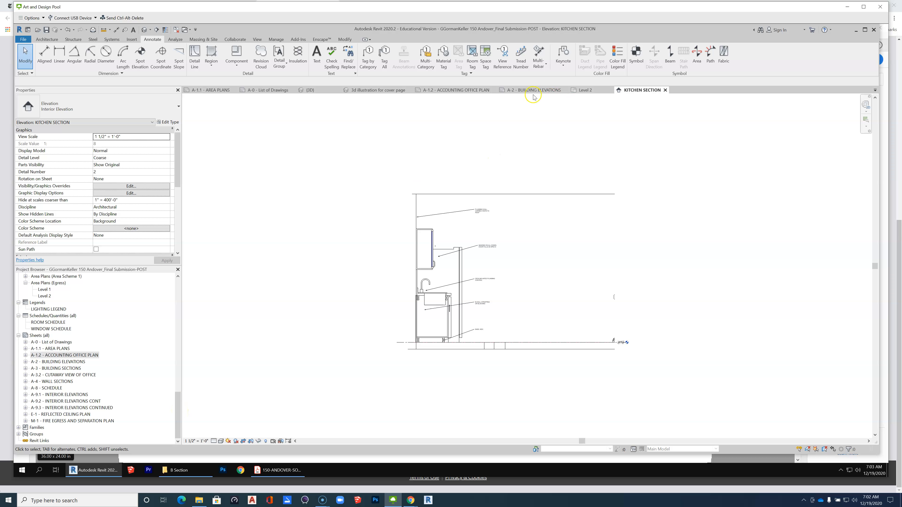
click(463, 91)
scroll(451, 230, down, 2)
click(600, 272)
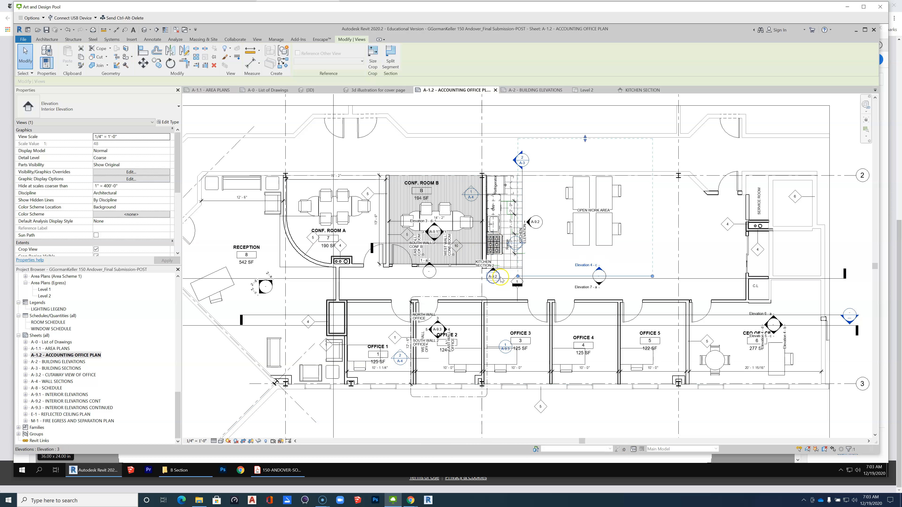
scroll(489, 274, up, 3)
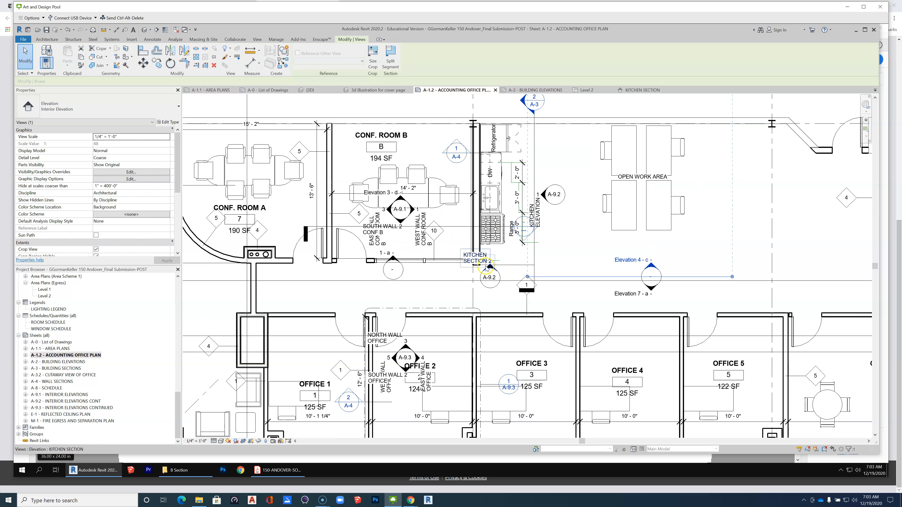
scroll(606, 293, down, 2)
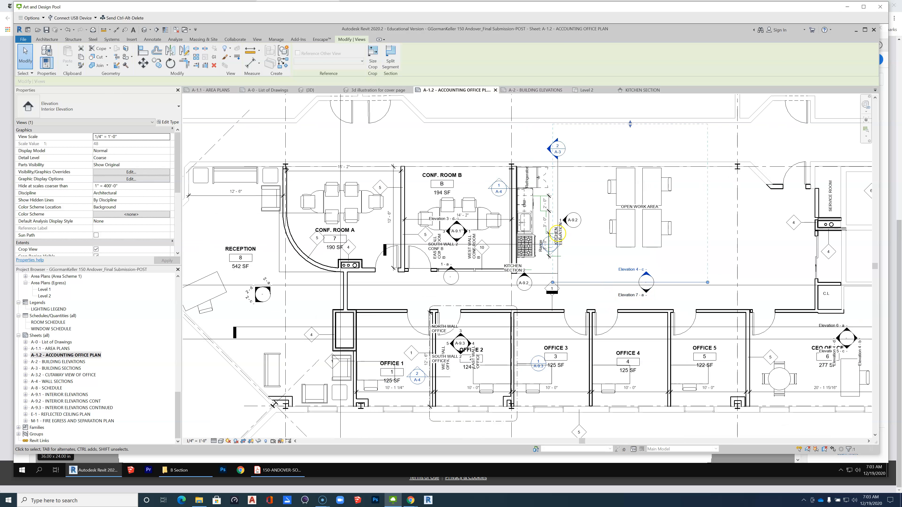
drag(552, 282, 512, 282)
drag(708, 282, 815, 288)
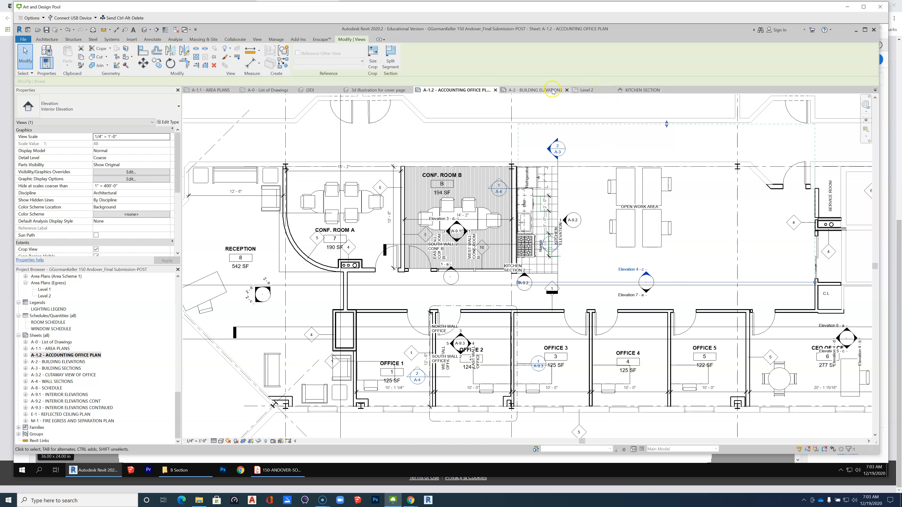
Open sheet A-9.2 Interior Elevations Cont and delete the Kitchen Section viewport from it.
double_click(67, 401)
scroll(606, 281, down, 2)
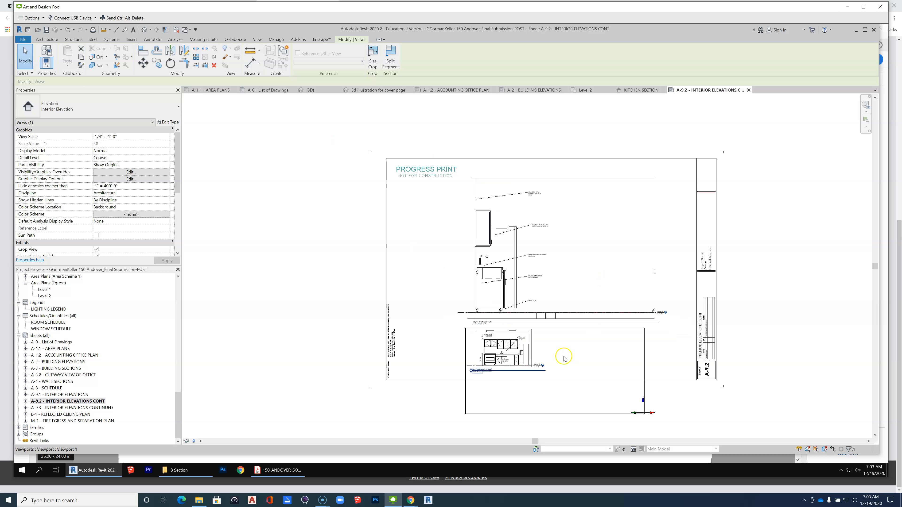
scroll(458, 313, up, 4)
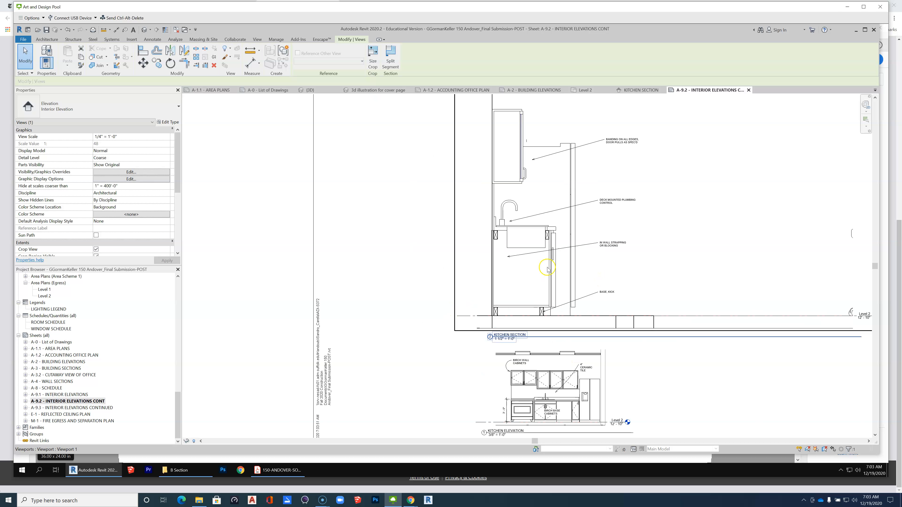
click(549, 265)
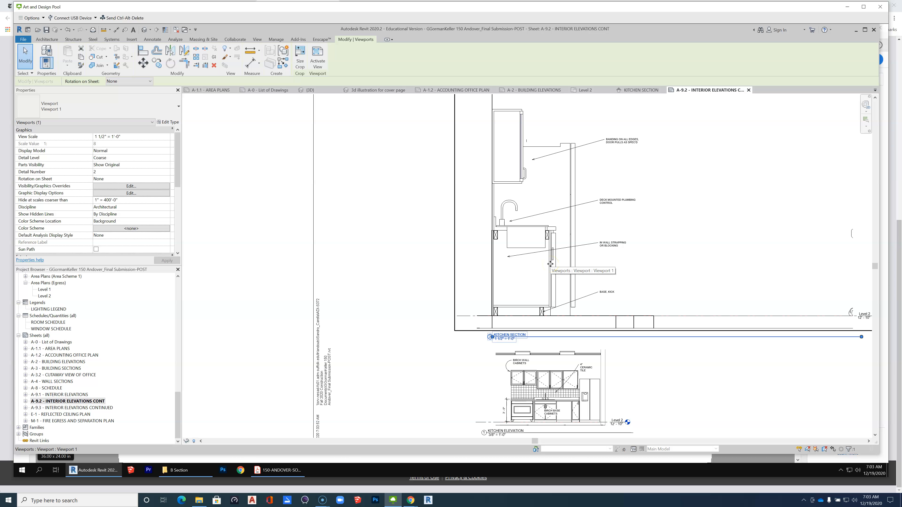
key(Delete)
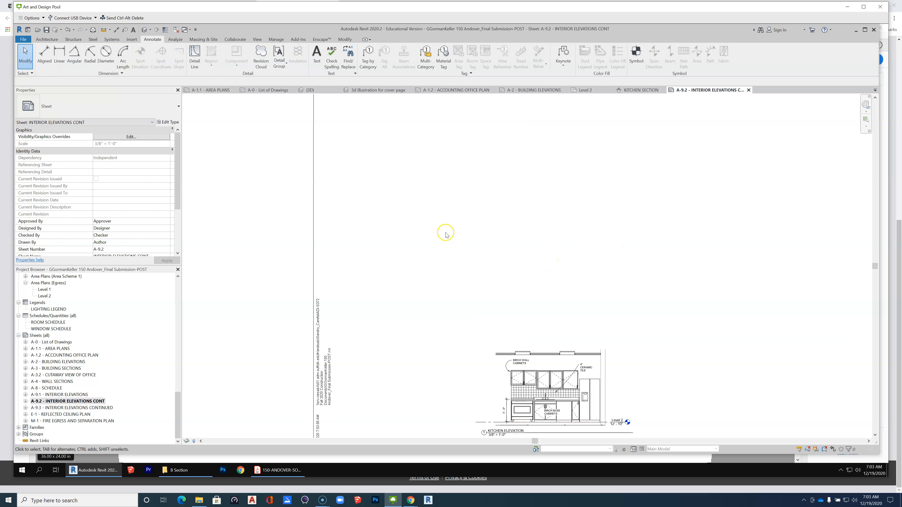
Confirm the open work area elevation's name on the A-1.2 plan and place Elevation 4-c above the kitchen elevation on sheet A-9.2.
scroll(442, 245, down, 2)
click(179, 413)
drag(179, 413, 180, 344)
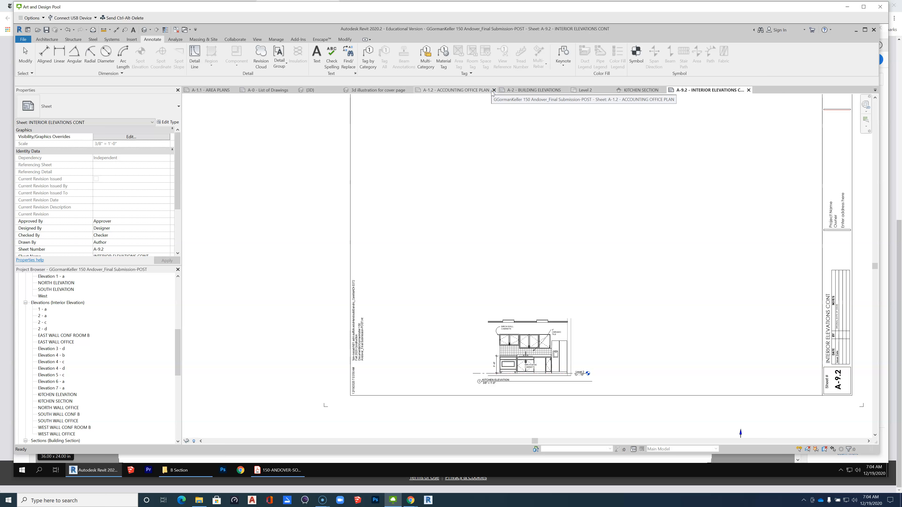
click(474, 91)
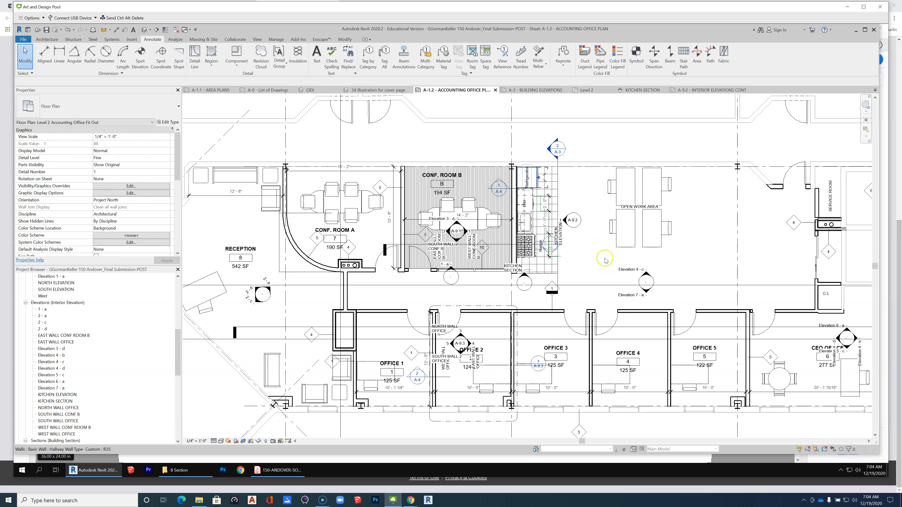
click(692, 90)
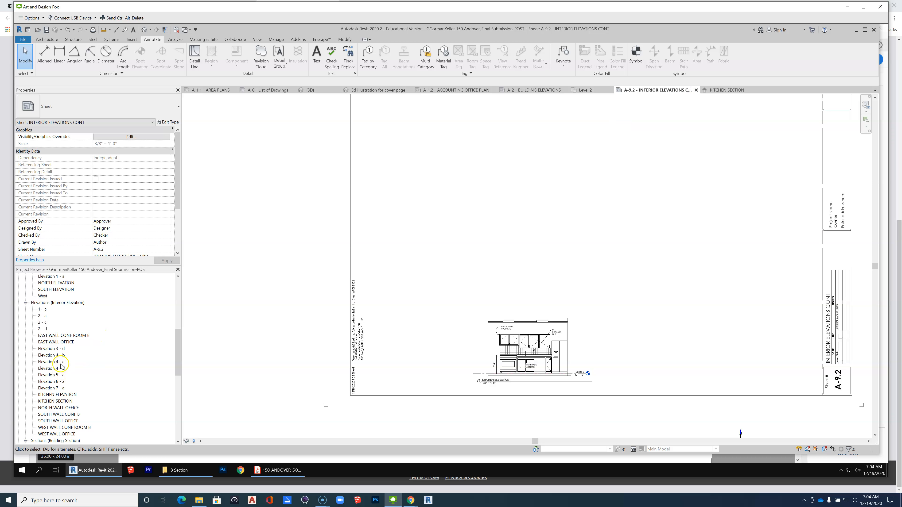
drag(52, 364, 606, 262)
click(659, 226)
Activate the Elevation 4-c view on the sheet, turn on its annotation crop, and select its crop region.
scroll(529, 289, down, 1)
double_click(710, 278)
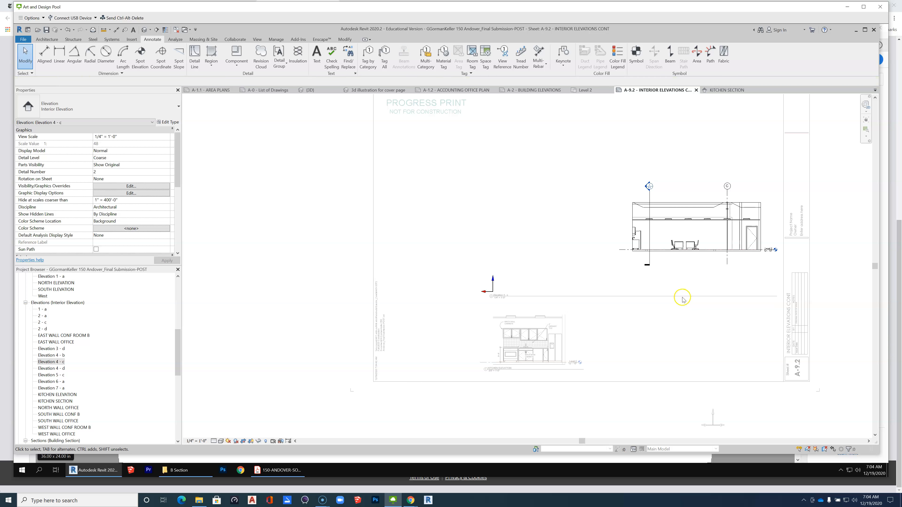
drag(179, 175, 185, 201)
drag(185, 200, 185, 199)
click(96, 158)
middle_drag(604, 229, 451, 212)
click(479, 205)
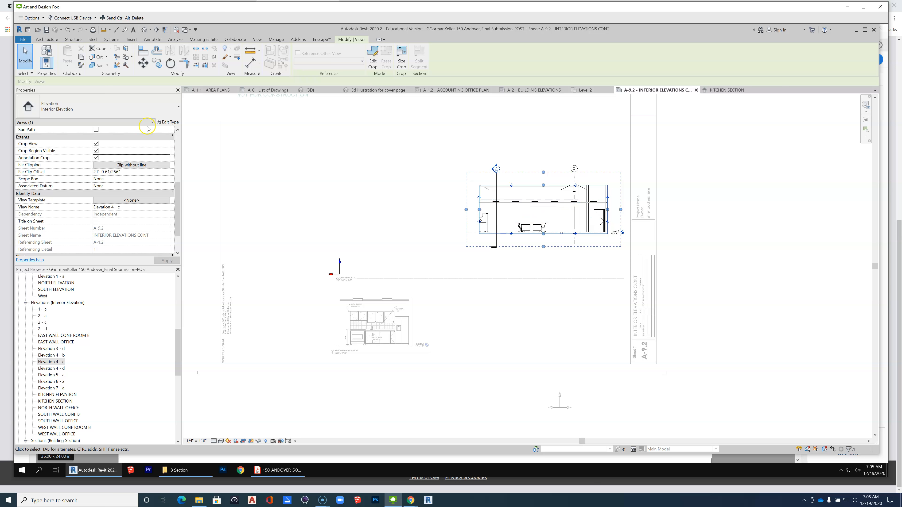
Open the view scale choices for the Elevation 4-c view.
drag(180, 195, 182, 144)
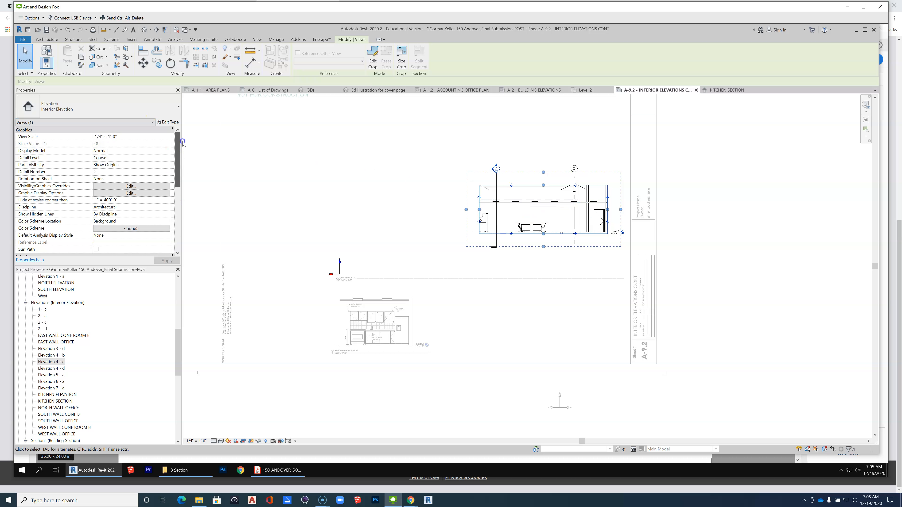
click(167, 138)
click(167, 138)
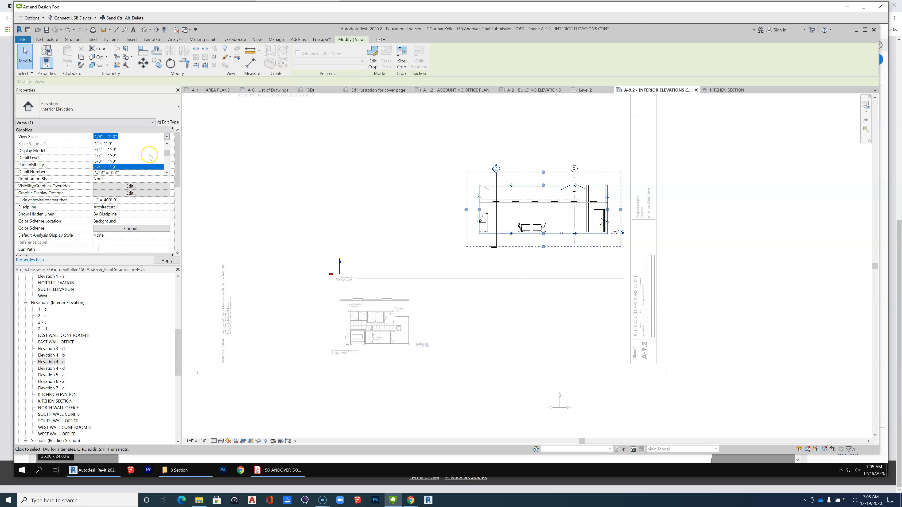
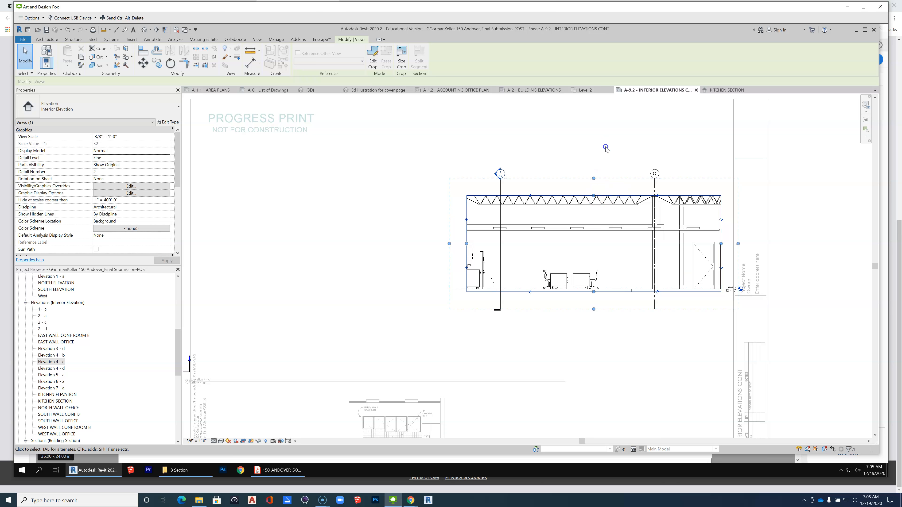
Start editing the Elevation 4-c crop profile and lower its top edge to the ceiling line above the open work area.
click(592, 196)
scroll(568, 250, down, 2)
click(594, 235)
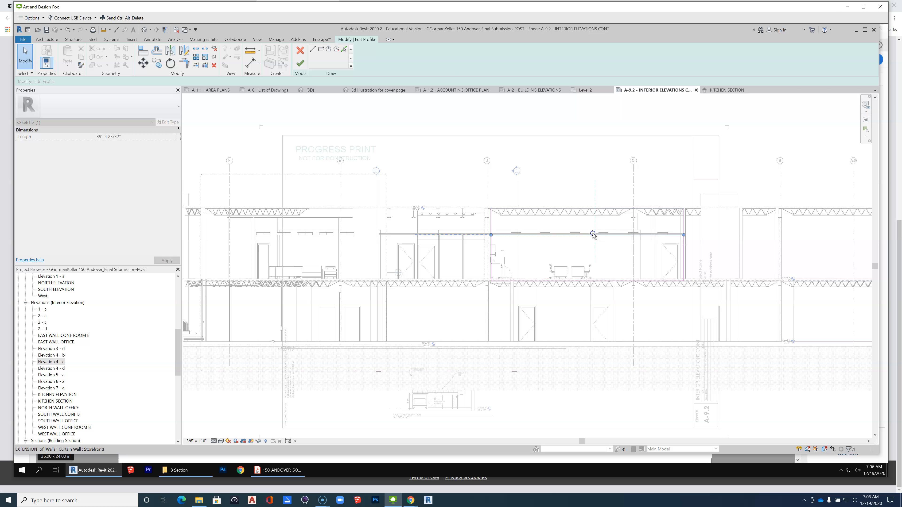
scroll(588, 231, up, 3)
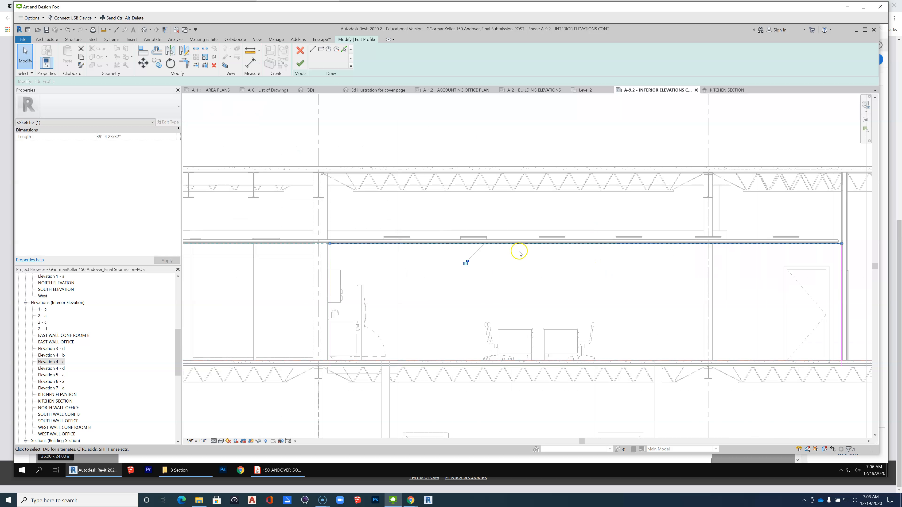
scroll(519, 253, up, 3)
drag(563, 226, 561, 216)
scroll(627, 220, down, 3)
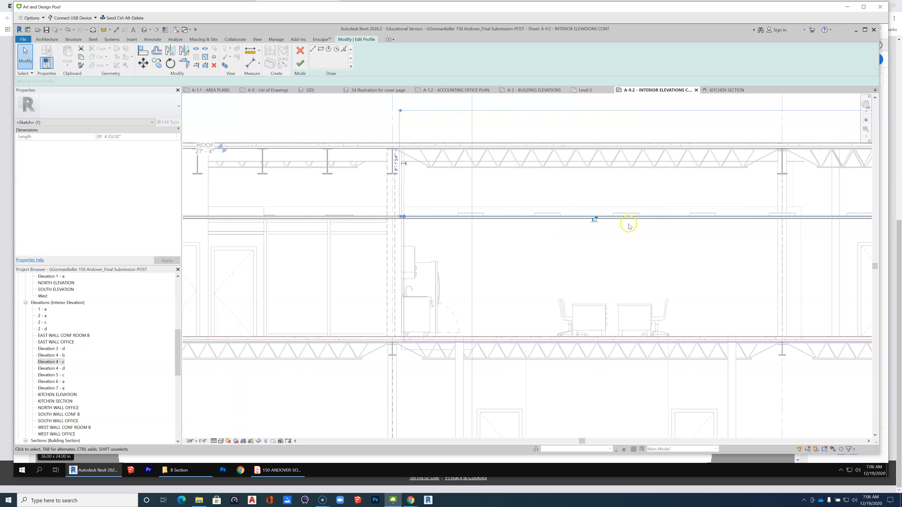
Move the crop profile's kitchen-side edge outward to the column line and raise its bottom edge to the floor line.
drag(404, 275, 397, 275)
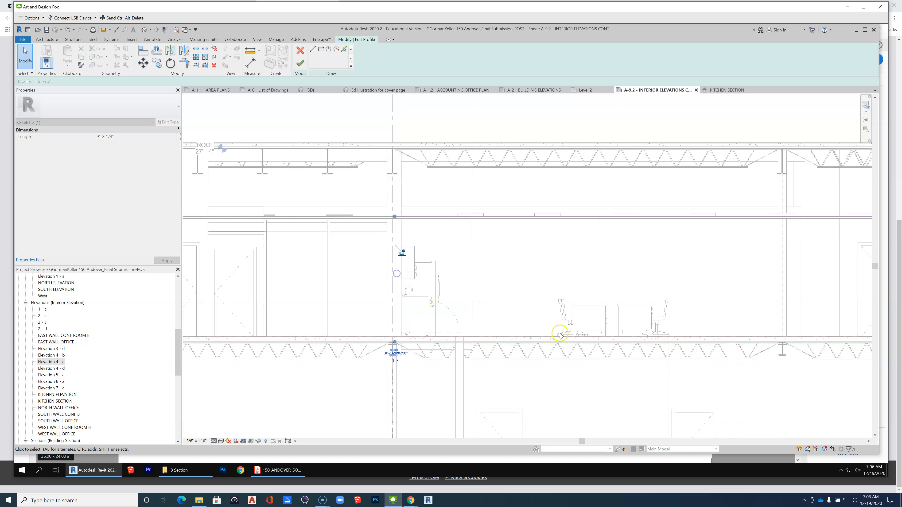
mouse_move(574, 342)
mouse_down()
mouse_move(579, 321)
mouse_move(578, 340)
mouse_up()
scroll(604, 329, down, 2)
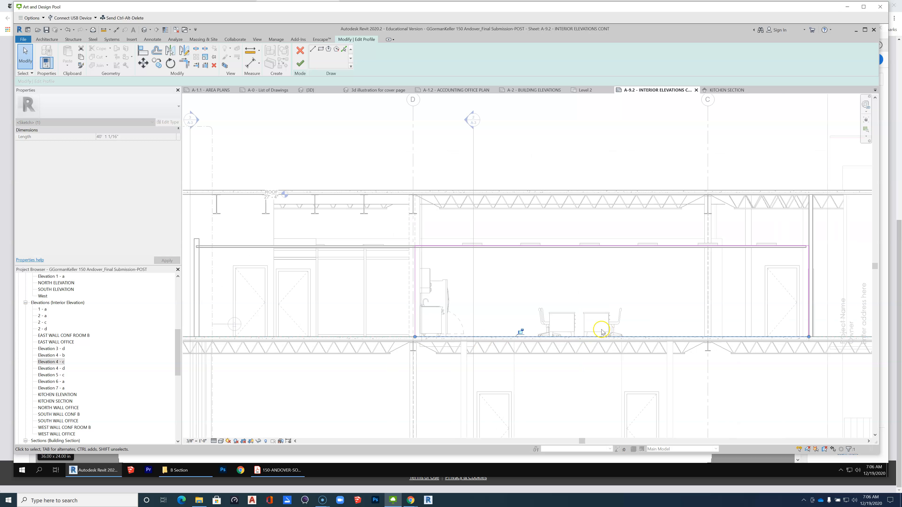
Align the crop profile's door-side edge with the end wall and finish the crop edit.
scroll(779, 309, down, 1)
scroll(787, 279, up, 2)
click(778, 266)
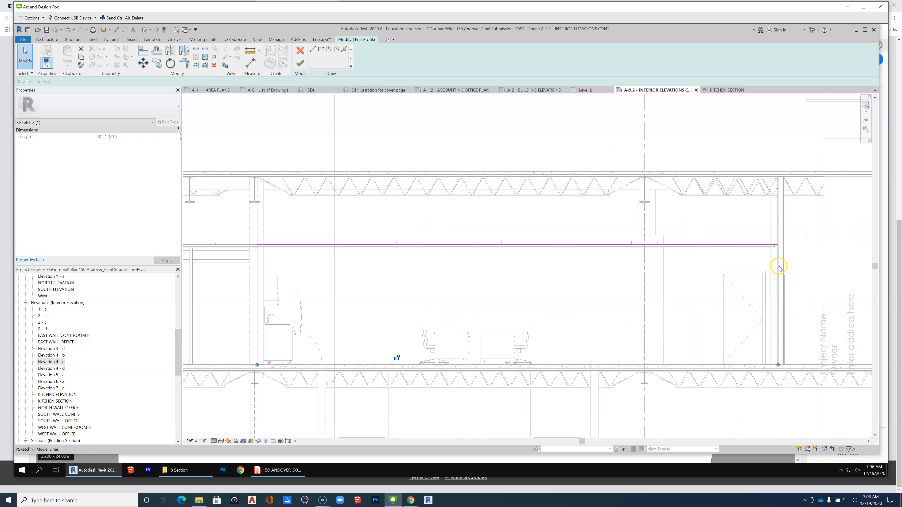
drag(788, 266, 780, 267)
scroll(795, 270, down, 1)
scroll(675, 234, down, 1)
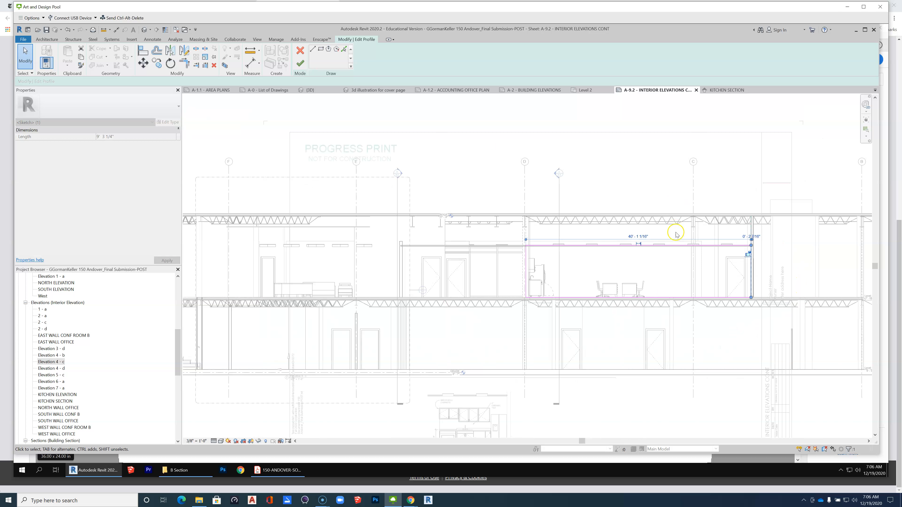
scroll(582, 299, down, 3)
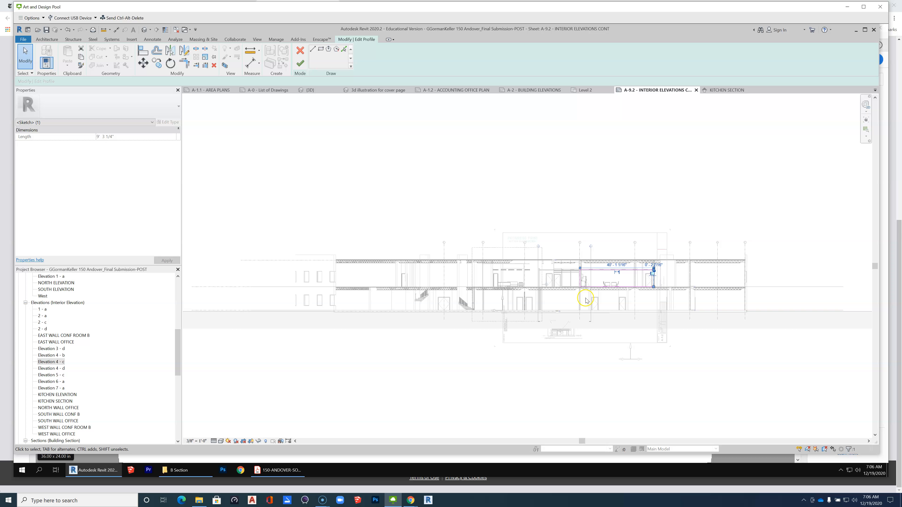
click(300, 63)
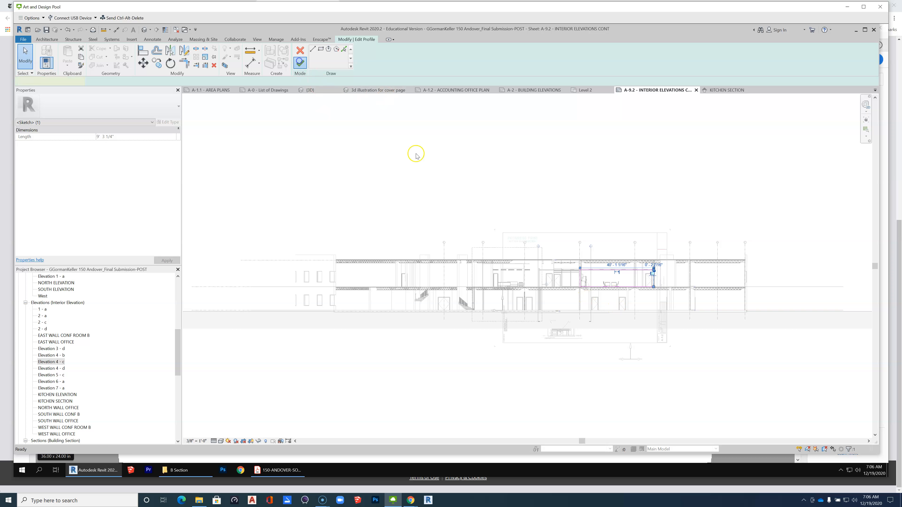
Deactivate the Elevation 4-c view and move its viewport title directly beneath the elevation drawing.
click(674, 390)
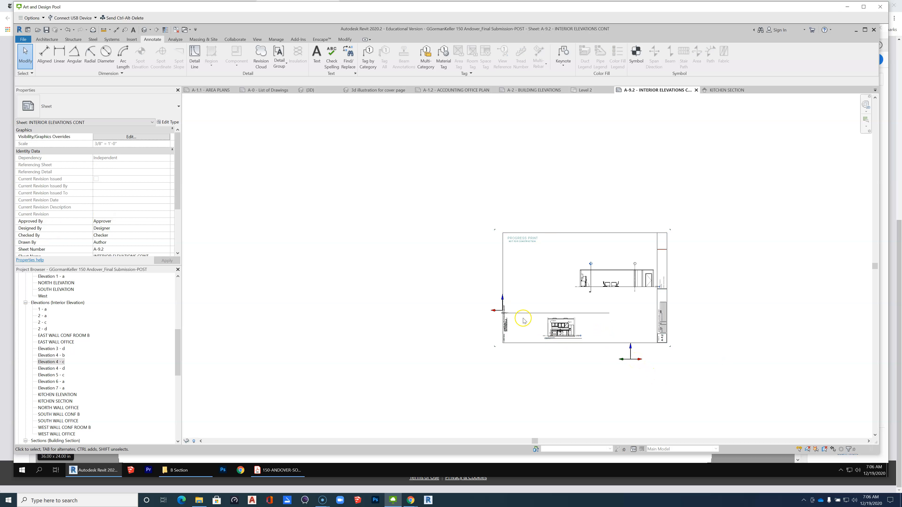
click(594, 294)
drag(593, 292, 590, 290)
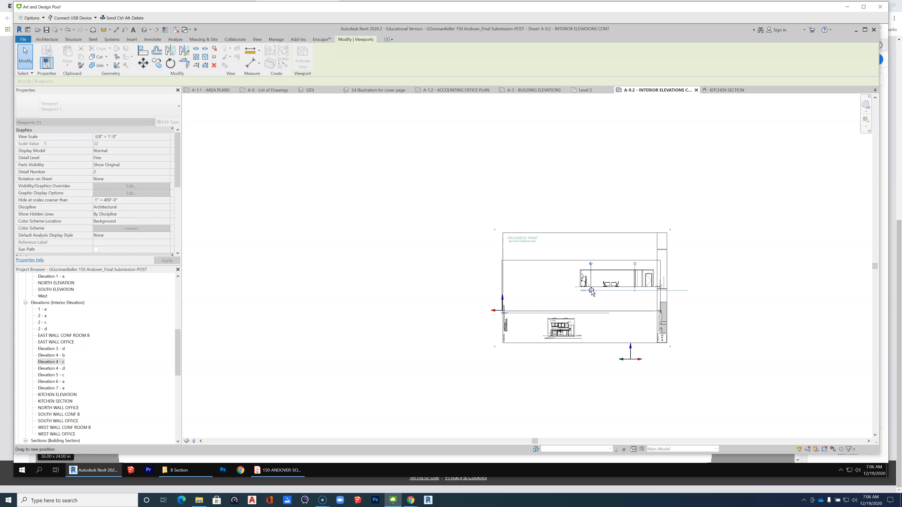
Activate the Elevation 4-c view again on sheet A-9.2.
scroll(497, 306, up, 4)
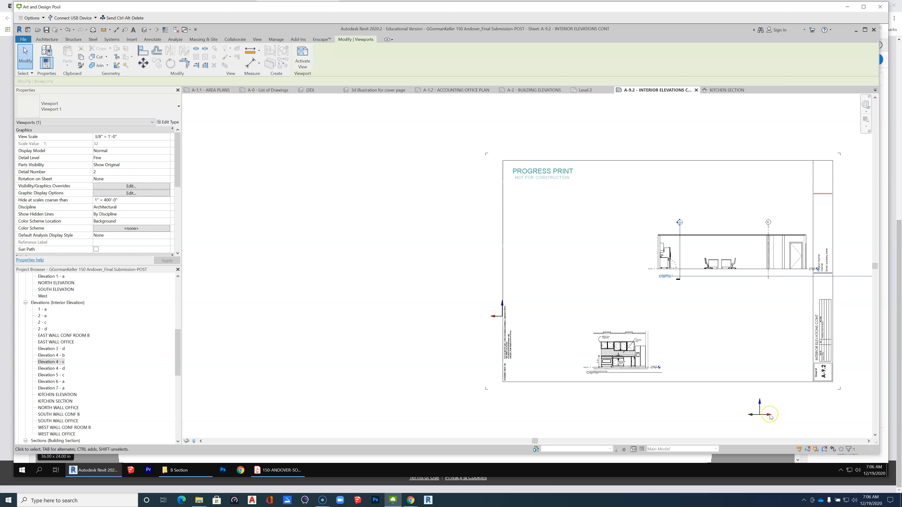
scroll(504, 316, down, 2)
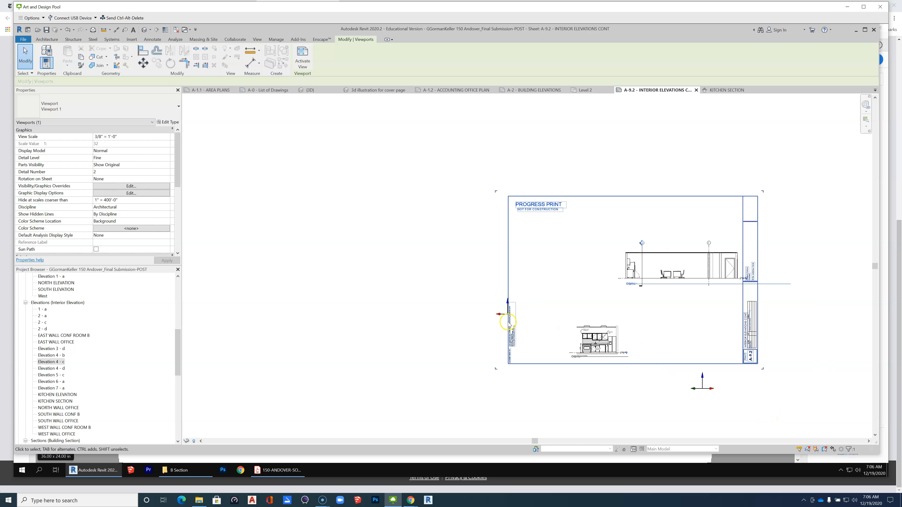
scroll(668, 312, up, 3)
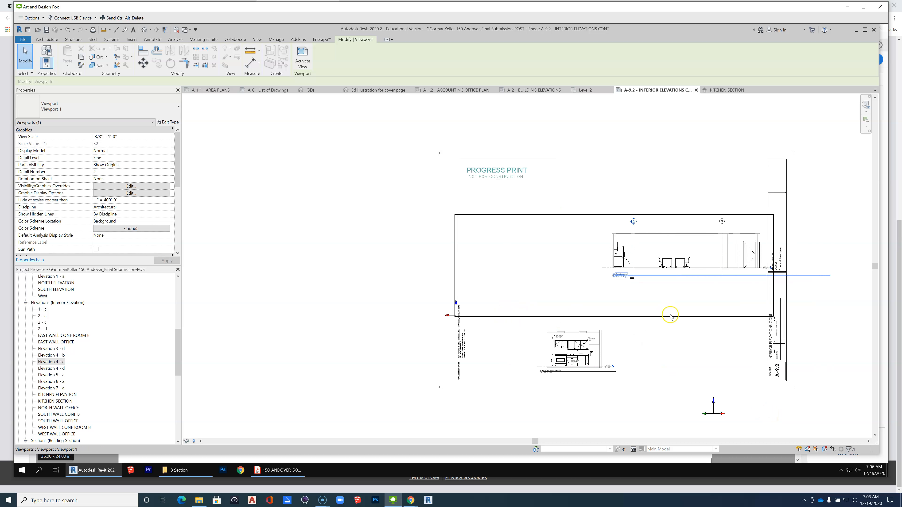
click(681, 265)
right_click(681, 265)
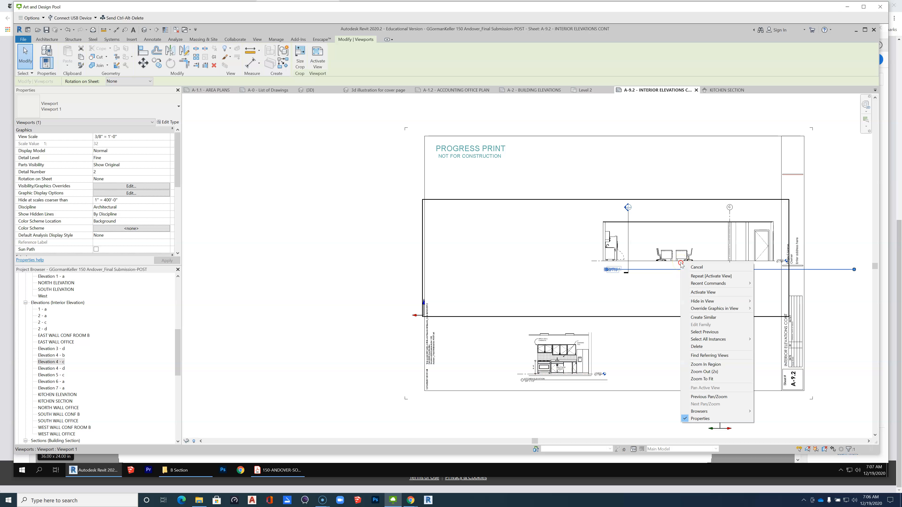
click(703, 292)
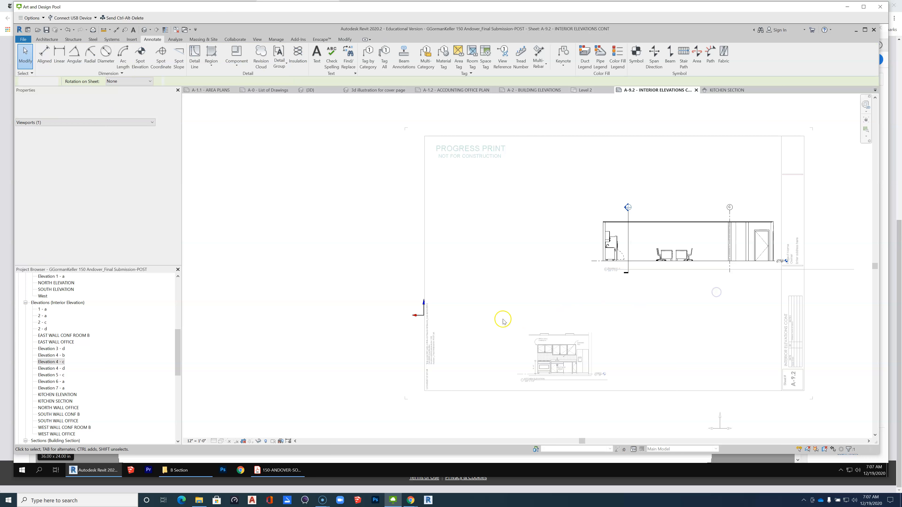
scroll(425, 314, up, 1)
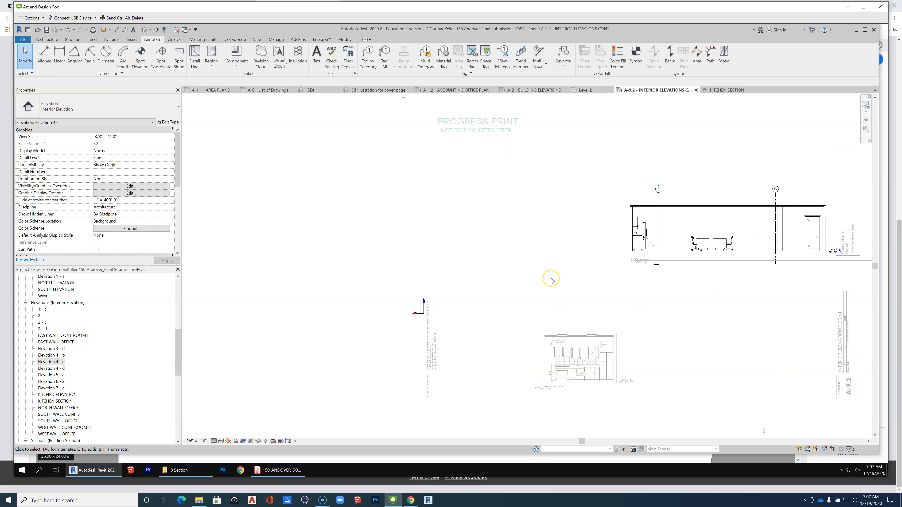
Check the Site subcategories, including Project Base Point and Survey Point, in Elevation 4-c's visibility overrides, and inspect the stray axis marker.
key(v)
key(g)
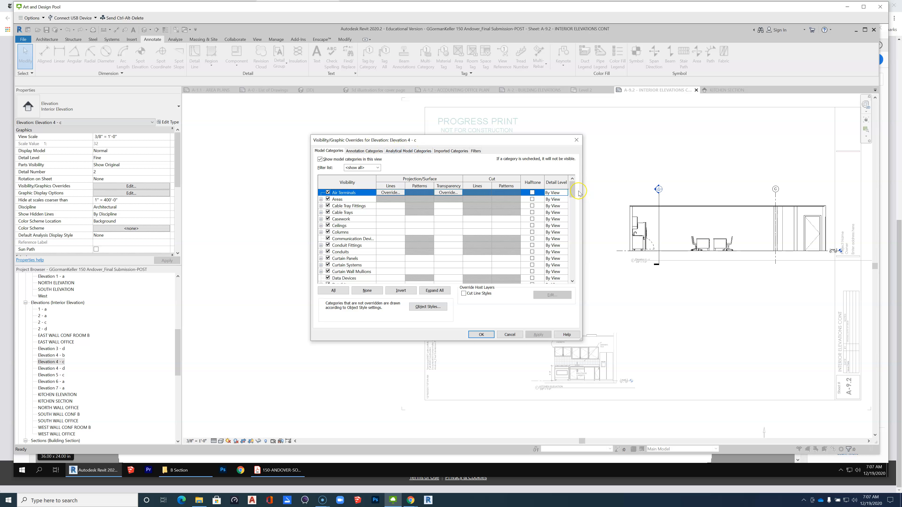
drag(574, 189, 578, 251)
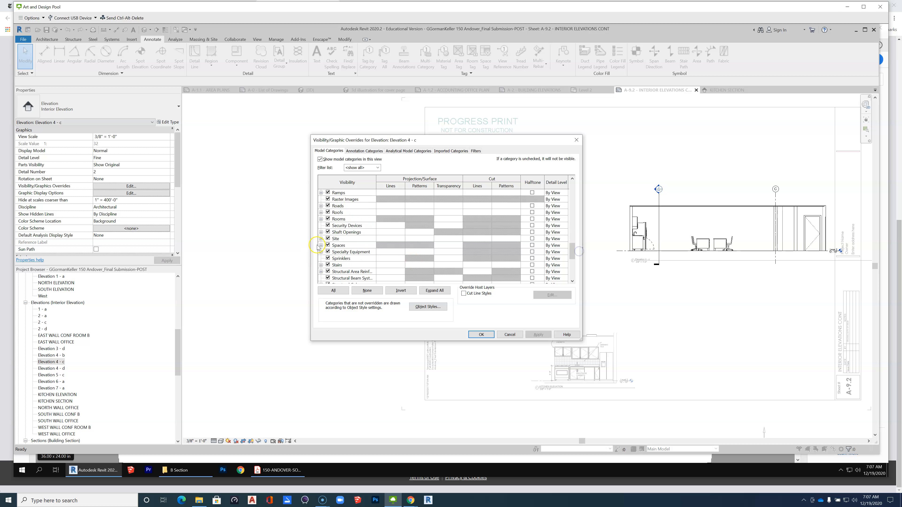
click(321, 238)
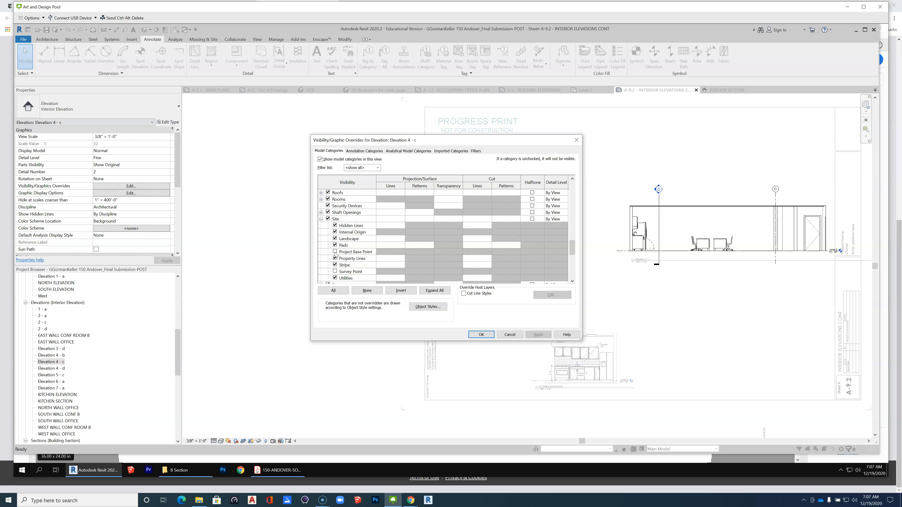
click(482, 335)
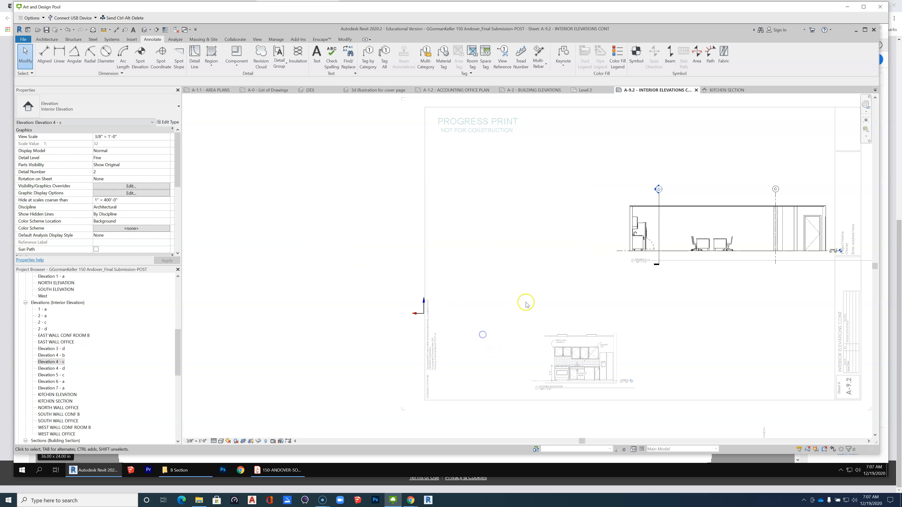
scroll(419, 308, up, 5)
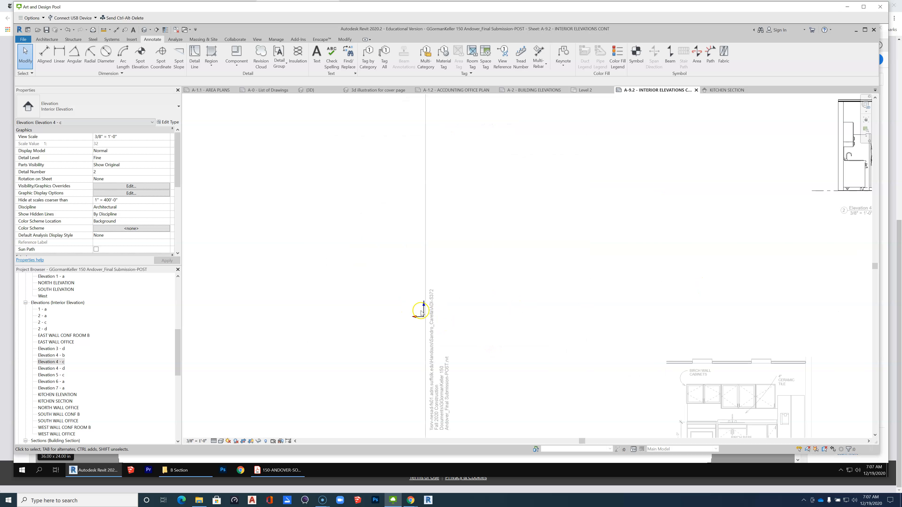
scroll(387, 317, down, 6)
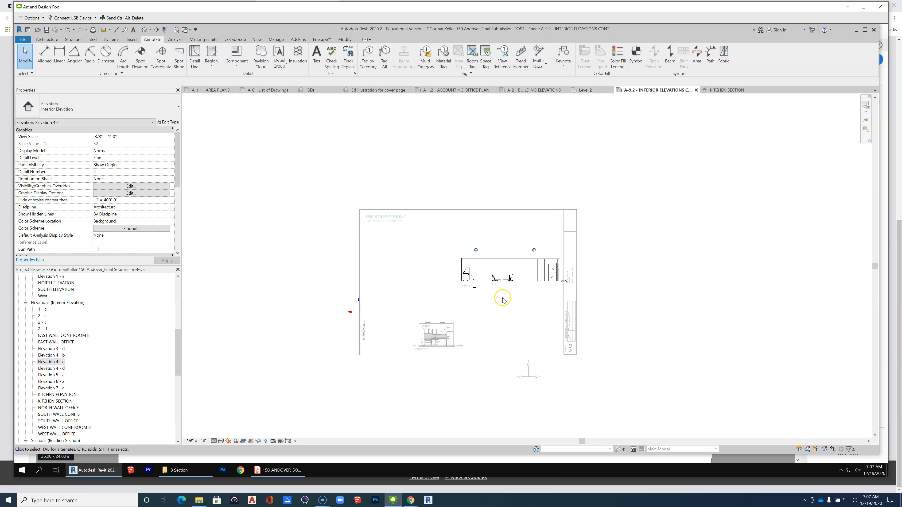
Restore the Site category's visibility in the Elevation 4-c view.
scroll(491, 288, up, 1)
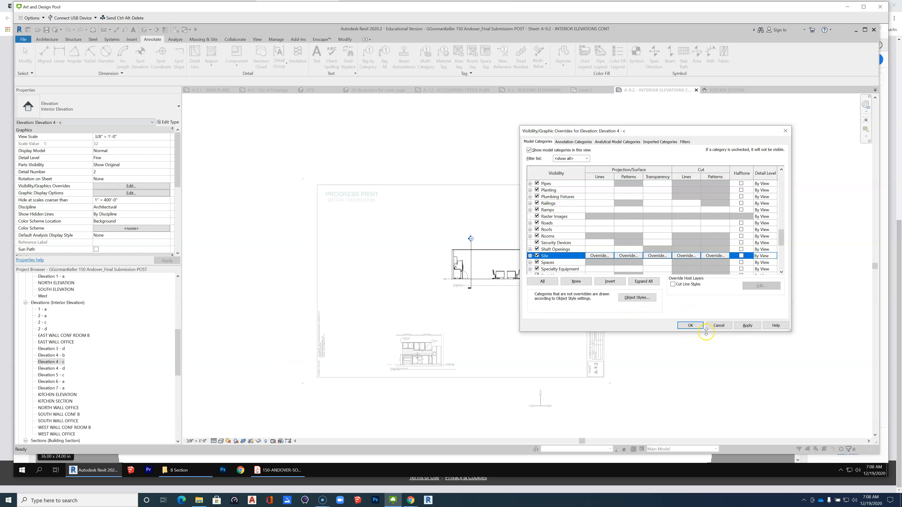
click(690, 326)
scroll(467, 323, up, 2)
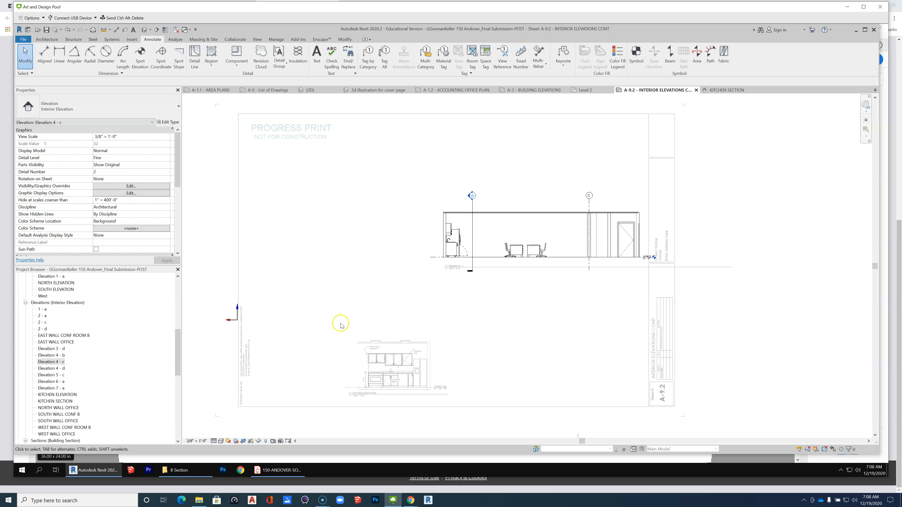
click(482, 257)
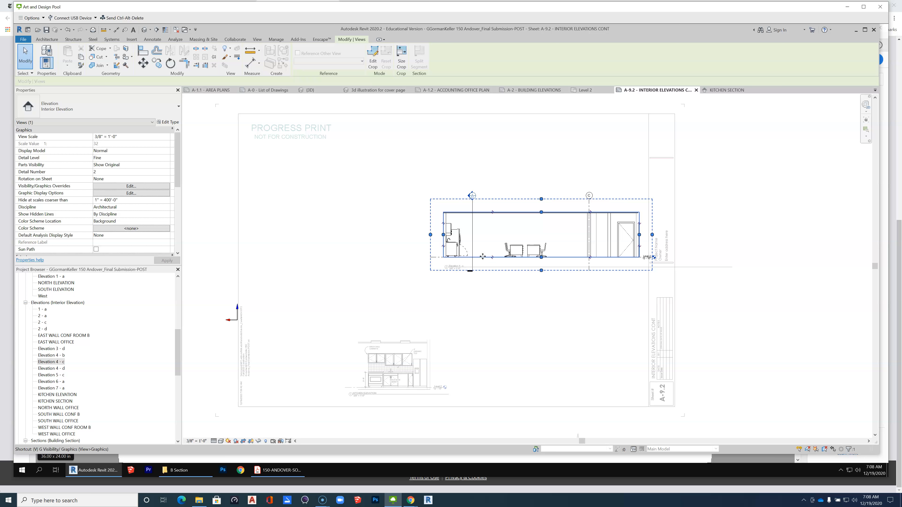
key(g)
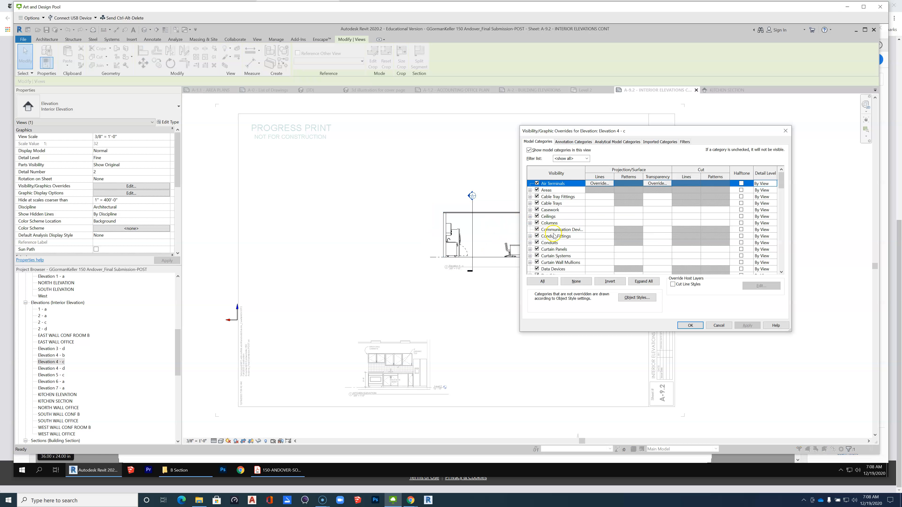
scroll(553, 244, down, 7)
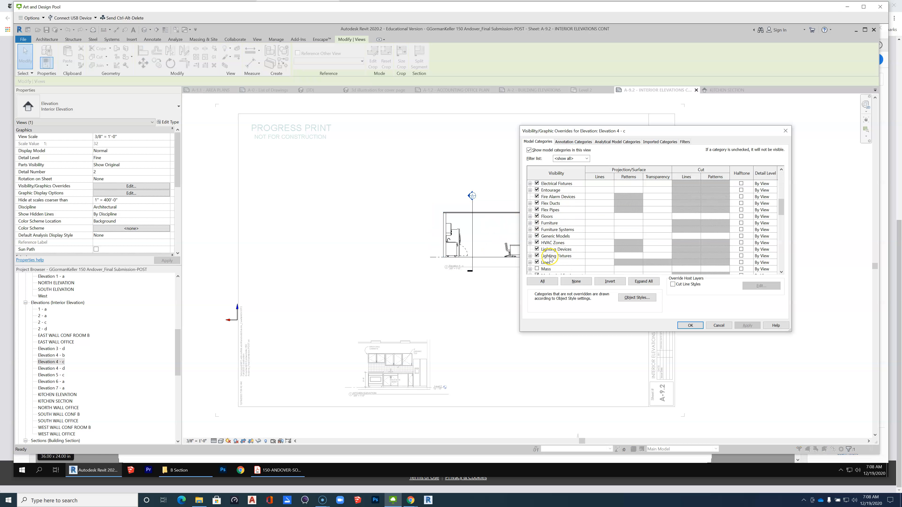
scroll(549, 259, down, 5)
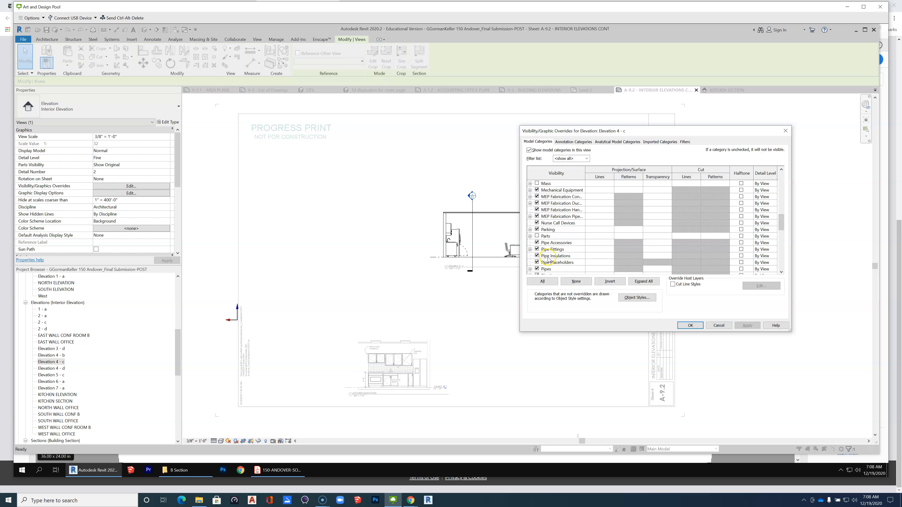
scroll(547, 259, down, 3)
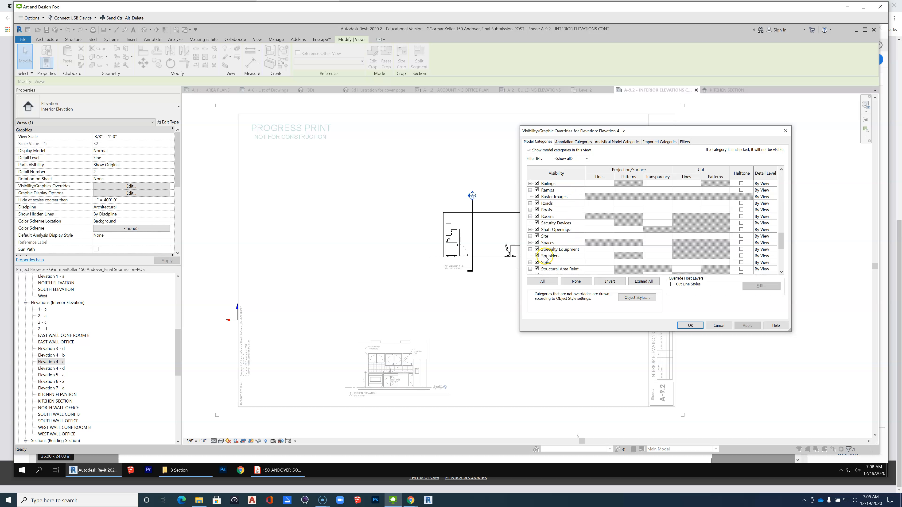
click(536, 236)
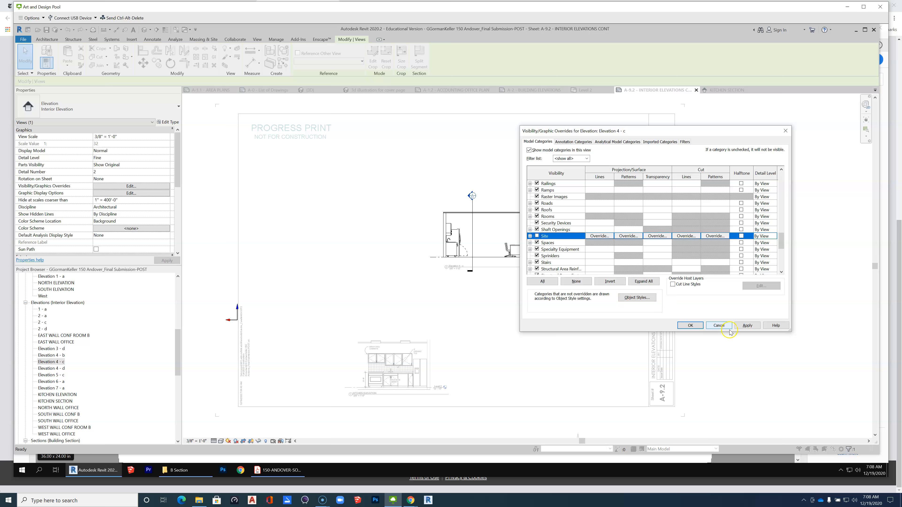
click(719, 326)
Hide the Site category in Elevation 4-c's visibility overrides and deactivate the view.
click(508, 259)
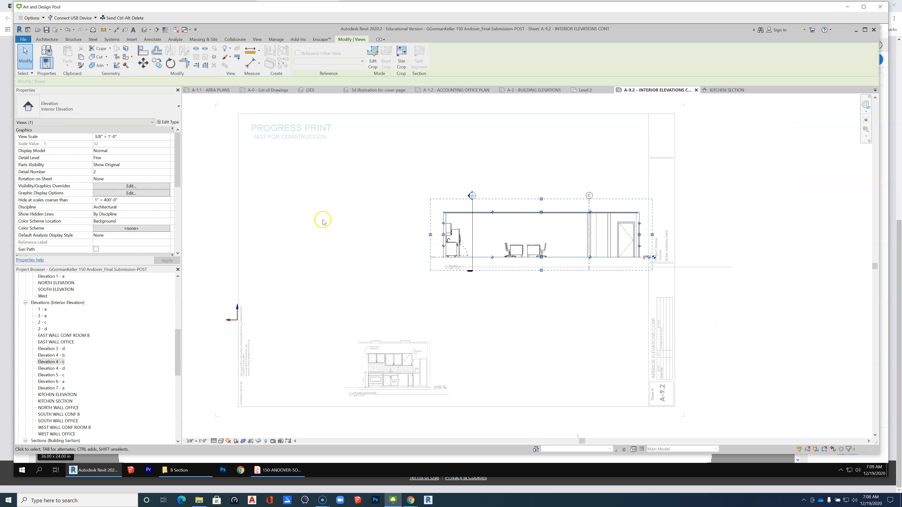
key(v)
key(g)
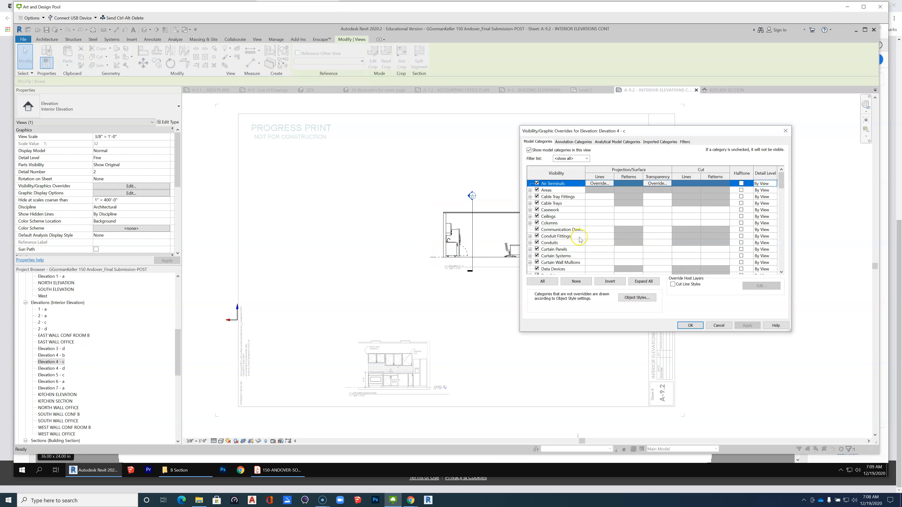
scroll(575, 245, down, 10)
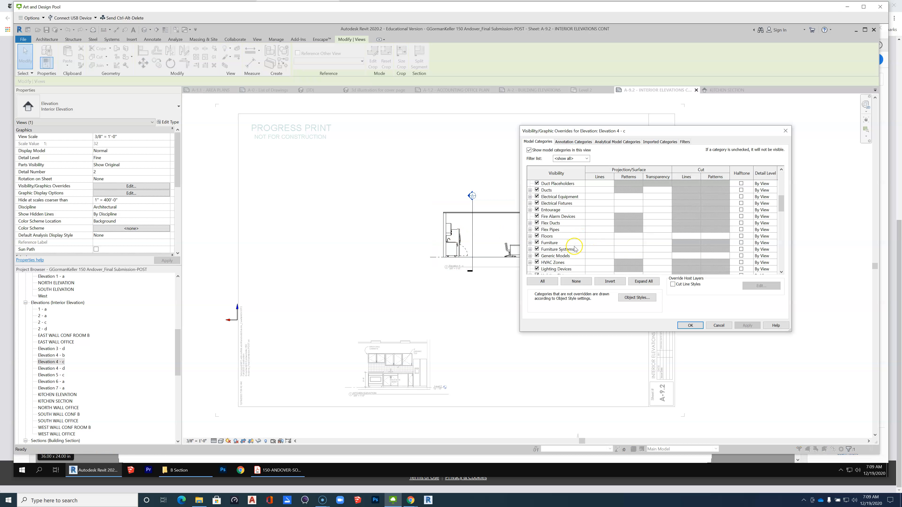
scroll(575, 249, down, 6)
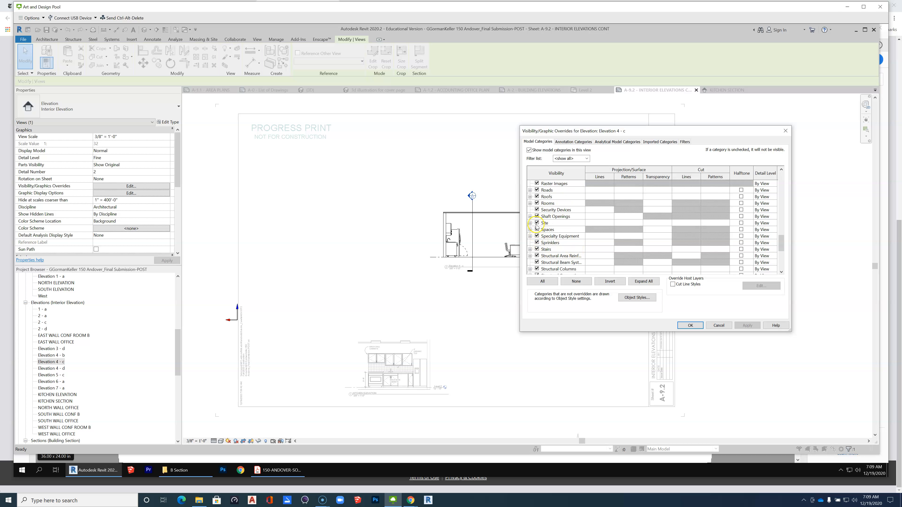
click(537, 223)
click(749, 326)
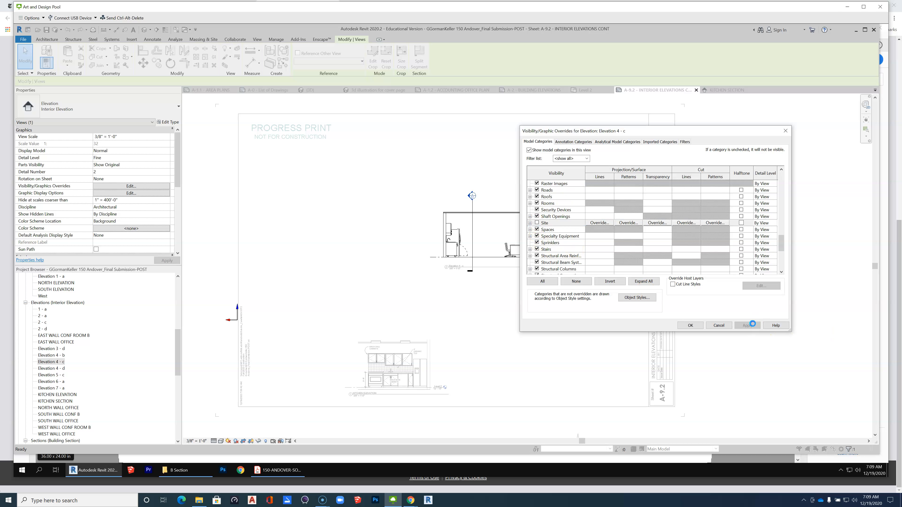
click(690, 325)
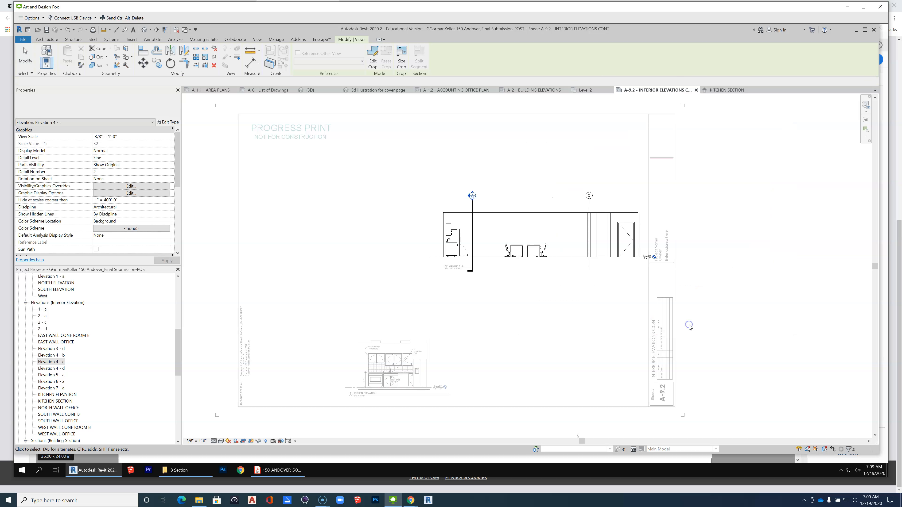
right_click(526, 304)
click(556, 330)
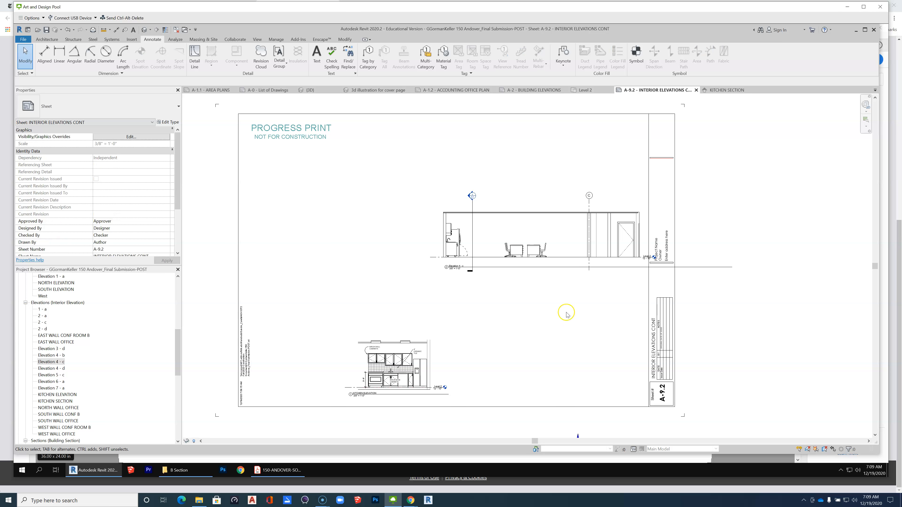
Activate the Kitchen Elevation view on the sheet and hide the Site category's Internal Origin in its visibility overrides.
scroll(567, 314, down, 2)
click(471, 359)
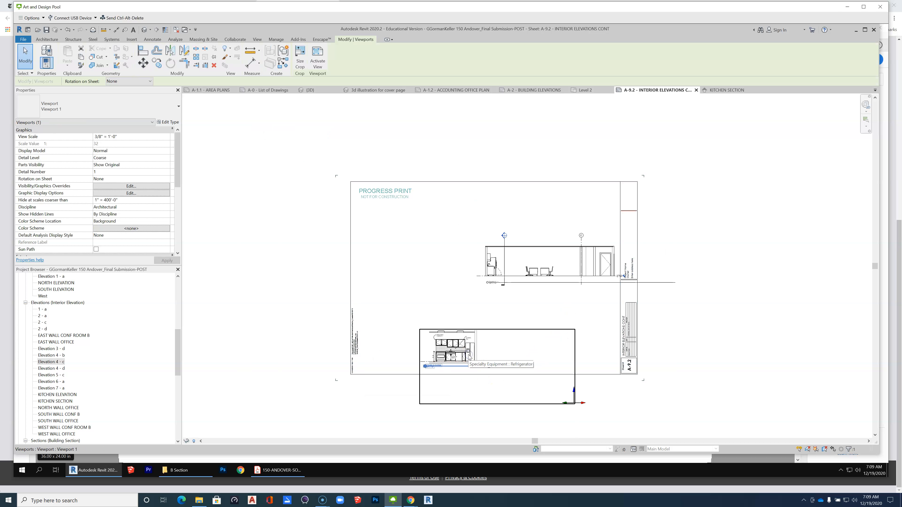
double_click(469, 357)
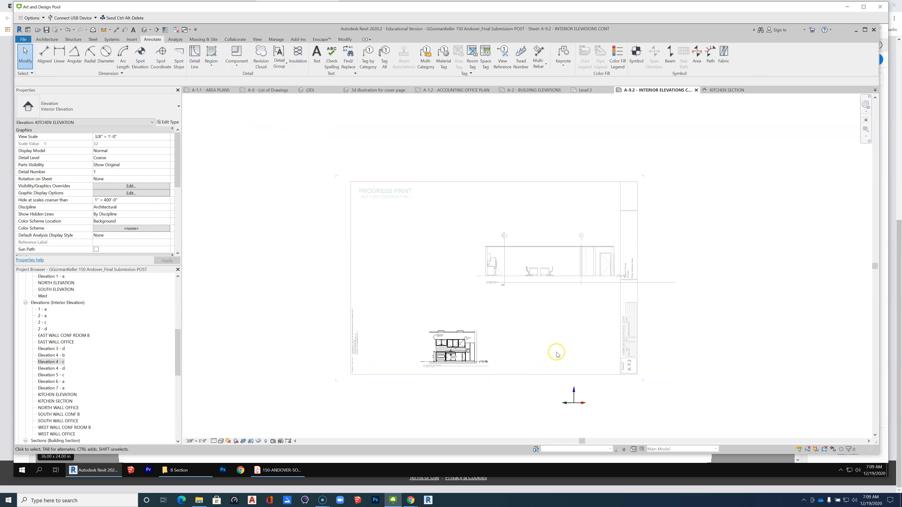
key(v)
key(g)
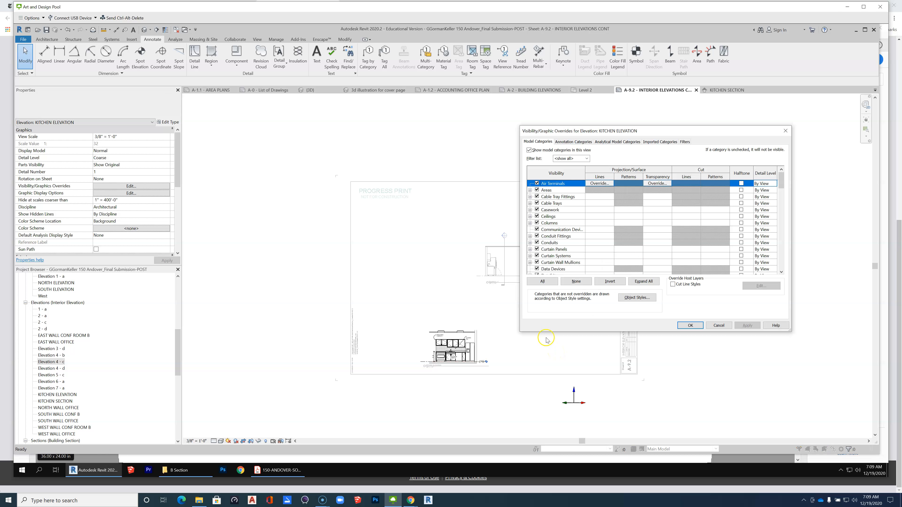
drag(783, 181, 784, 241)
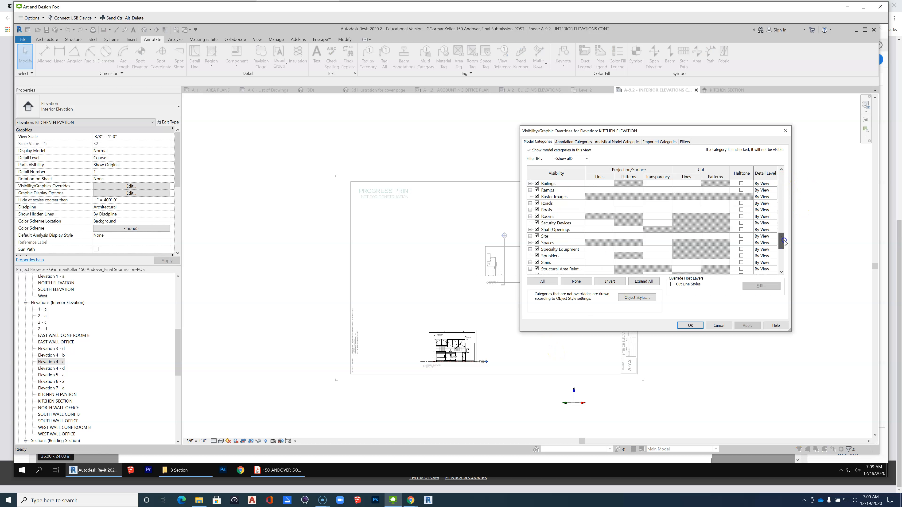
click(530, 236)
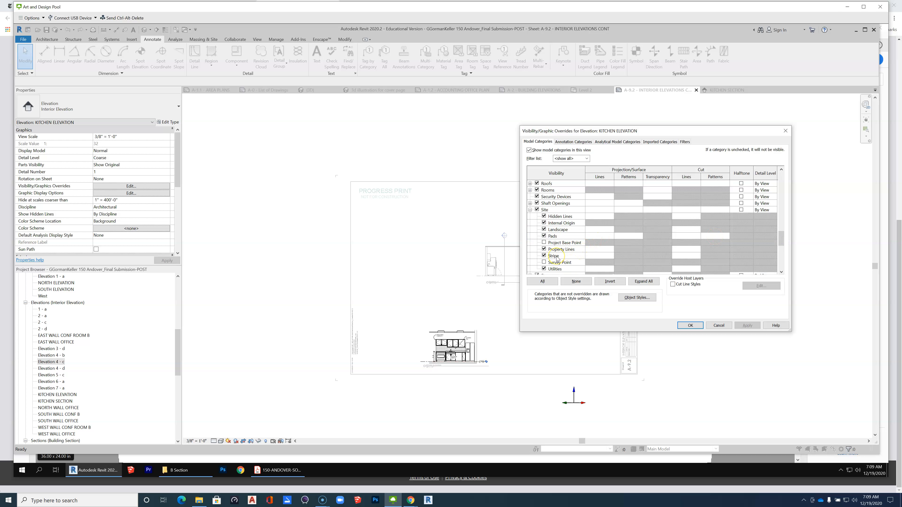
click(544, 223)
click(746, 326)
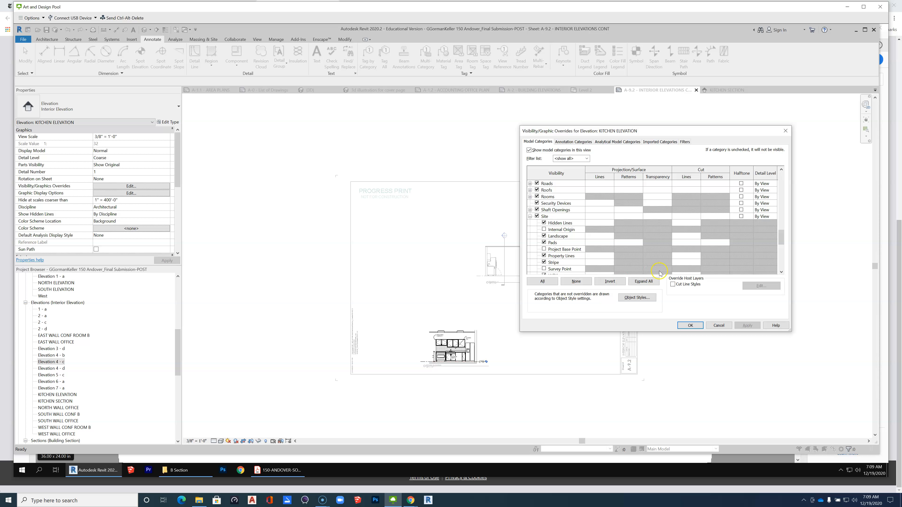
Turn off the entire Site category in the Kitchen Elevation view and deactivate the view.
click(537, 216)
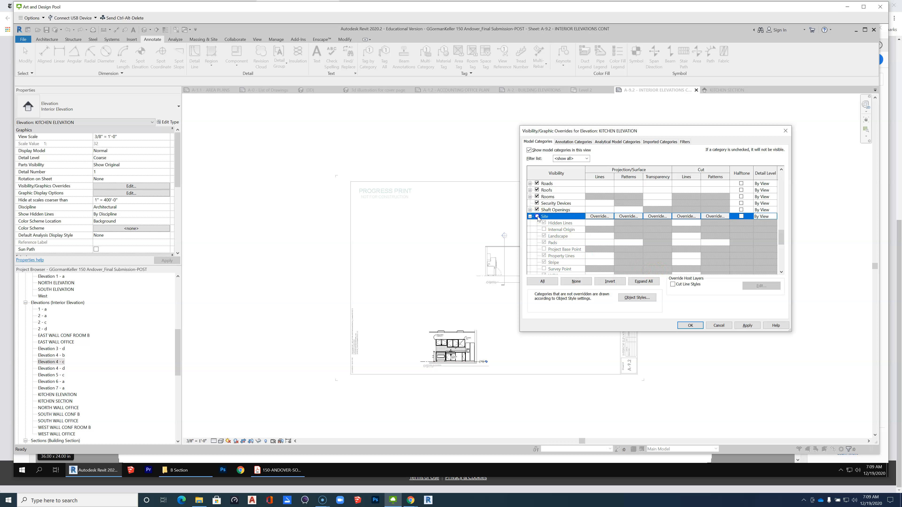
click(689, 325)
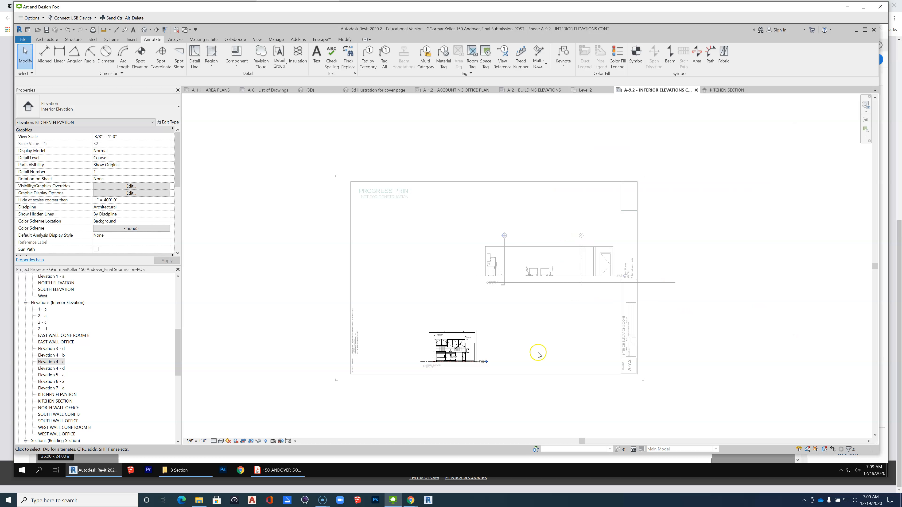
right_click(546, 330)
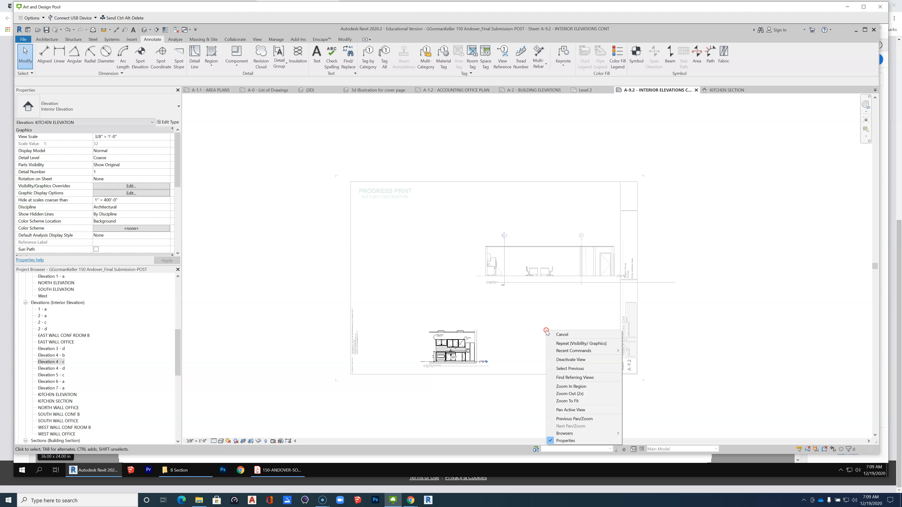
click(570, 359)
Move the Elevation 4-c viewport down and away from the title block so it sits just above the kitchen elevation.
scroll(485, 353, up, 3)
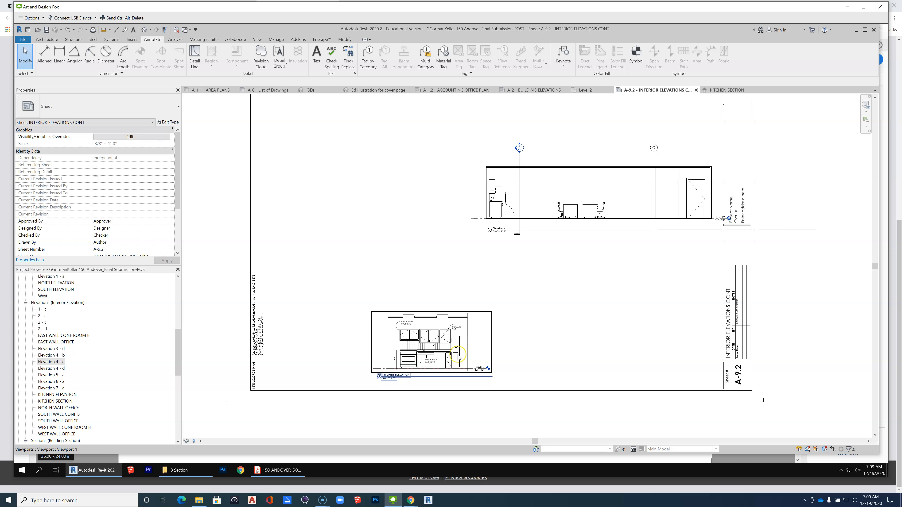
click(594, 222)
drag(595, 222, 529, 265)
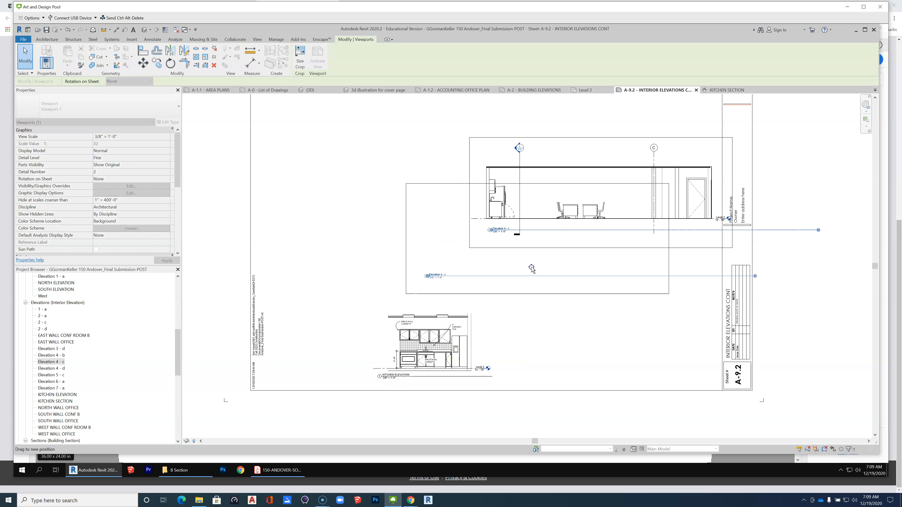
click(627, 321)
Shorten Elevation 4-c's title line so it ends beneath the first desk in the drawing.
click(707, 276)
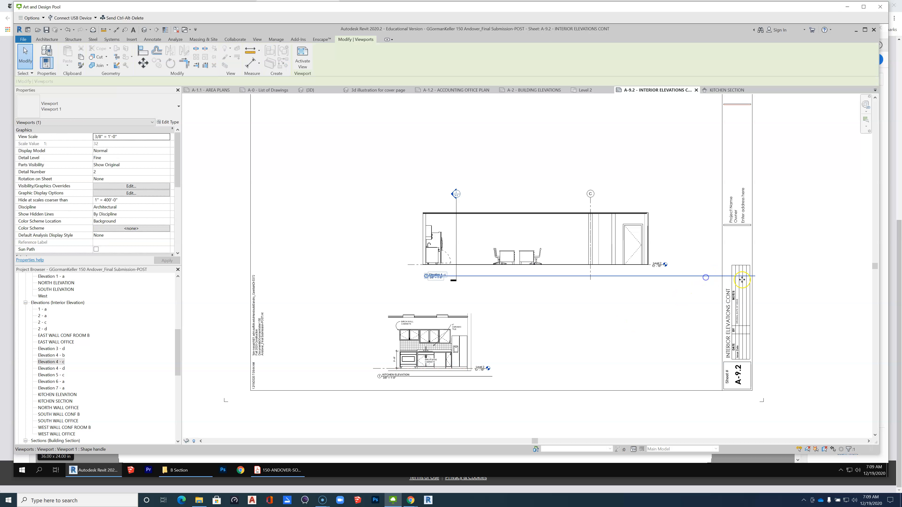
drag(751, 276, 509, 276)
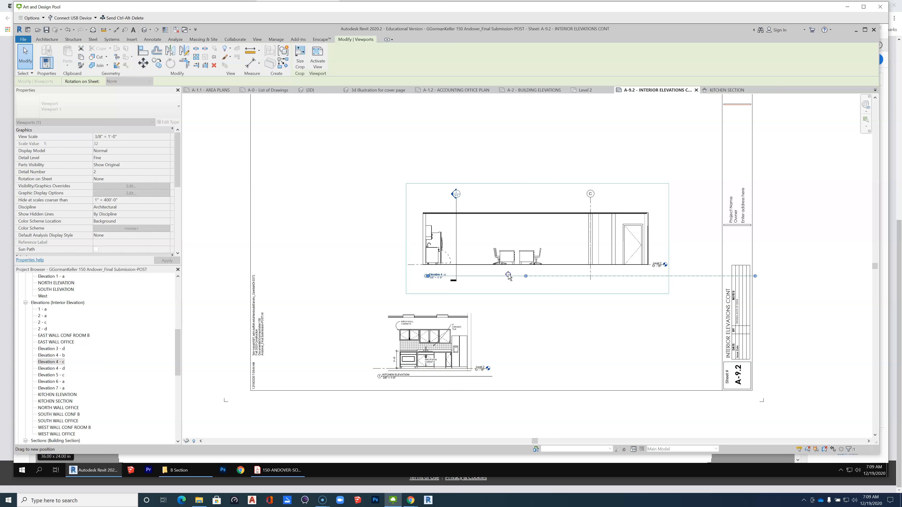
click(520, 316)
scroll(455, 241, up, 3)
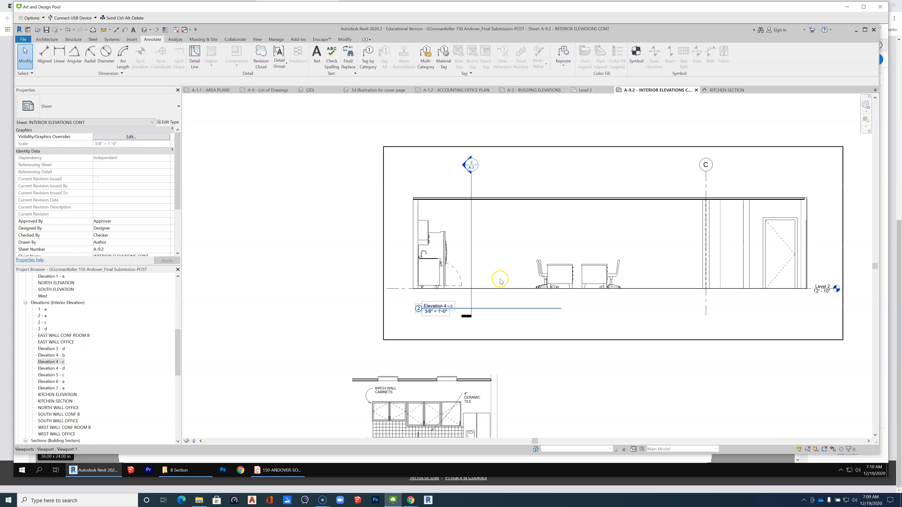
On sheet A-1.2, delete the unplaced Kitchen Section elevation marker below the kitchen, together with its view.
scroll(500, 281, down, 5)
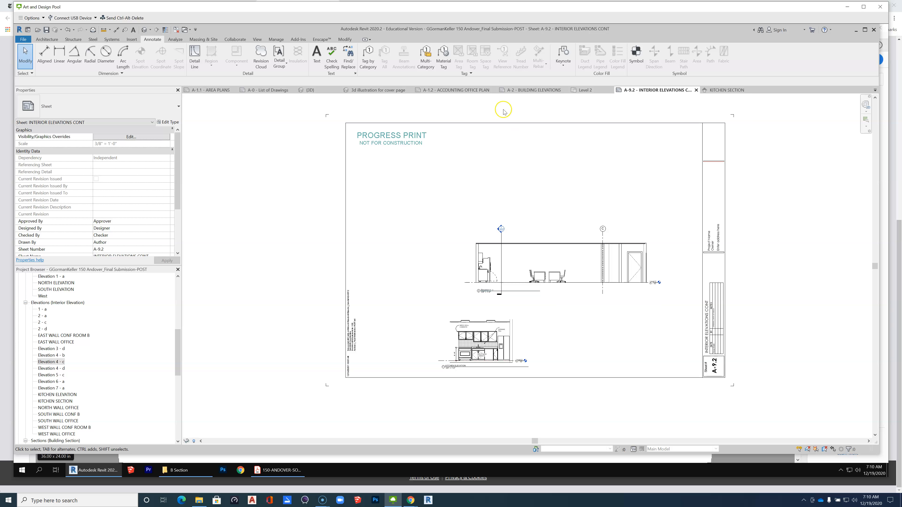
click(466, 91)
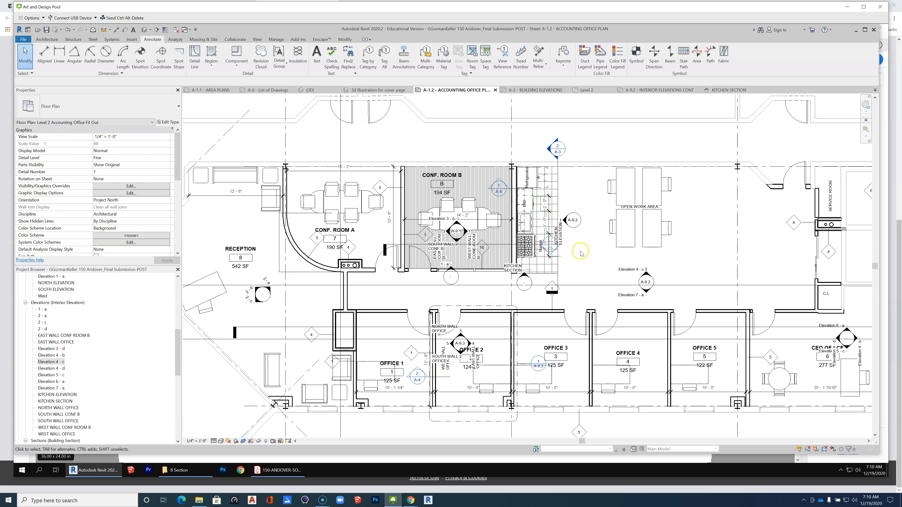
scroll(542, 290, up, 2)
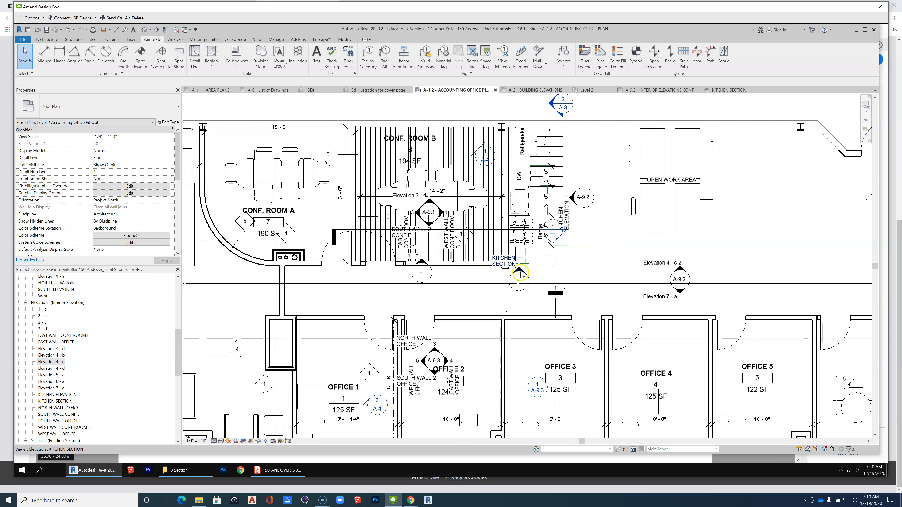
click(529, 279)
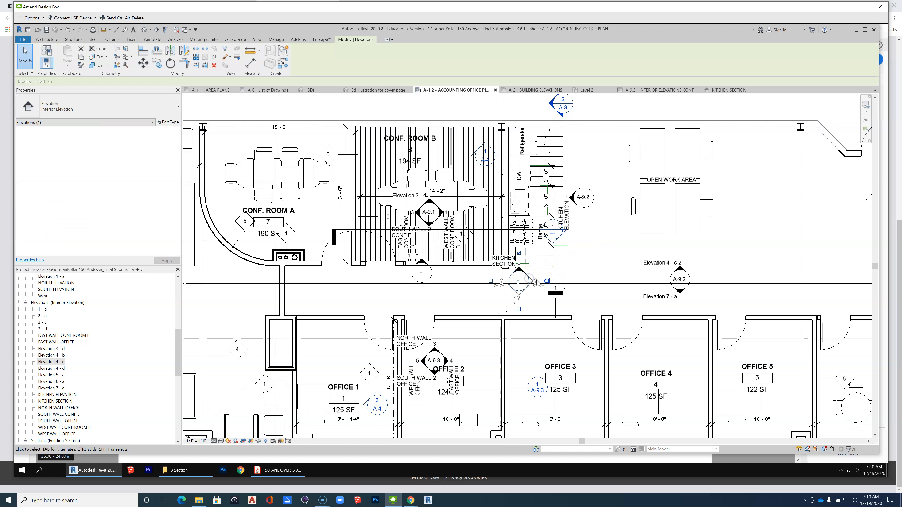
key(Delete)
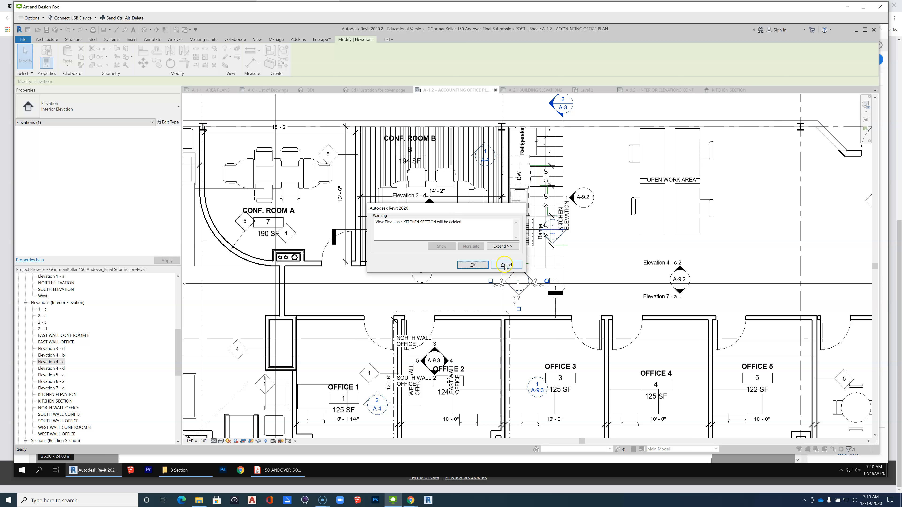
click(469, 265)
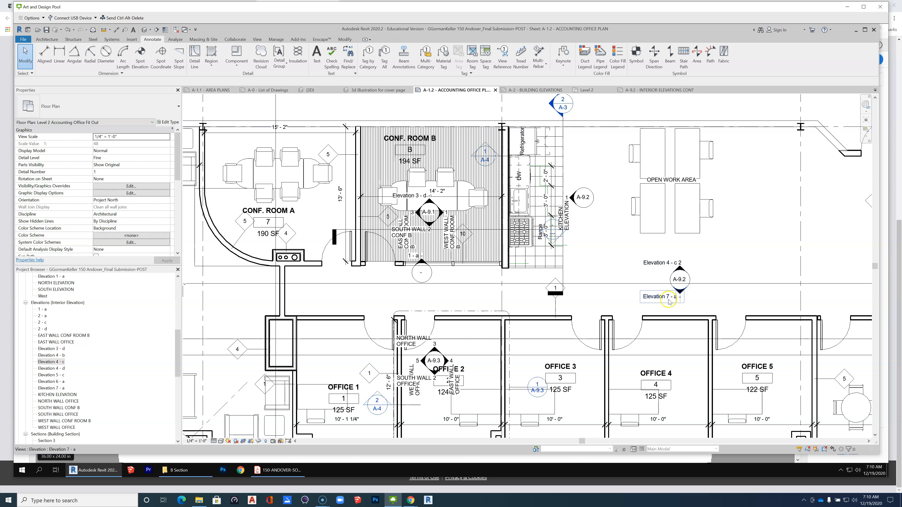
Examine the extent of the Elevation 7-a marker in the open work area and return to sheet A-9.2.
click(681, 294)
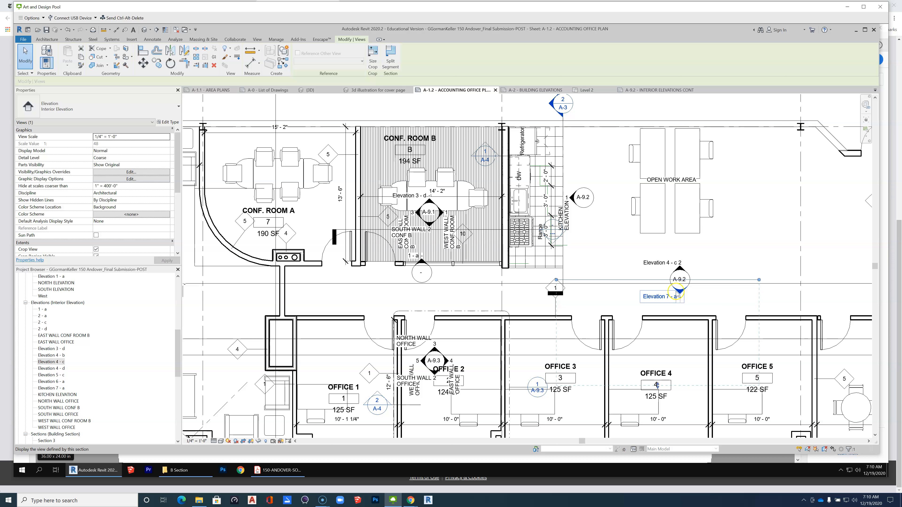
scroll(510, 283, down, 2)
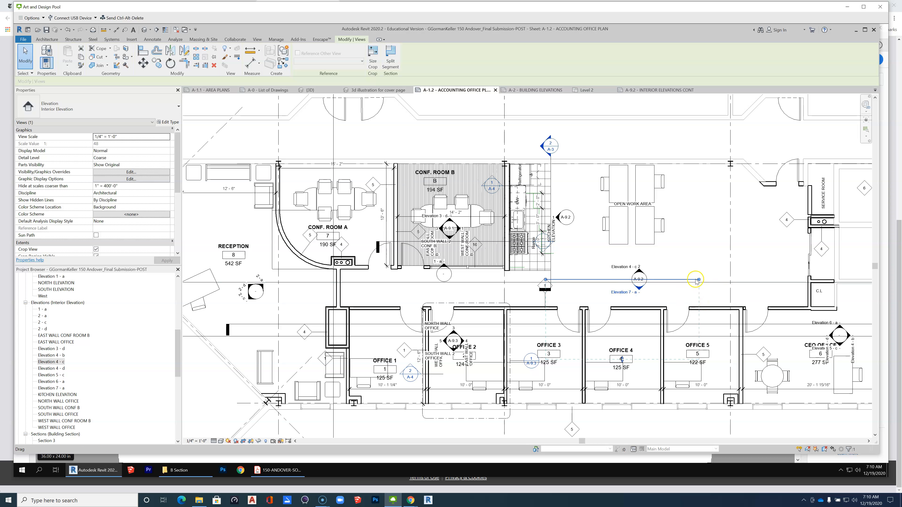
click(653, 90)
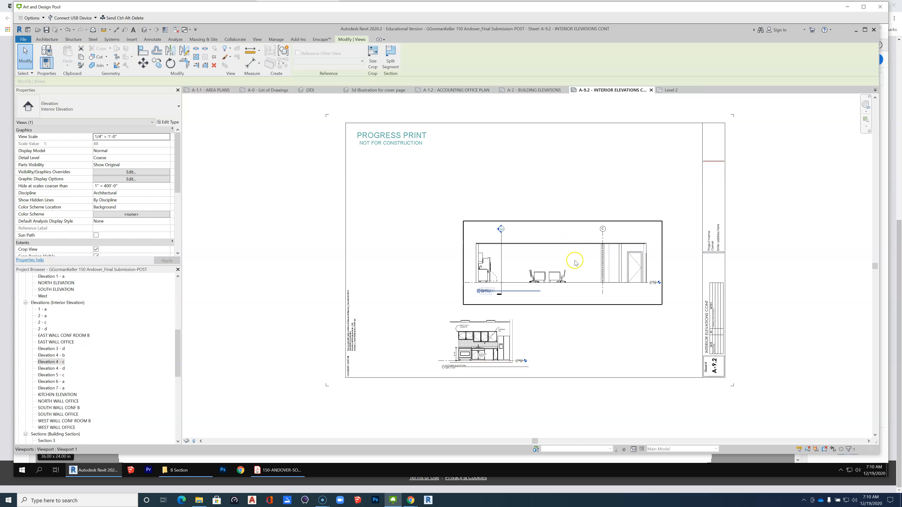
scroll(568, 280, down, 4)
scroll(594, 316, up, 4)
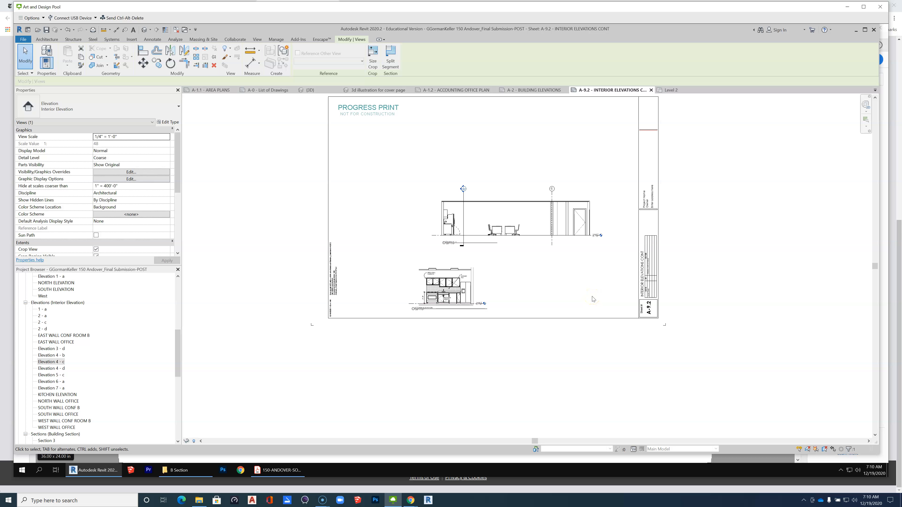
scroll(594, 300, down, 10)
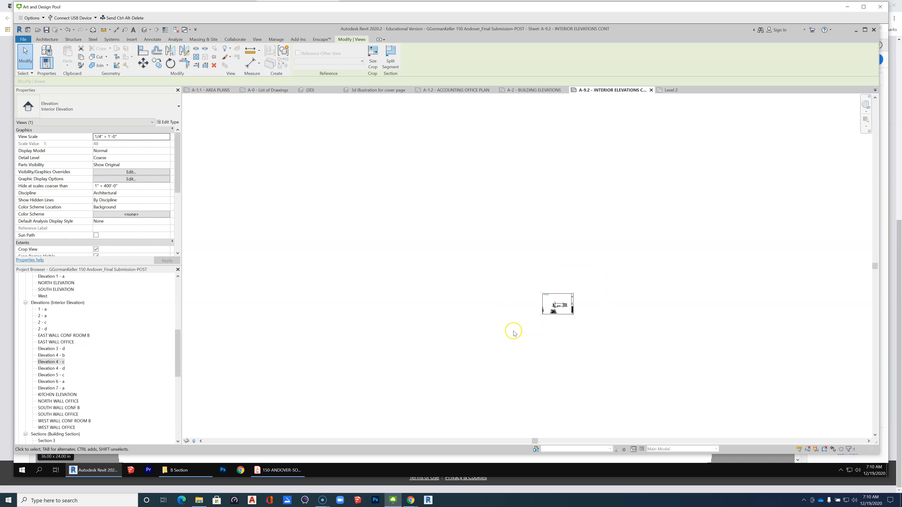
scroll(577, 357, up, 4)
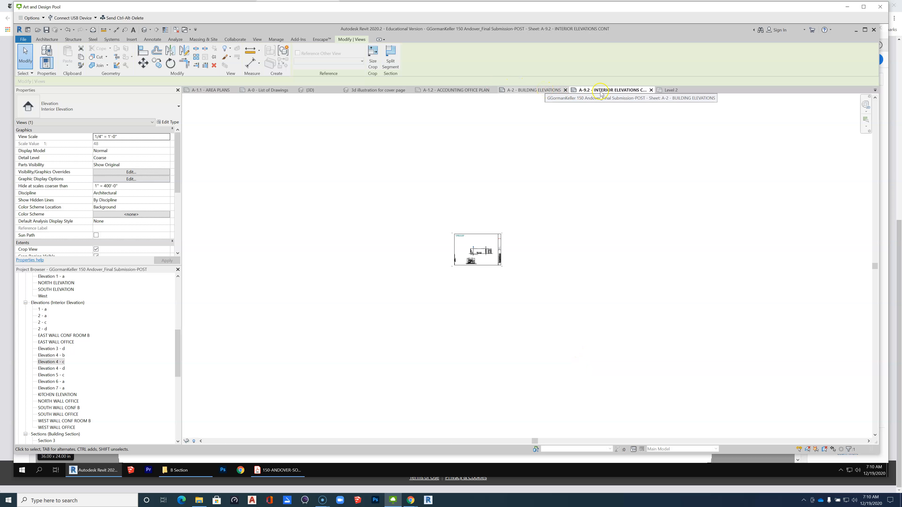
click(671, 90)
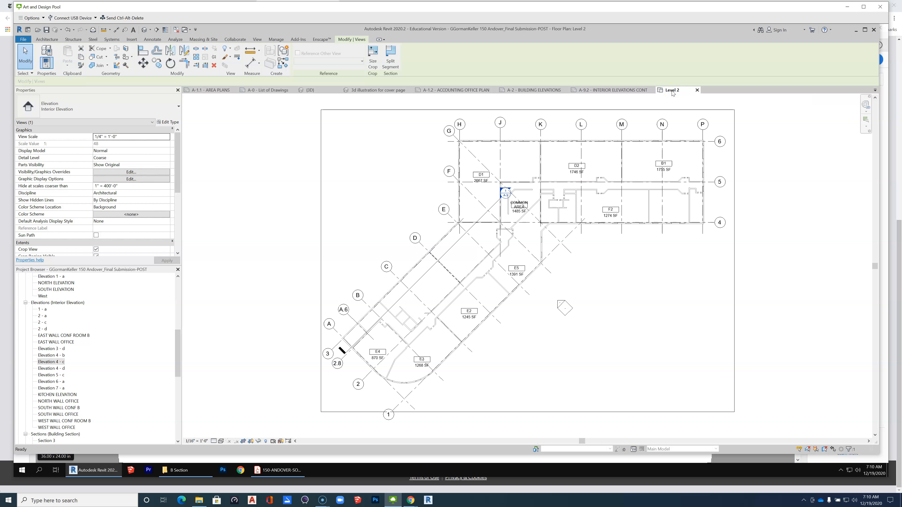
click(611, 90)
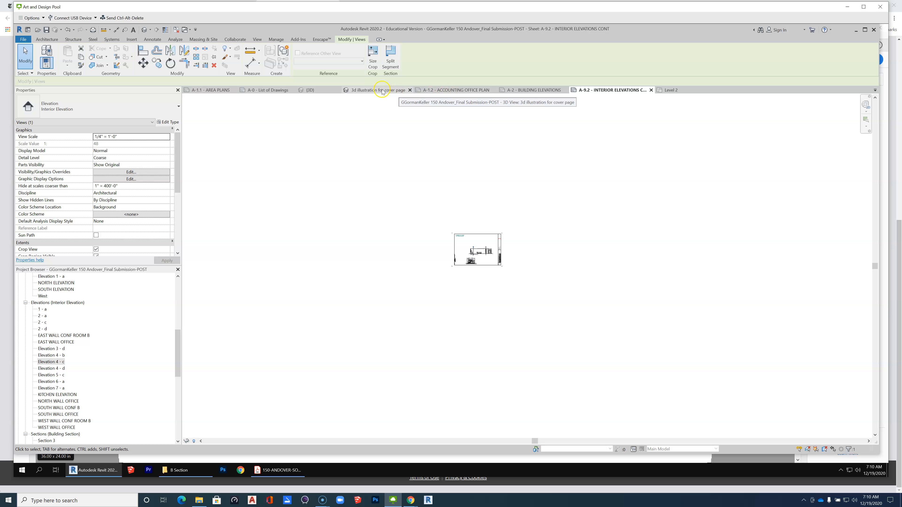
On sheet A-1.2, check whether the Elevation 7-a marker carries a sheet reference, and go back to sheet A-9.2.
click(458, 92)
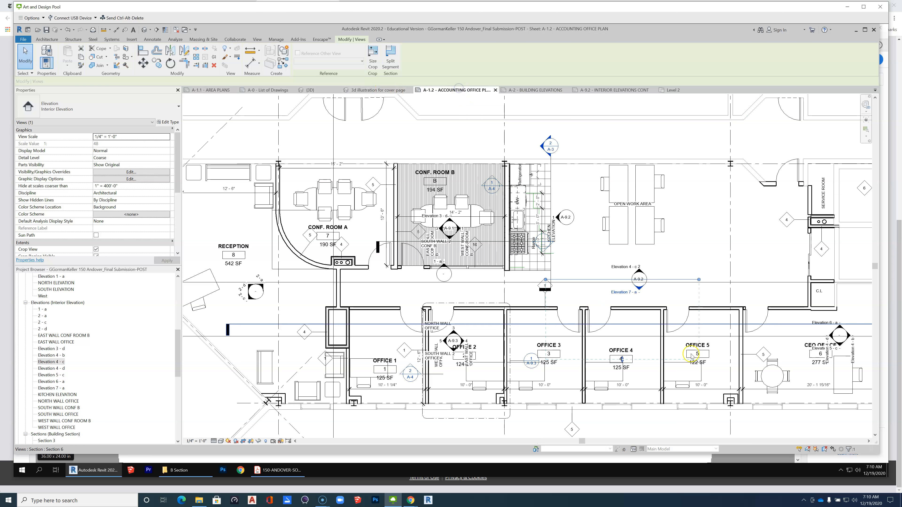
scroll(655, 291, up, 5)
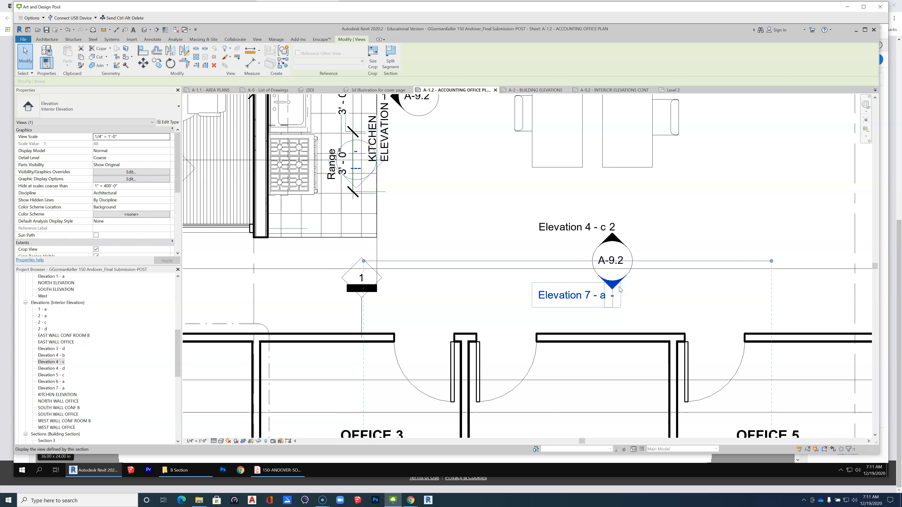
scroll(619, 290, down, 6)
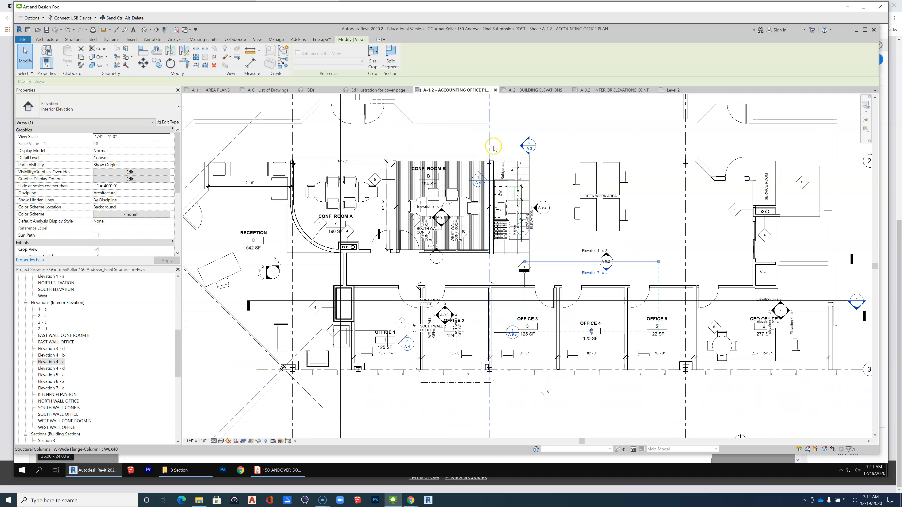
click(615, 91)
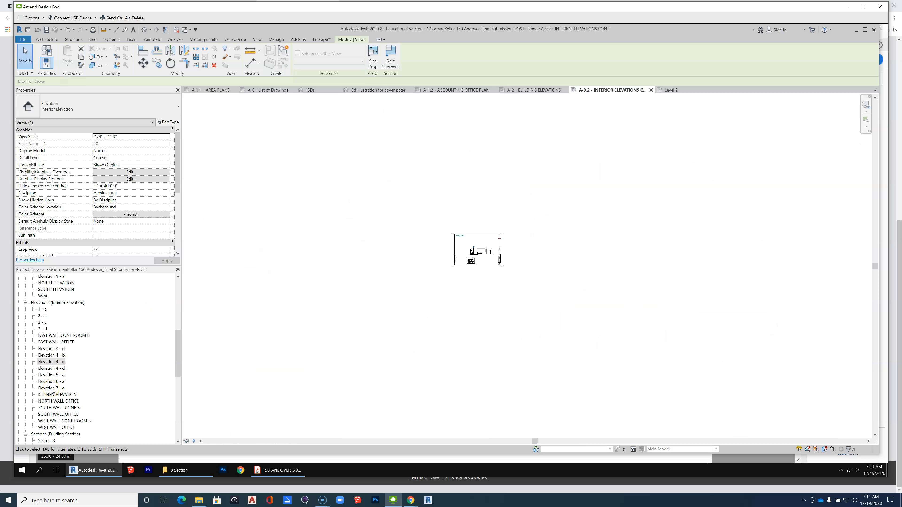
Place the Elevation 7-a view on sheet A-9.2 above the Elevation 4-c viewport.
scroll(412, 245, up, 6)
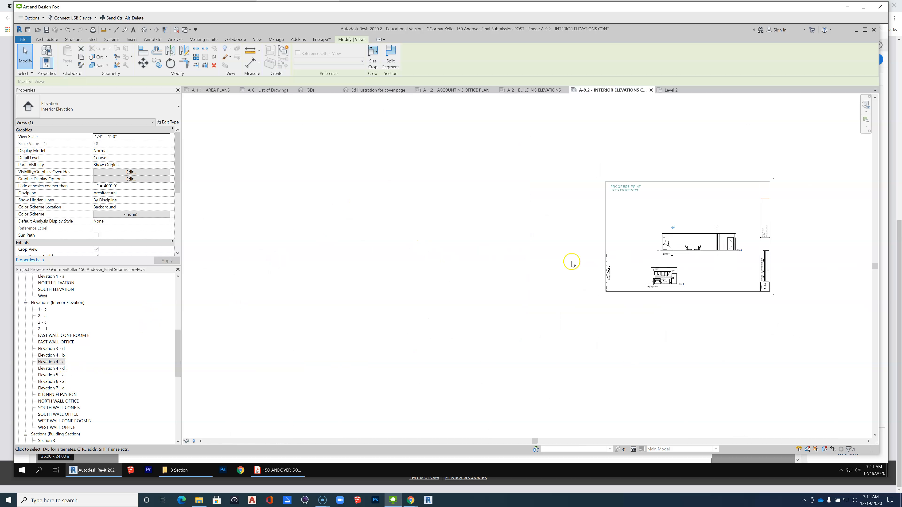
click(48, 389)
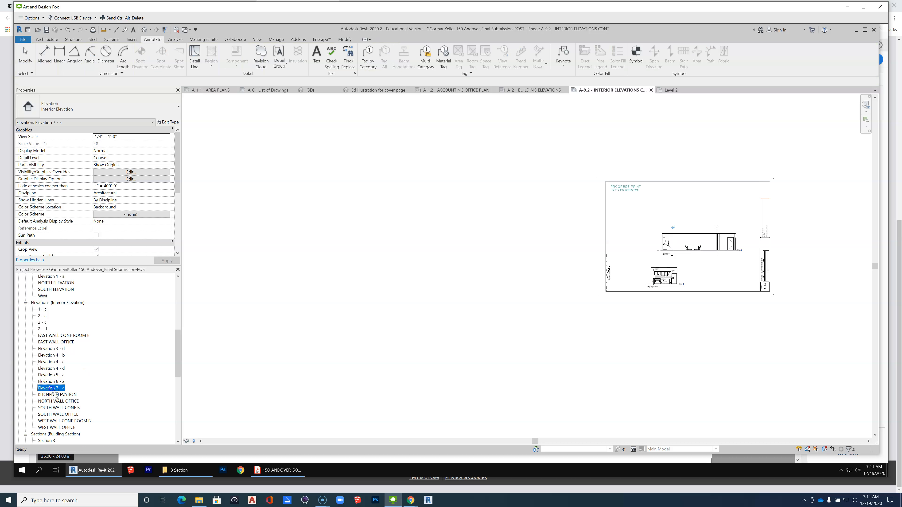
click(697, 214)
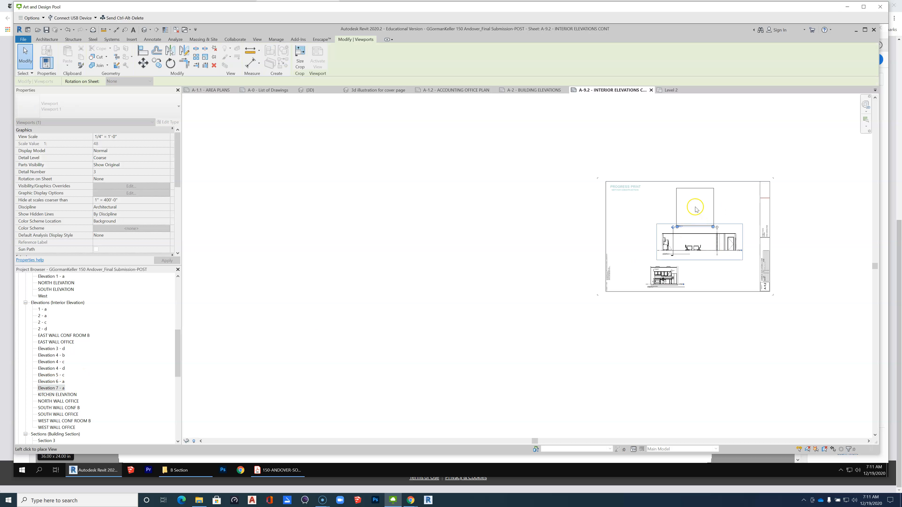
scroll(701, 210, up, 4)
click(561, 217)
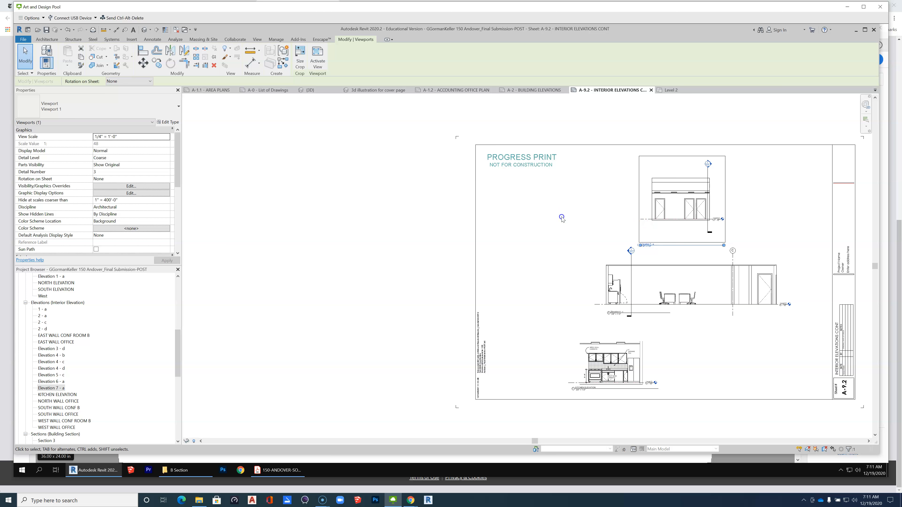
click(669, 192)
On sheet A-1.2, extend the east end of Elevation 7-a's extent line to the closet wall past the open work area.
click(452, 91)
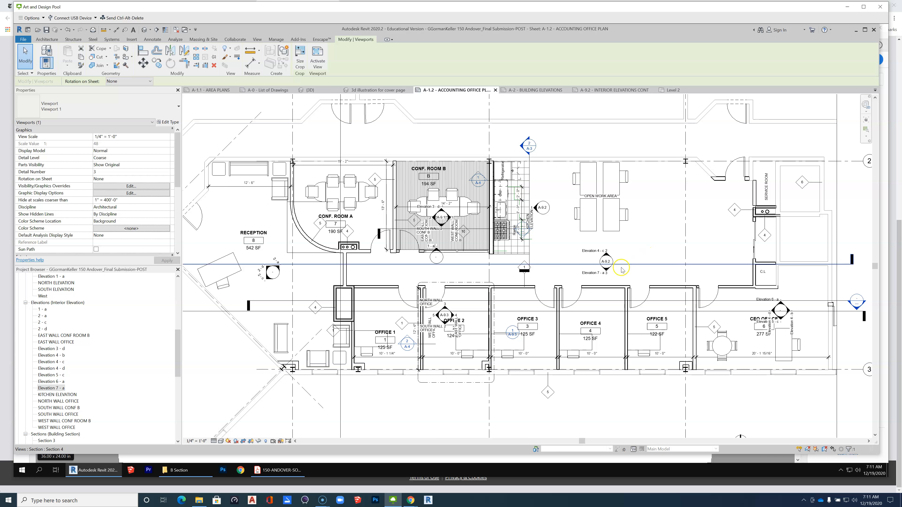
click(607, 270)
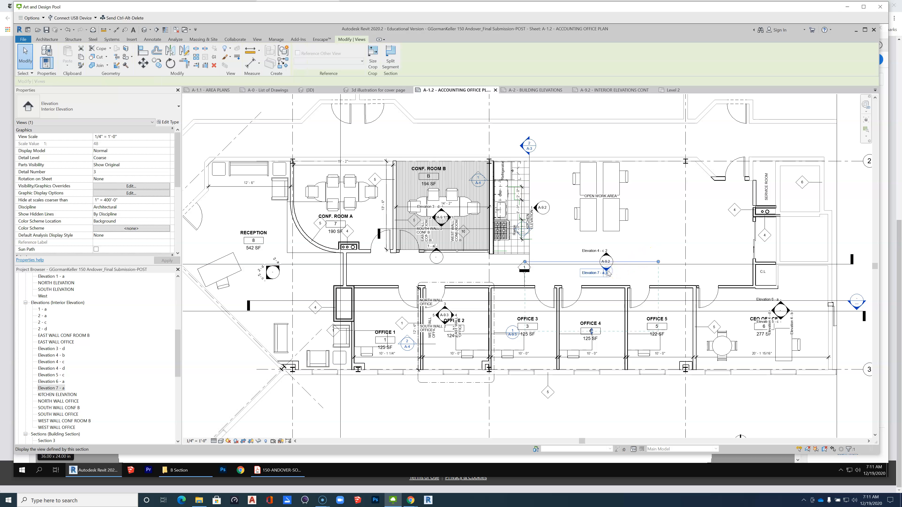
drag(657, 262, 757, 262)
scroll(747, 266, up, 4)
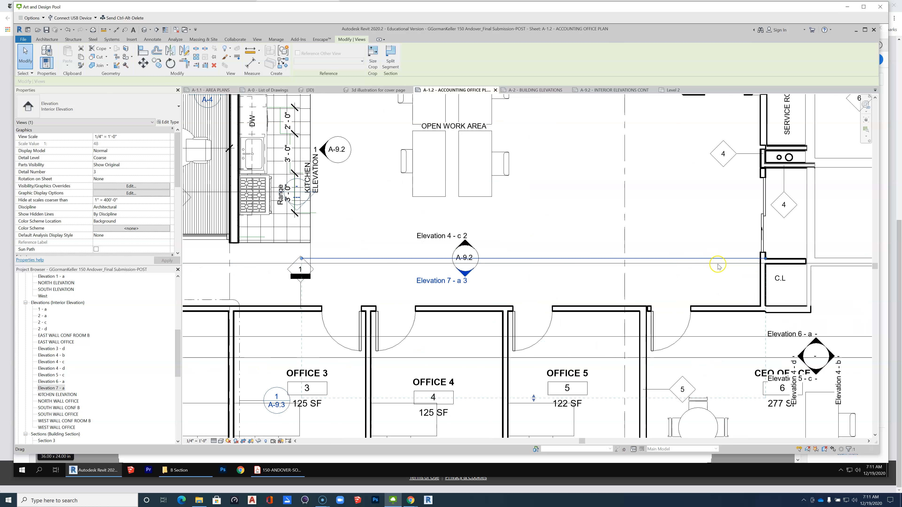
scroll(718, 266, down, 5)
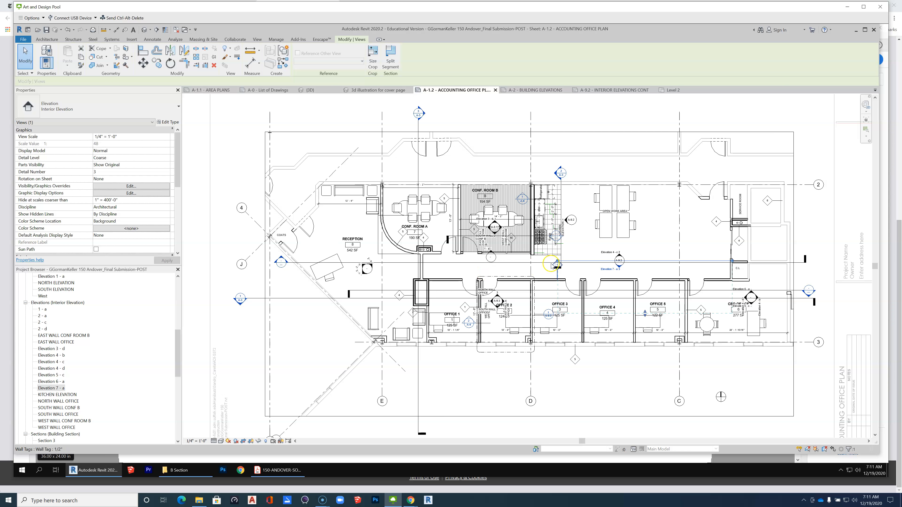
Extend the west end of Elevation 7-a's extent line to the wall between Conf. Room B and the kitchen.
drag(558, 261, 530, 260)
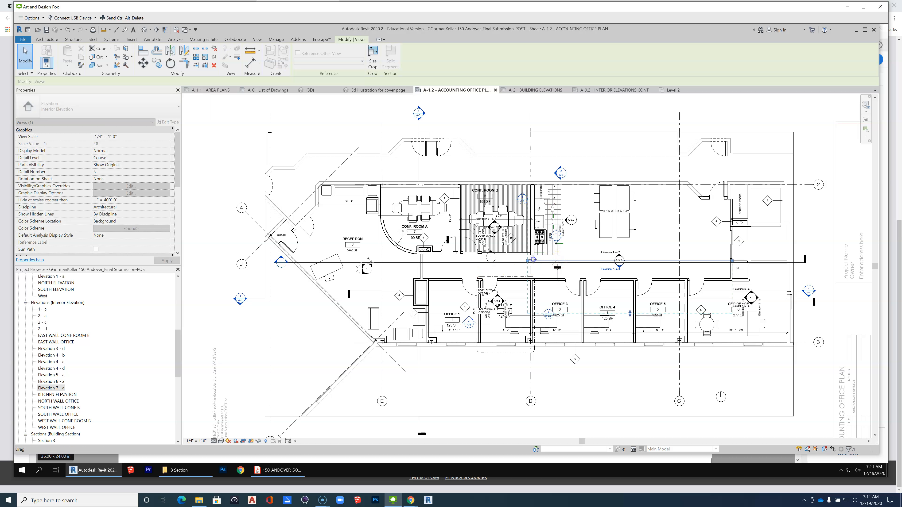
scroll(533, 259, up, 4)
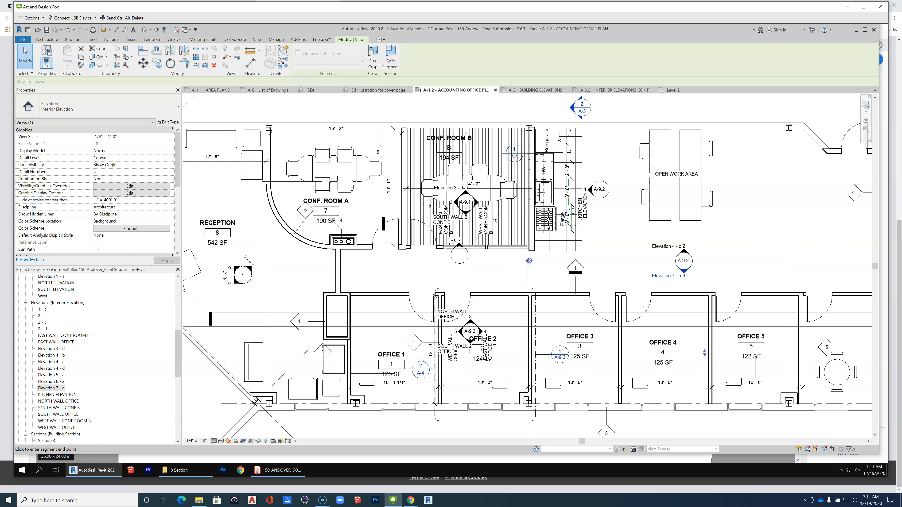
drag(529, 261, 523, 261)
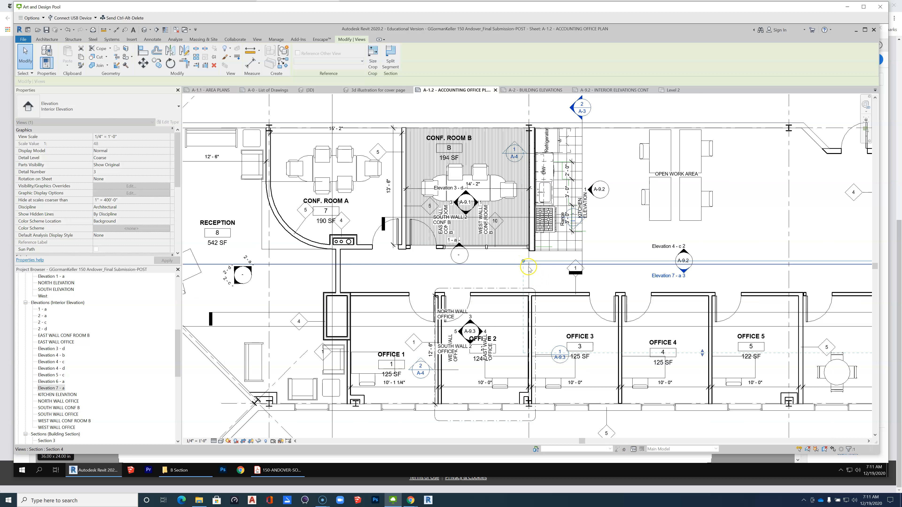
scroll(523, 261, up, 3)
drag(531, 255, 532, 257)
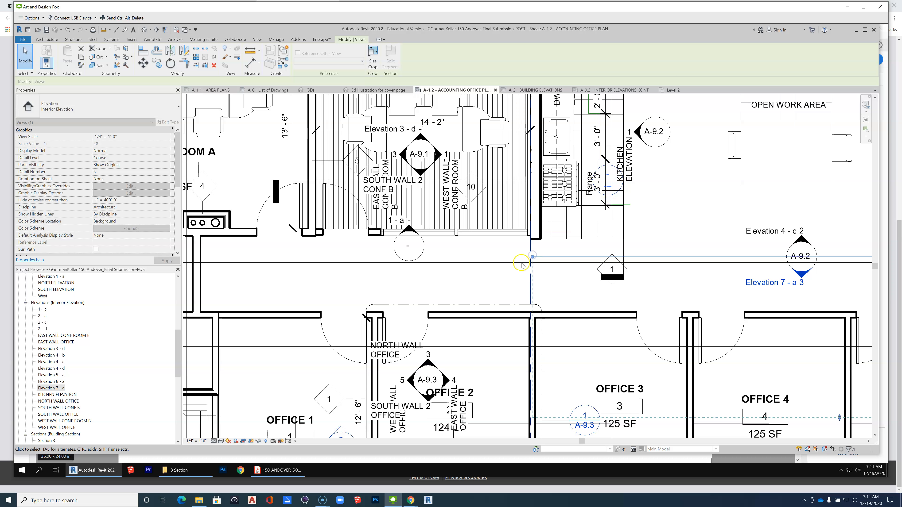
scroll(388, 257, down, 3)
scroll(388, 258, down, 1)
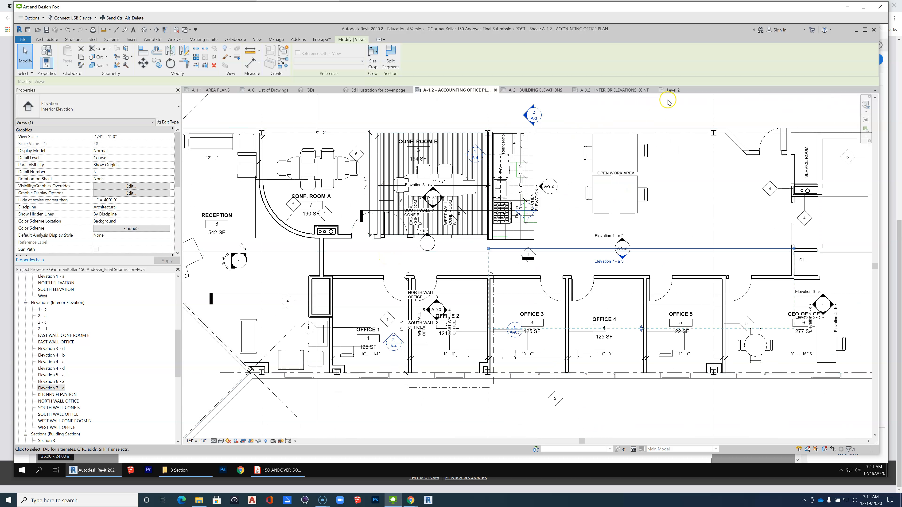
Activate the Elevation 7-a viewport on sheet A-9.2 and lower its crop region's top edge to just above the ceiling.
click(617, 90)
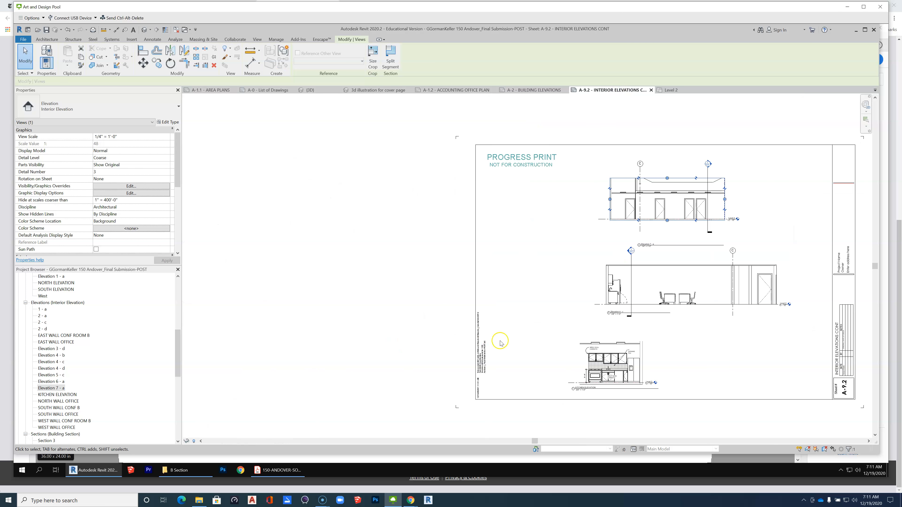
scroll(694, 359, up, 1)
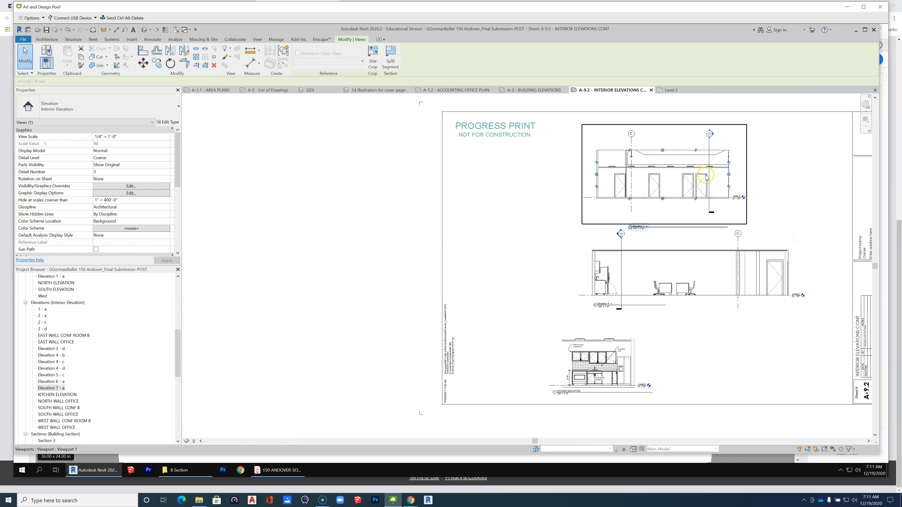
scroll(706, 178, up, 2)
click(671, 169)
right_click(671, 169)
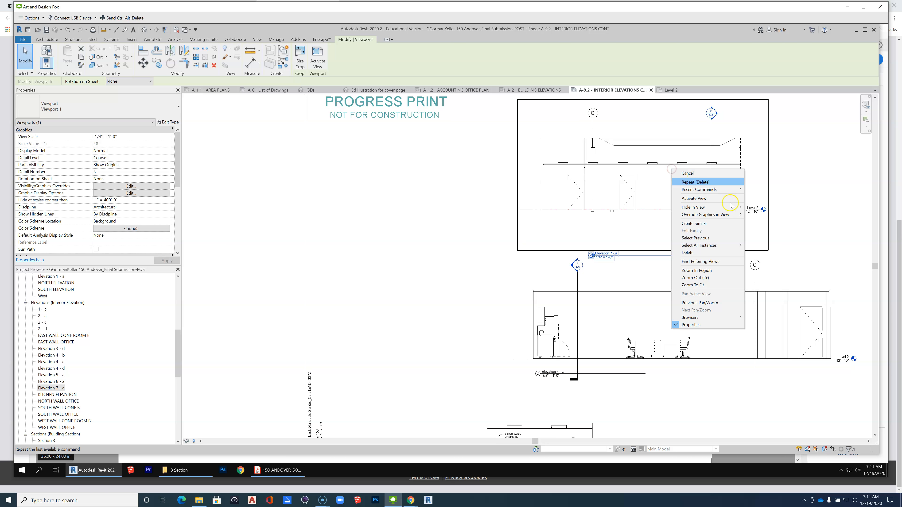
click(716, 202)
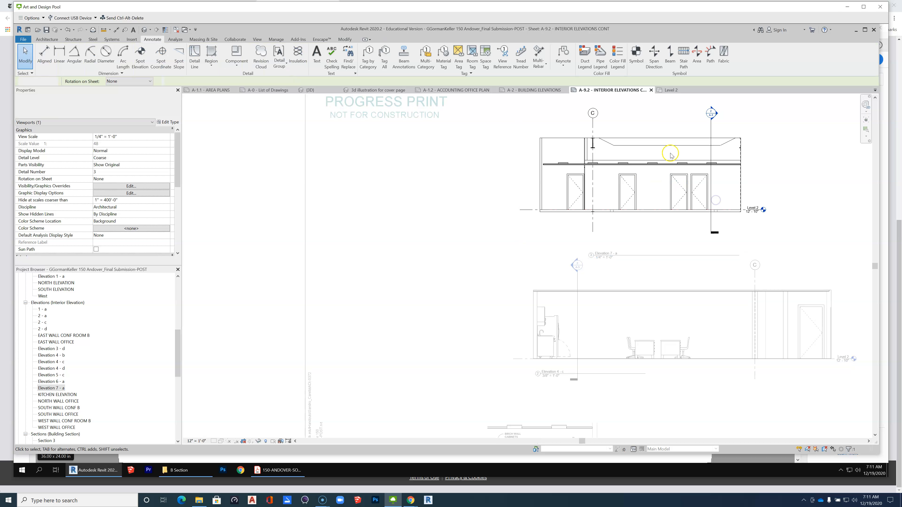
drag(640, 138, 639, 163)
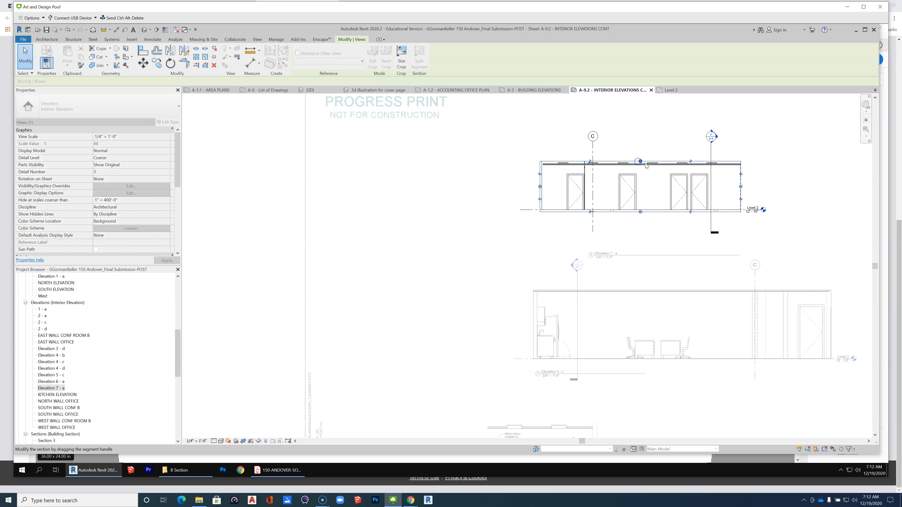
Edit Elevation 7-a's crop profile, lowering the top edge to the ceiling line and raising the bottom edge closer to the floor line.
scroll(643, 172, up, 4)
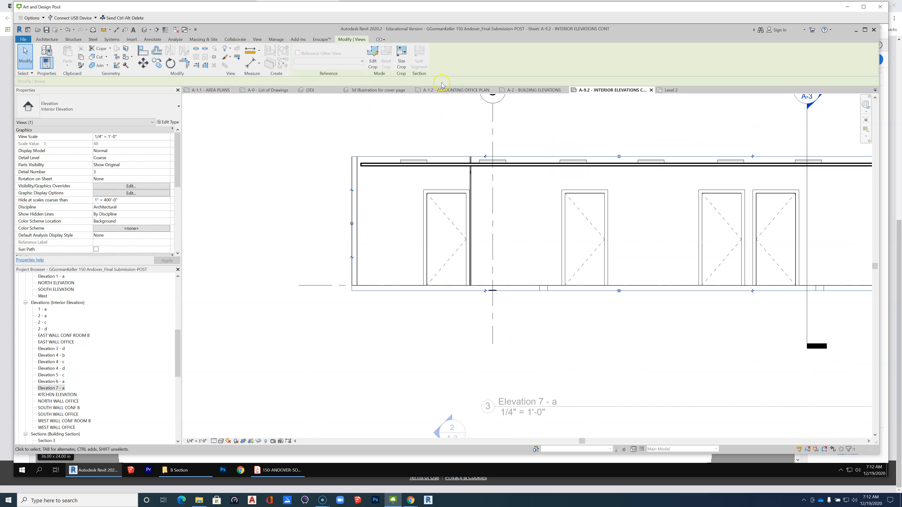
click(374, 56)
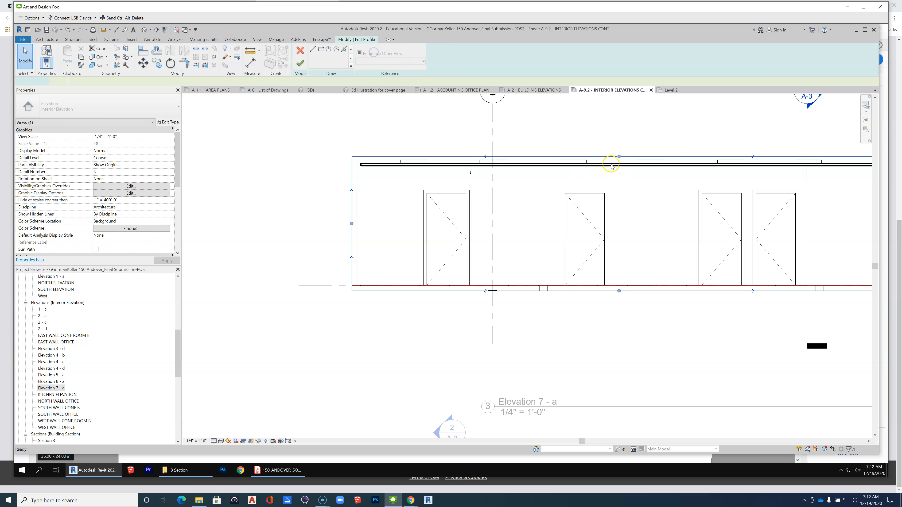
mouse_move(594, 157)
mouse_down()
mouse_move(583, 193)
mouse_move(590, 165)
mouse_up()
scroll(458, 203, down, 2)
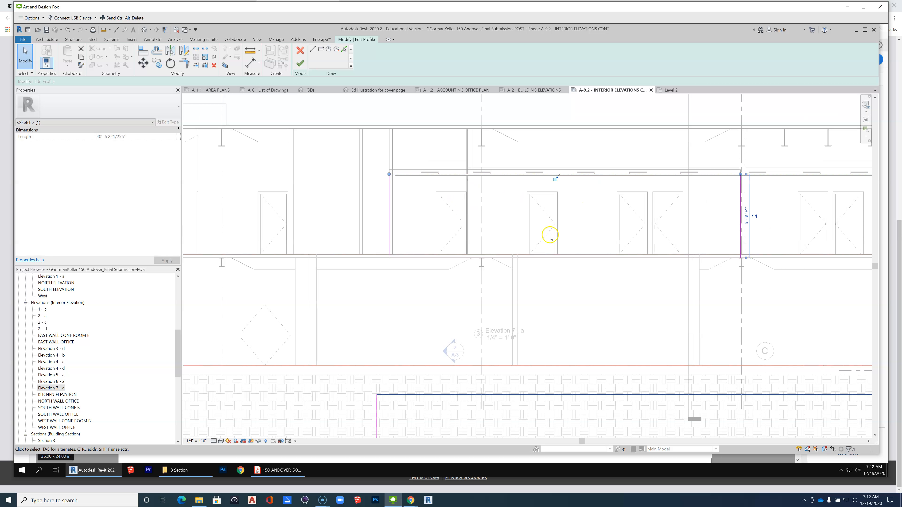
scroll(692, 262, up, 3)
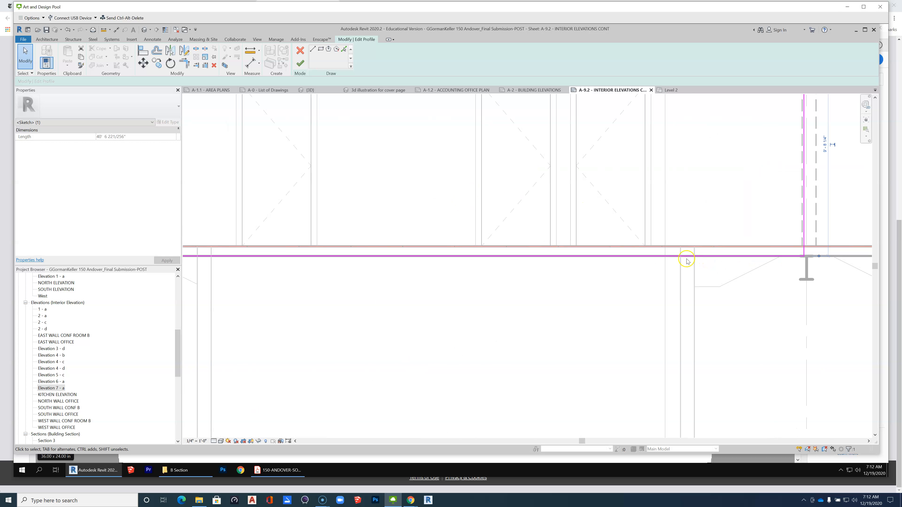
drag(684, 256, 686, 251)
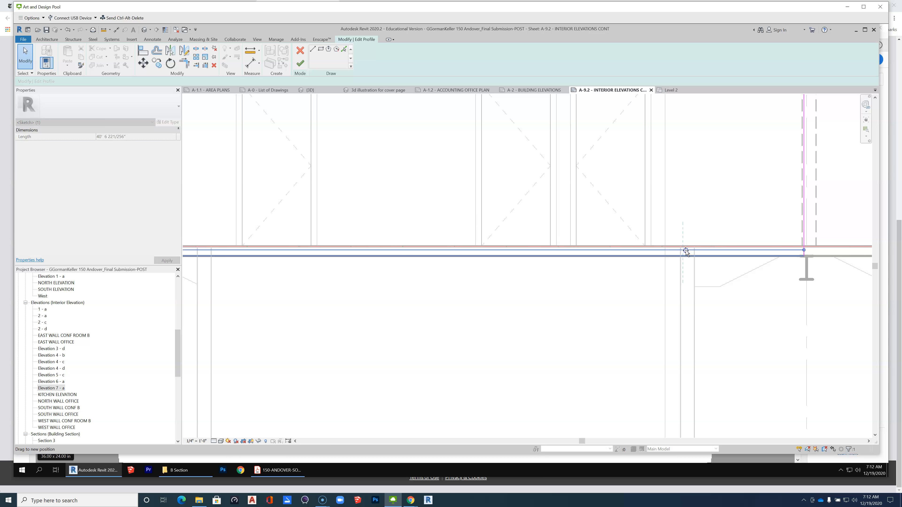
click(663, 347)
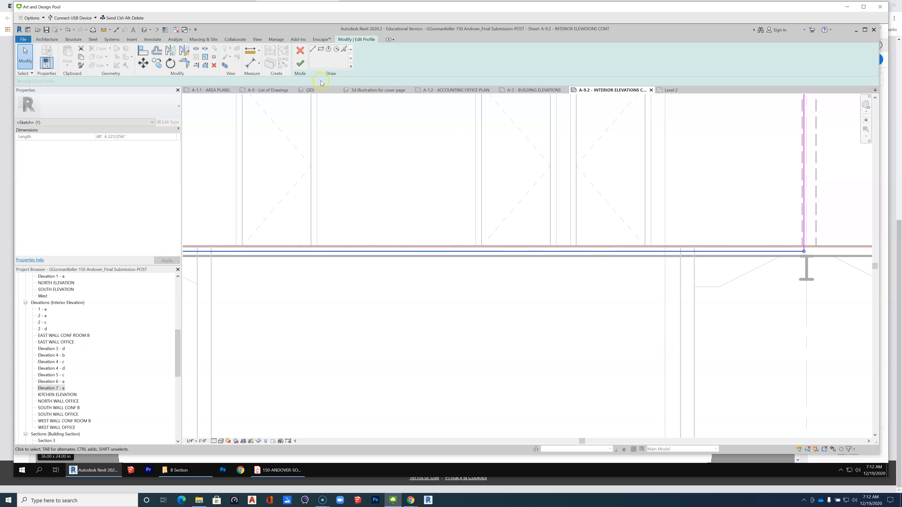
click(306, 68)
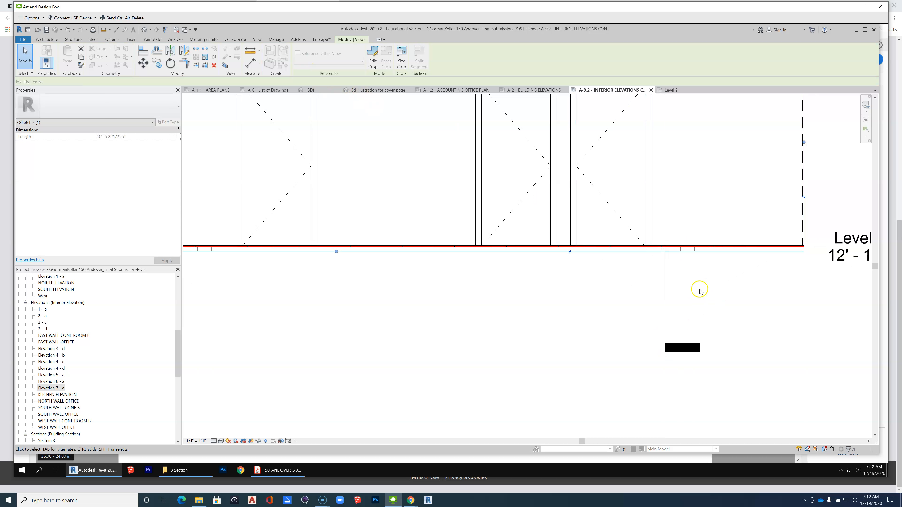
Deactivate the Elevation 7-a view to return to editing the sheet.
scroll(673, 293, down, 6)
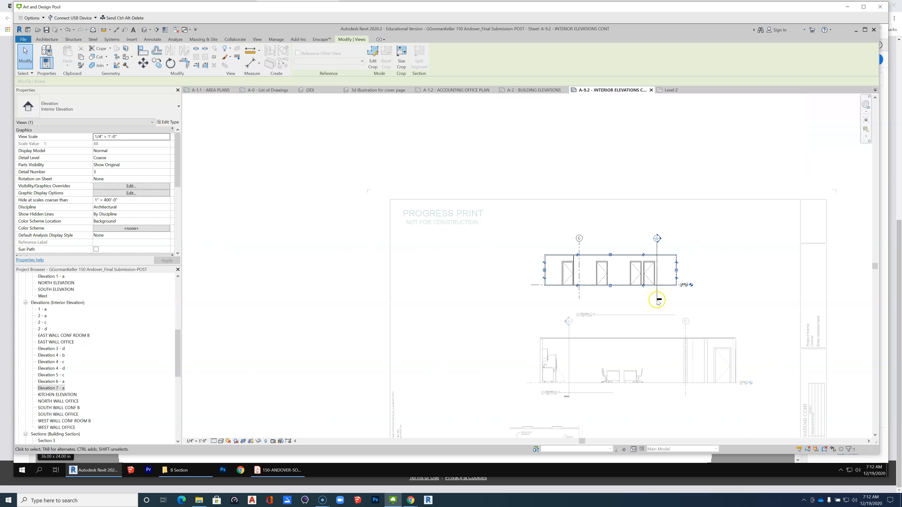
click(723, 299)
right_click(723, 299)
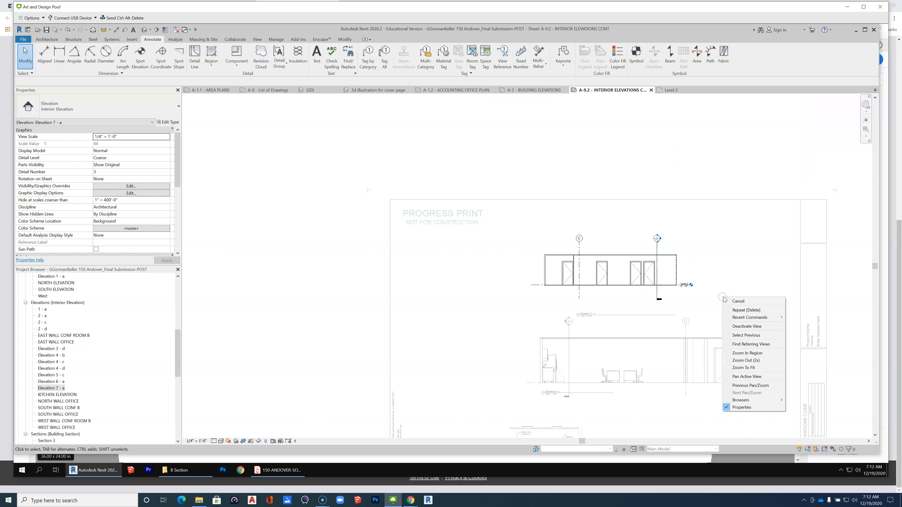
click(749, 326)
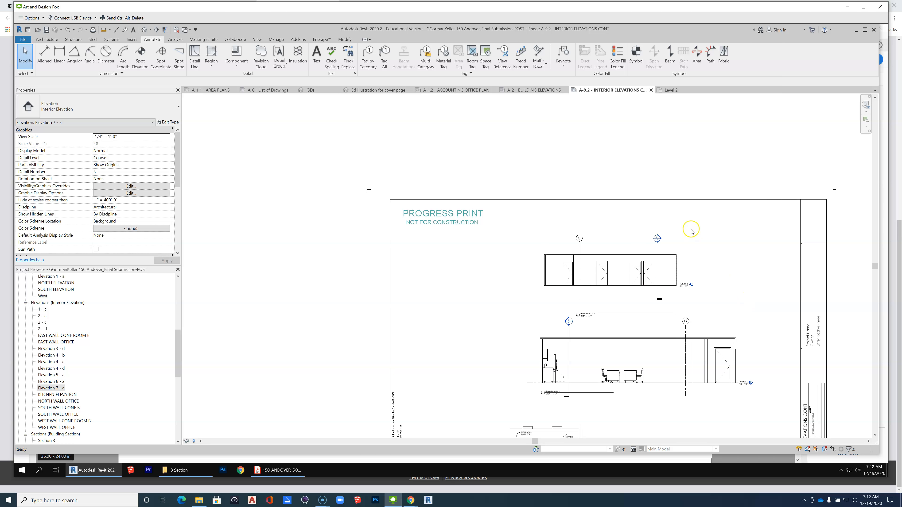
Move the Elevation 7-a viewport below Elevation 4-c, beside the kitchen elevation near the title block.
scroll(696, 239, down, 3)
scroll(617, 353, up, 2)
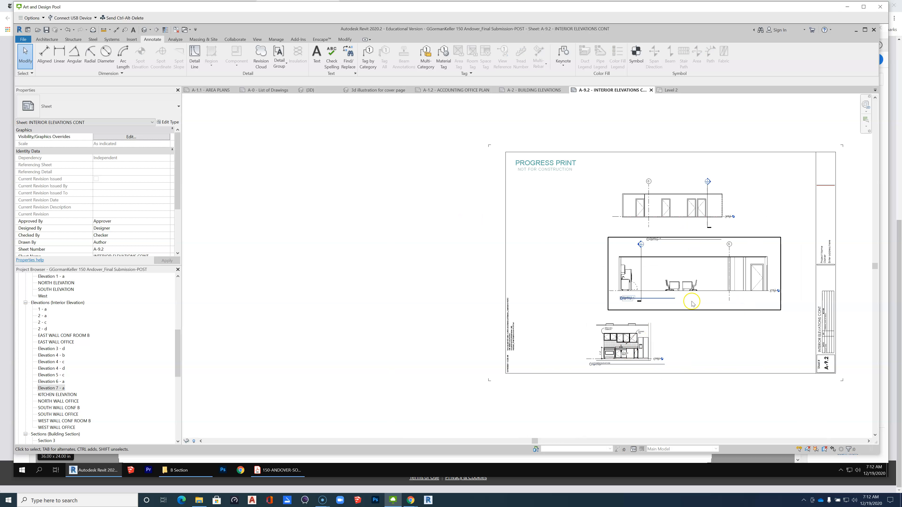
drag(691, 202, 754, 329)
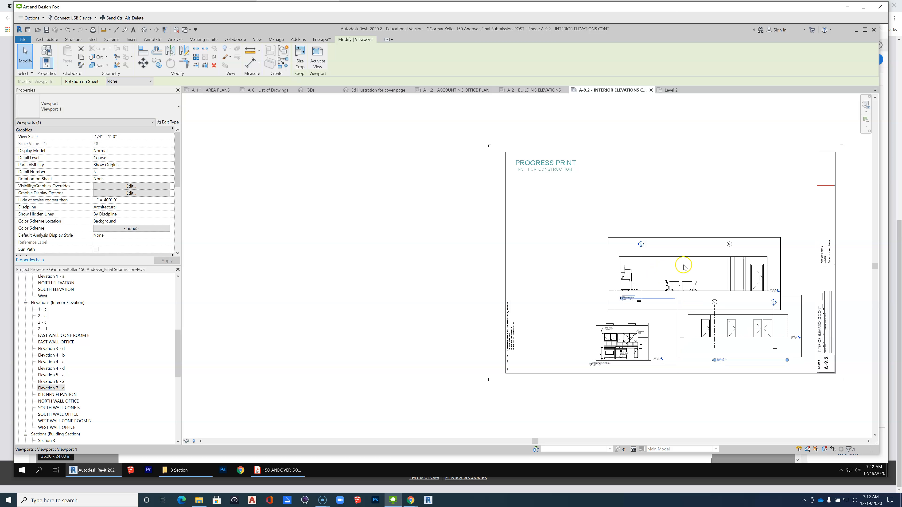
Move Elevation 4-c to the upper sheet and Elevation 7-a above the kitchen elevation, setting Elevation 7-a's view scale to 3/8" = 1'-0".
drag(684, 262, 695, 184)
drag(718, 317, 677, 290)
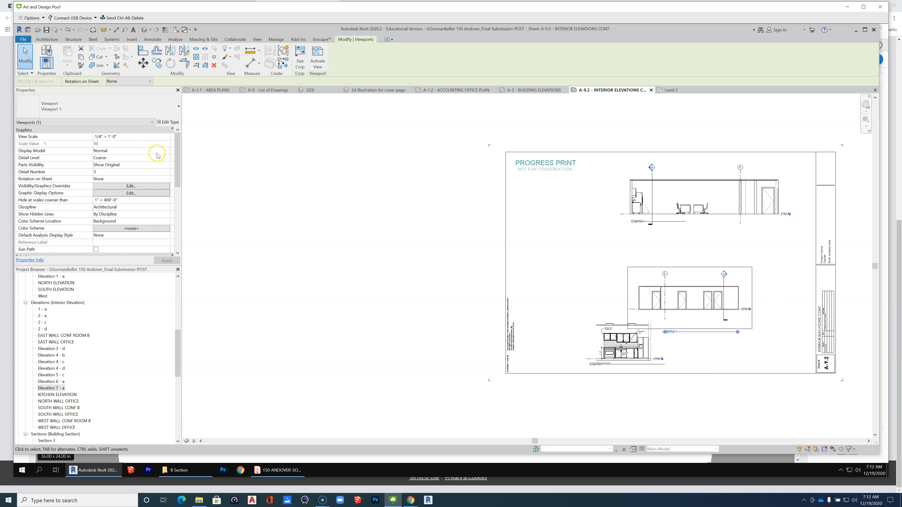
click(167, 137)
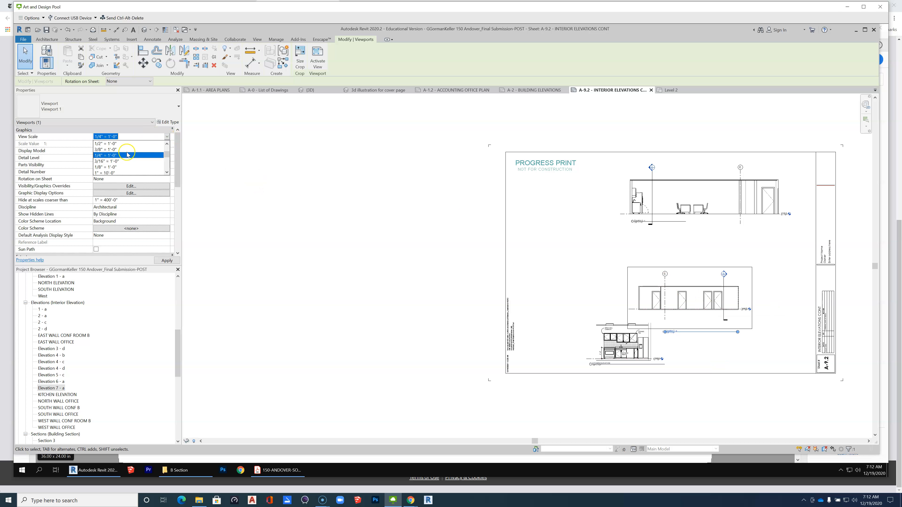
click(117, 149)
click(369, 297)
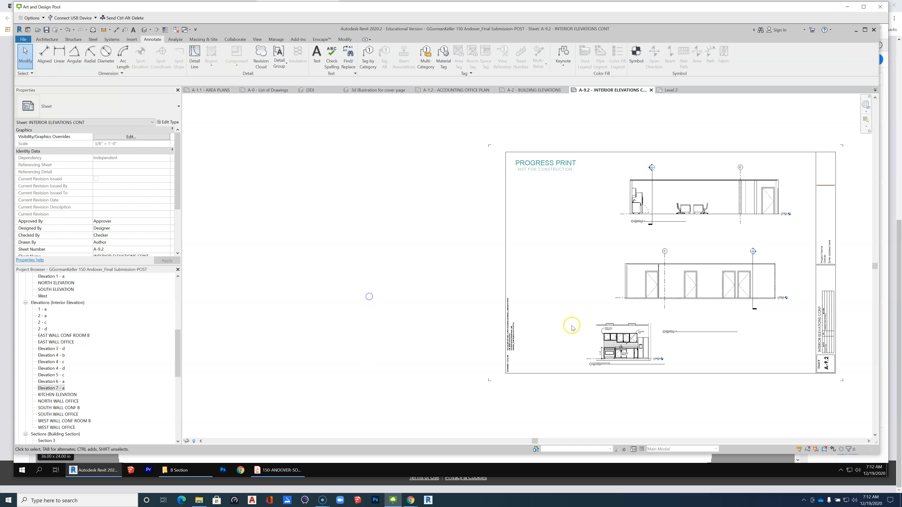
Check the A-9.2 layout in the reference PDF in Acrobat, return to Revit and move Elevations 7-a and 4-c farther apart vertically.
scroll(645, 255, up, 2)
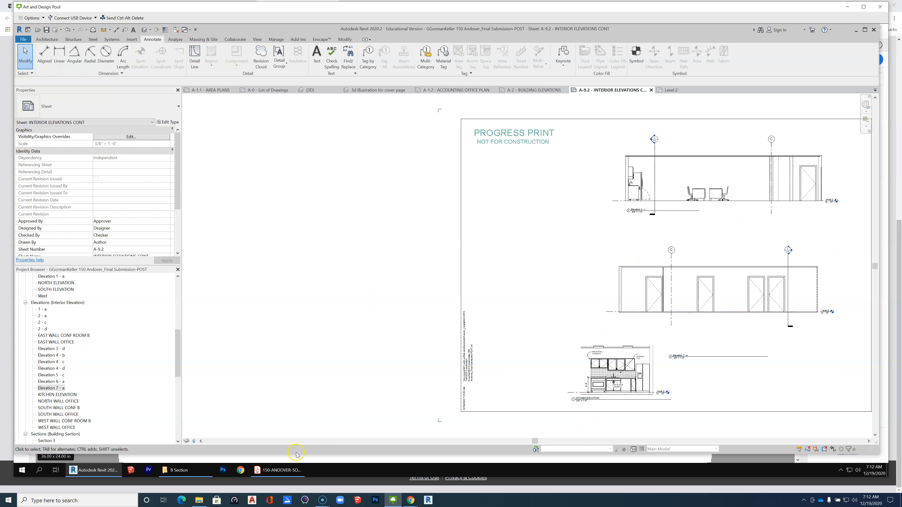
click(267, 470)
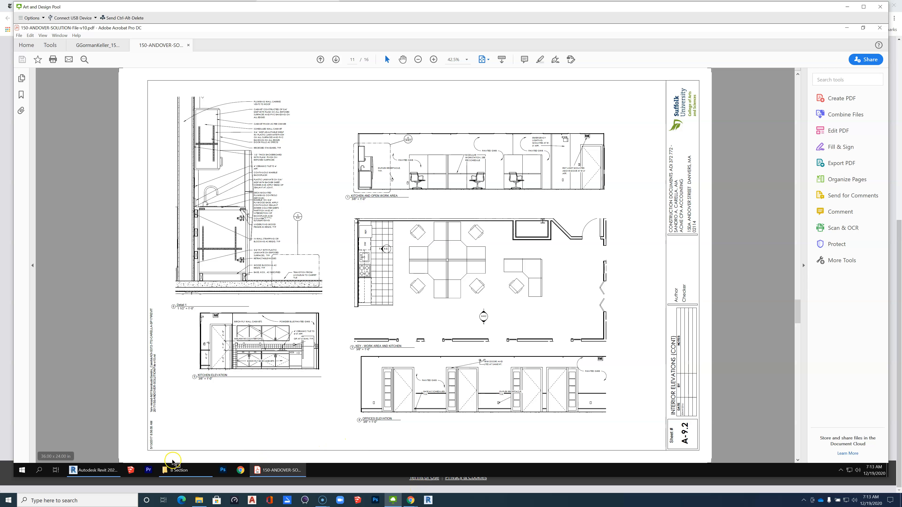
click(81, 470)
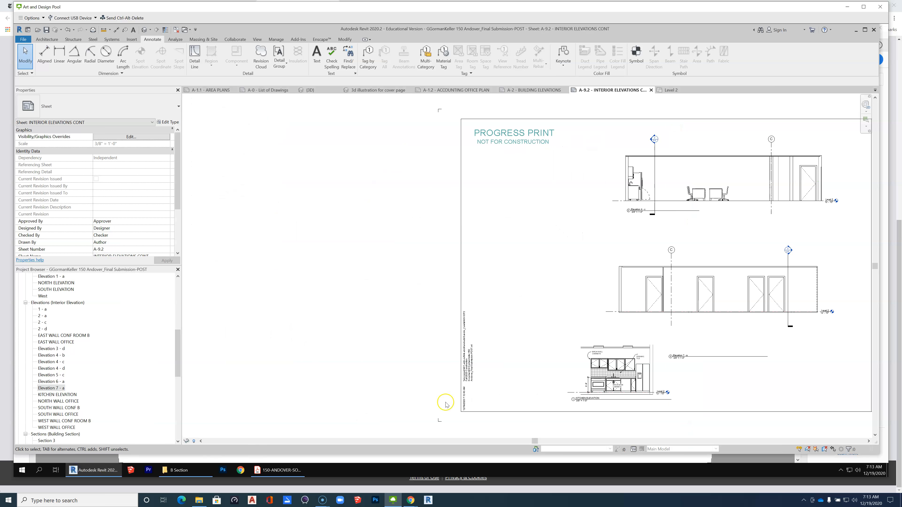
scroll(533, 331, down, 2)
click(644, 320)
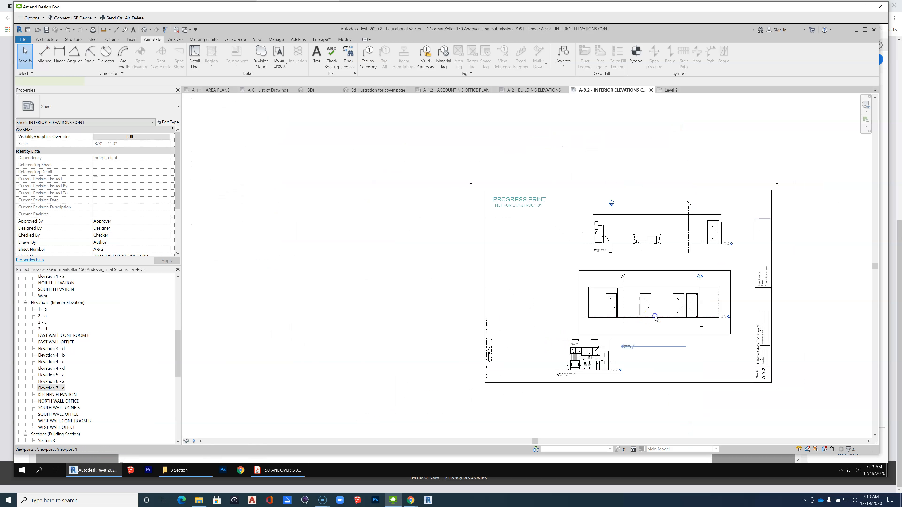
drag(655, 317, 659, 331)
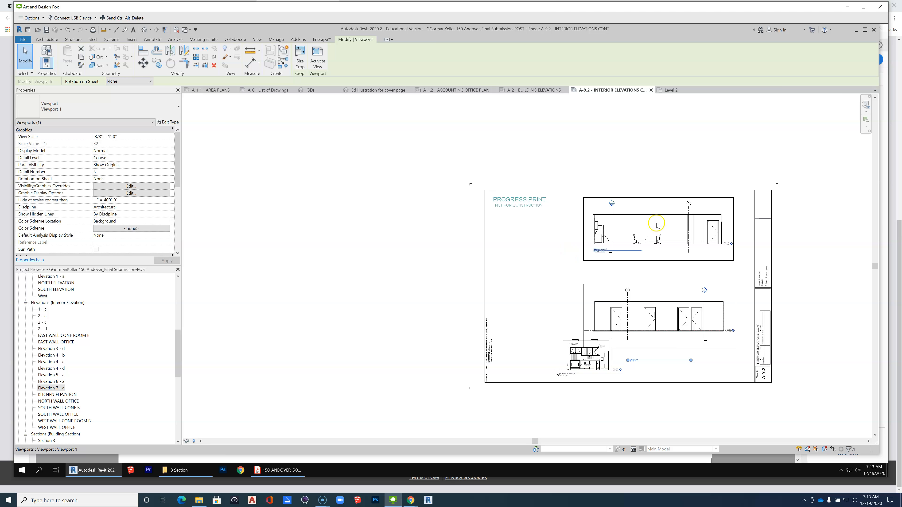
drag(657, 226, 653, 212)
click(537, 263)
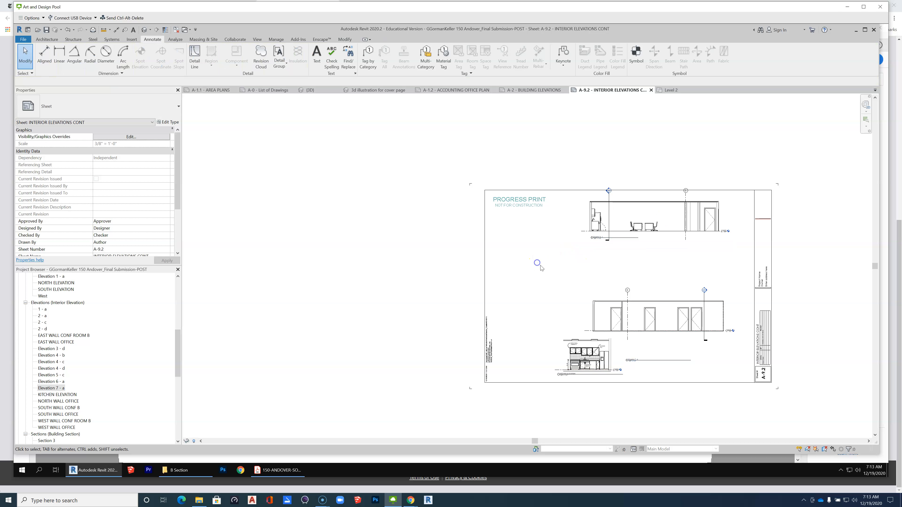
Duplicate the floor plan view Key Plan - Conf Room b and dismiss the save reminder without saving.
drag(179, 356, 178, 277)
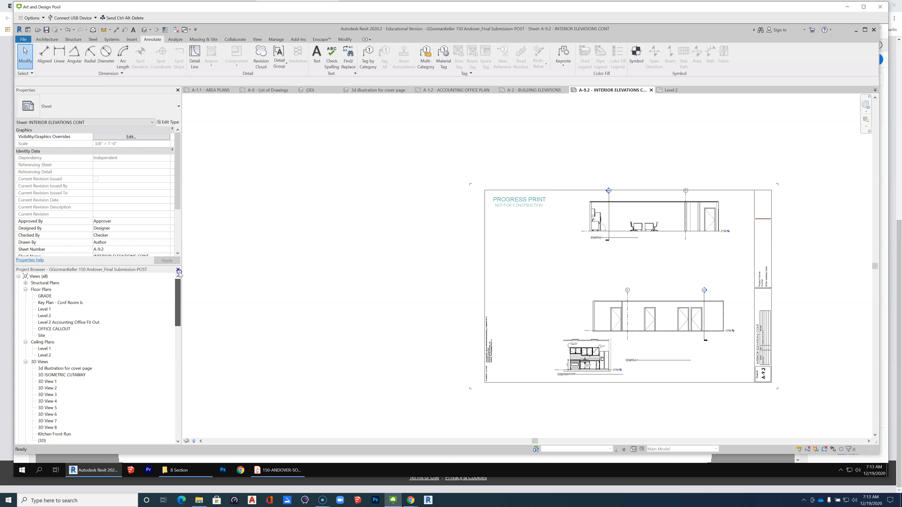
click(82, 323)
click(71, 302)
right_click(70, 305)
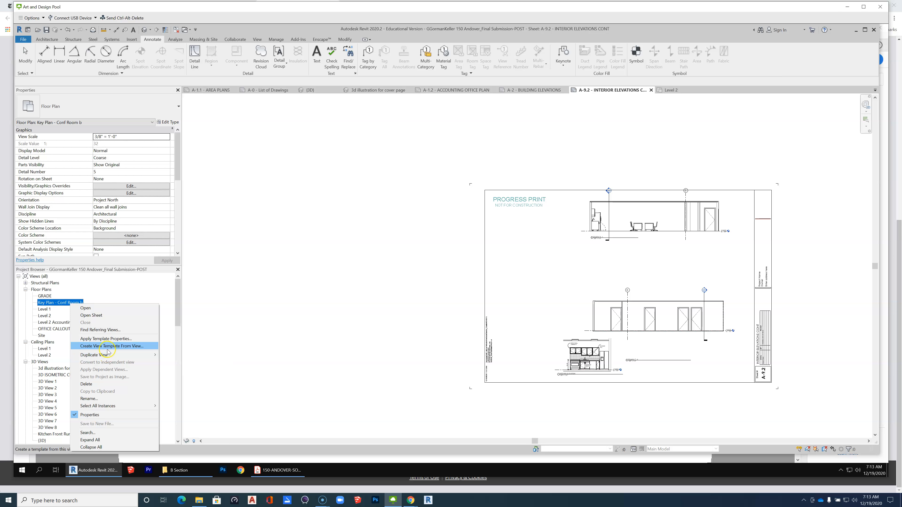
mouse_move(110, 359)
click(179, 355)
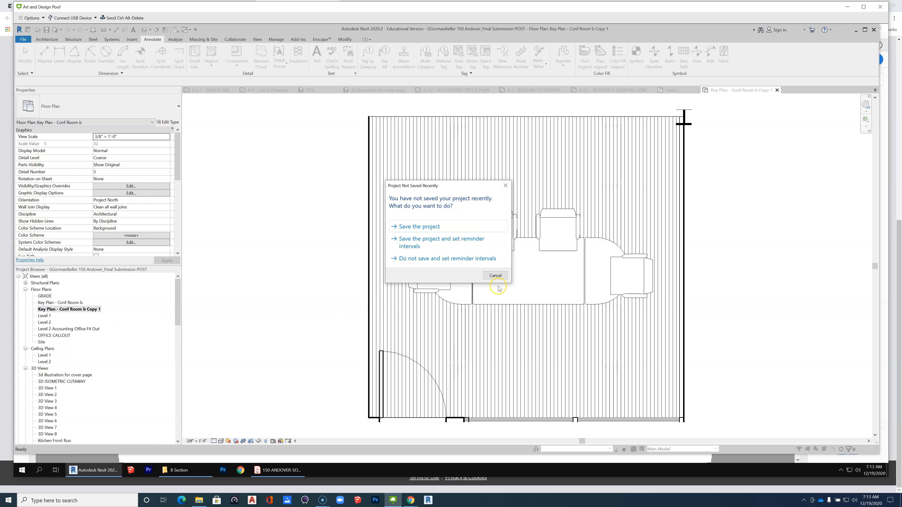
click(496, 276)
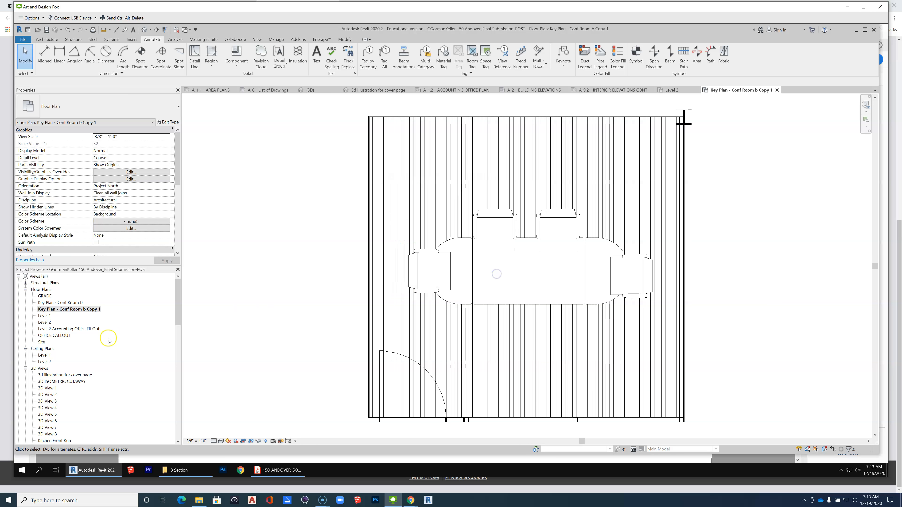
Rename the duplicated floor plan view as Key Plan - work area and kitchen.
right_click(85, 310)
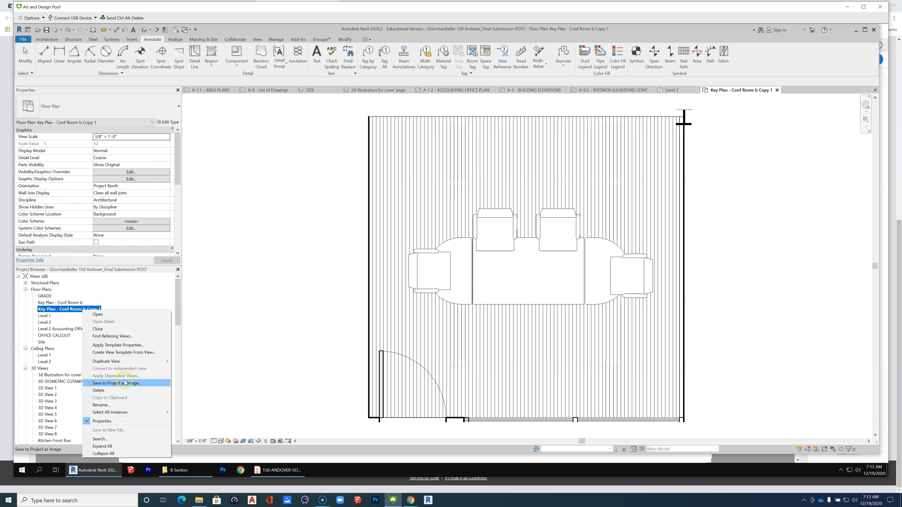
click(122, 405)
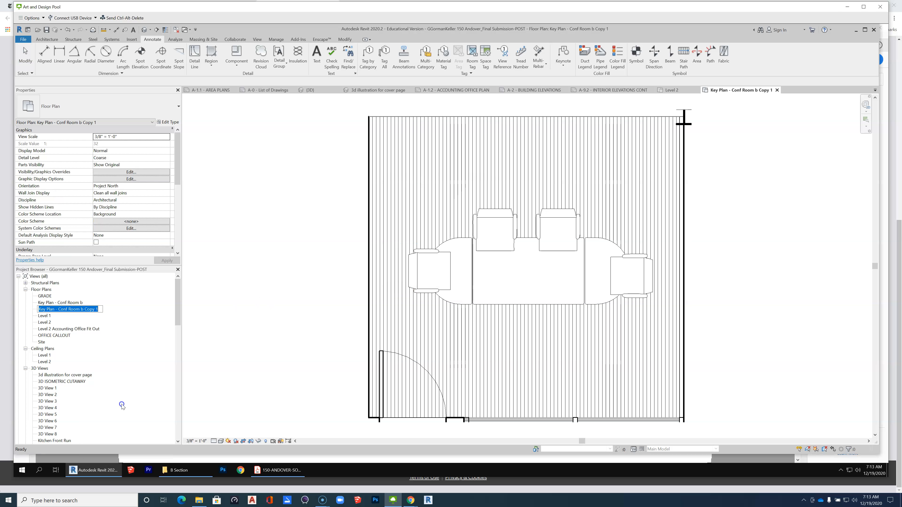
click(60, 308)
drag(59, 309, 108, 311)
text(work area)
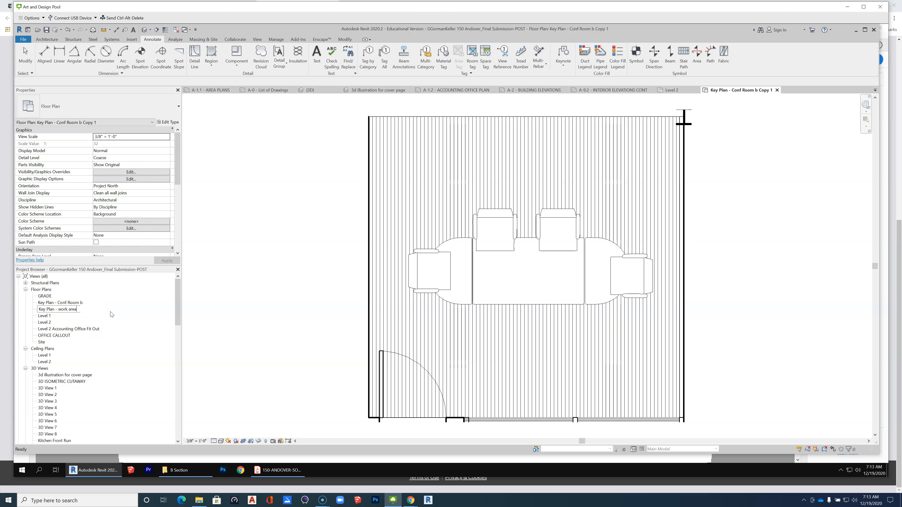
text( and kitchen)
key(Return)
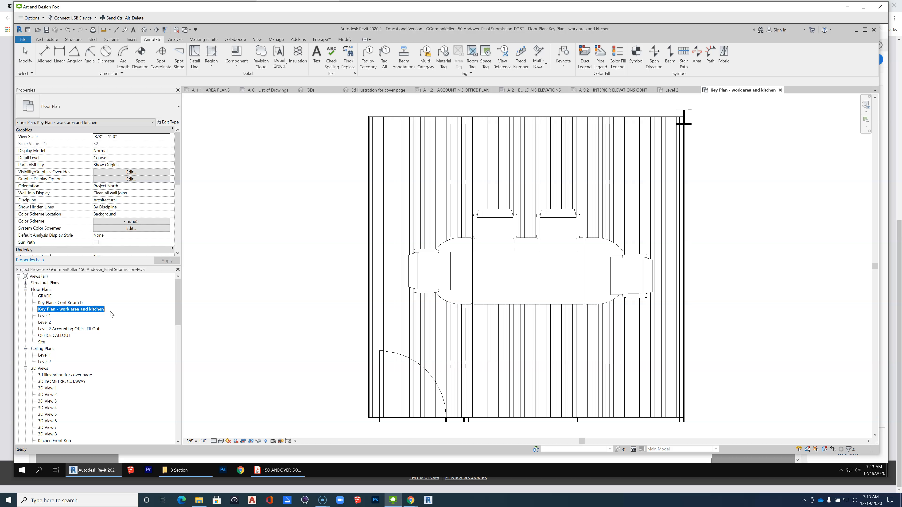
Make the crop region visible in the Key Plan - work area and kitchen view.
scroll(407, 305, down, 5)
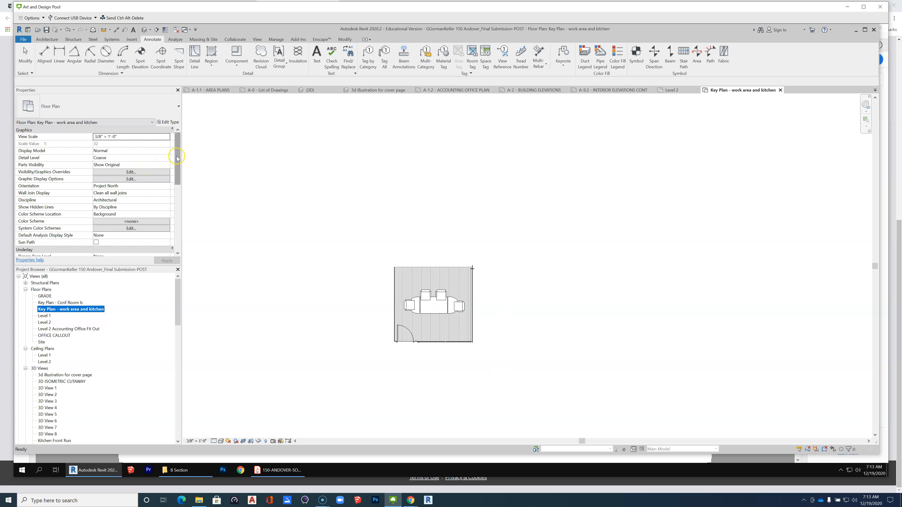
drag(177, 157, 177, 200)
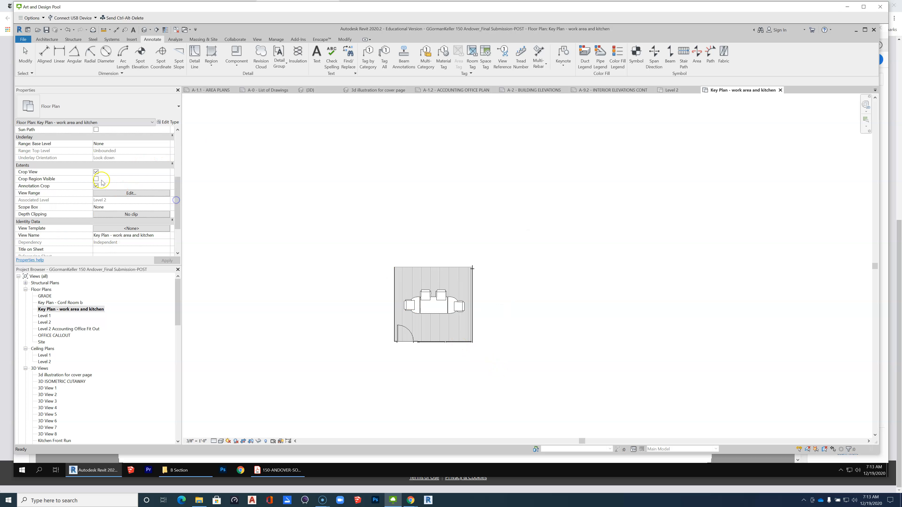
click(96, 178)
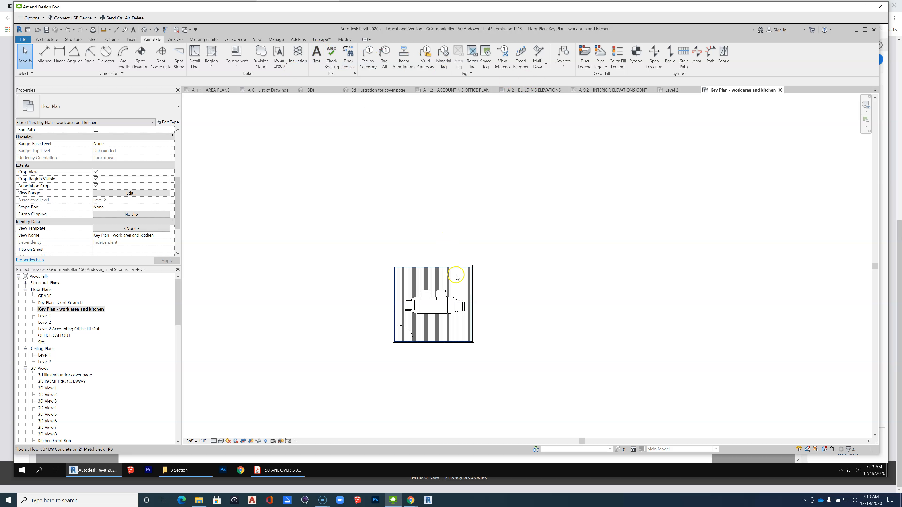
Edit the key plan's crop profile to enclose only the kitchen and open work area, down to the office front walls, and finish it.
click(444, 267)
click(300, 53)
scroll(402, 207, down, 2)
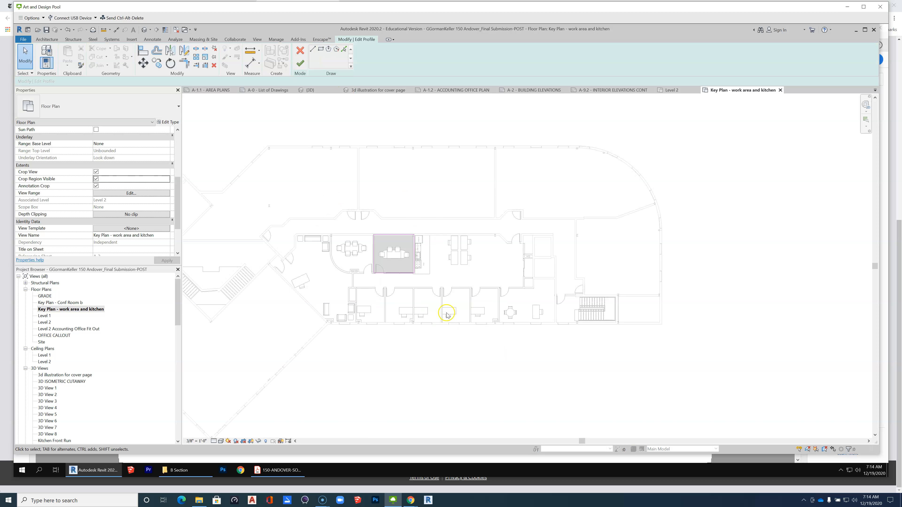
mouse_move(414, 256)
mouse_down()
mouse_move(525, 258)
mouse_move(484, 280)
mouse_move(487, 291)
mouse_up()
click(414, 262)
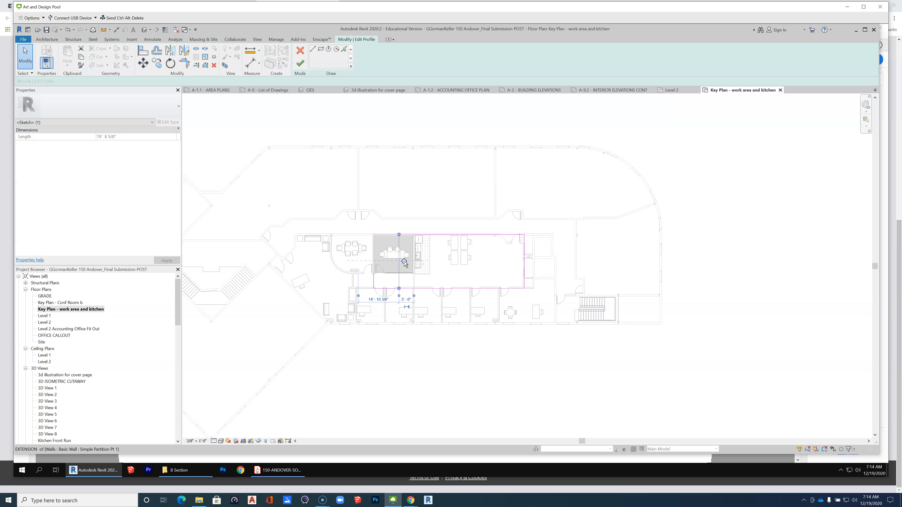
drag(414, 262, 410, 262)
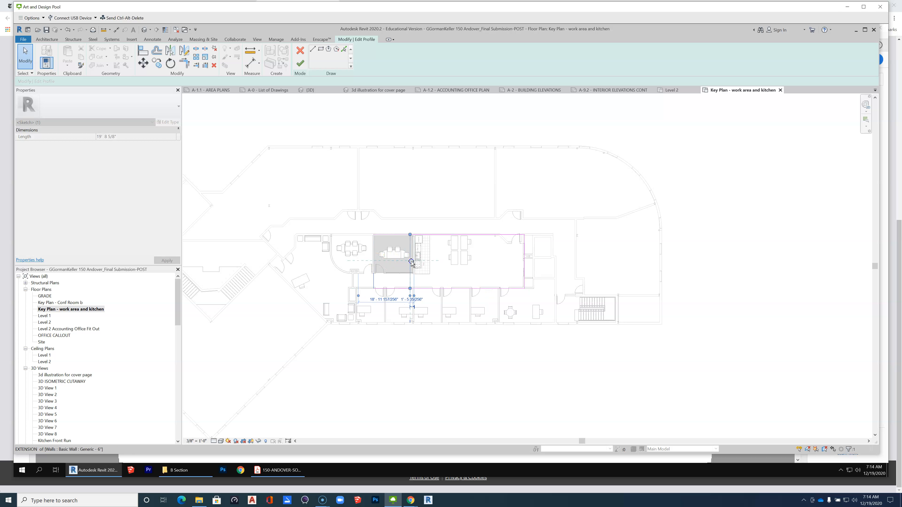
scroll(456, 245, up, 2)
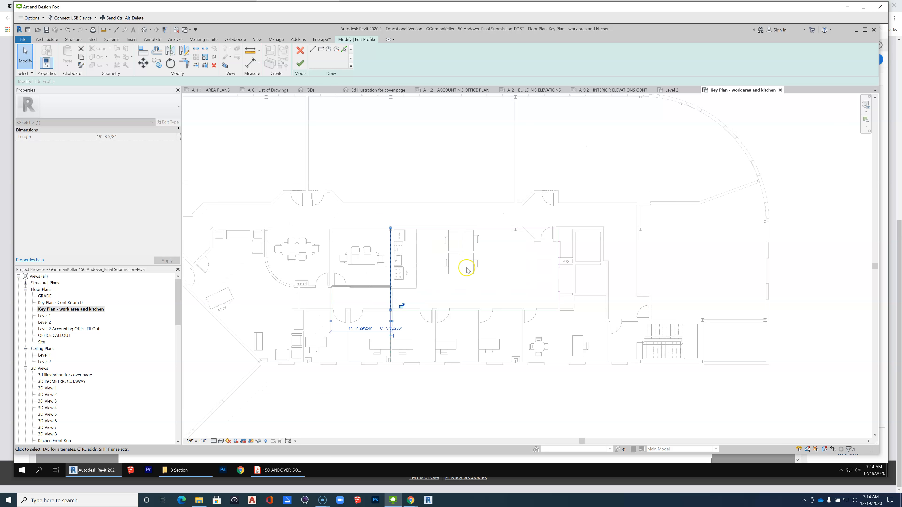
scroll(466, 270, up, 2)
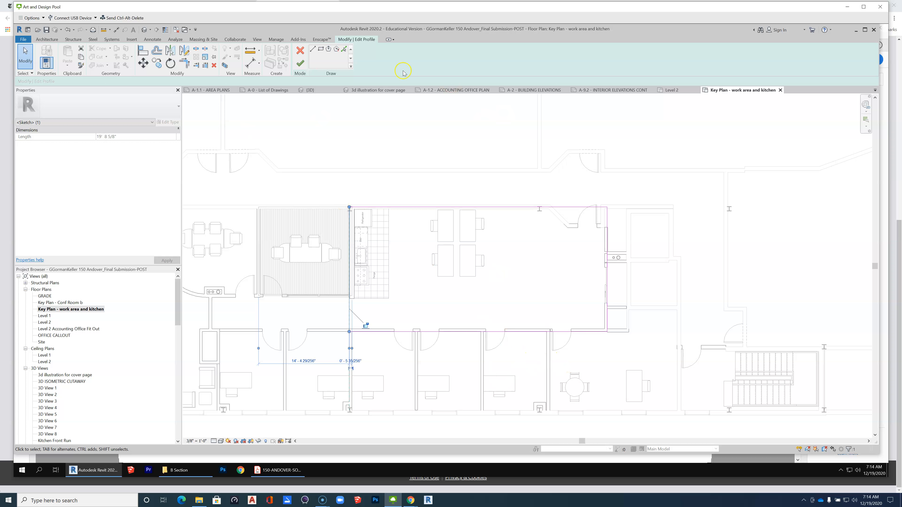
click(297, 63)
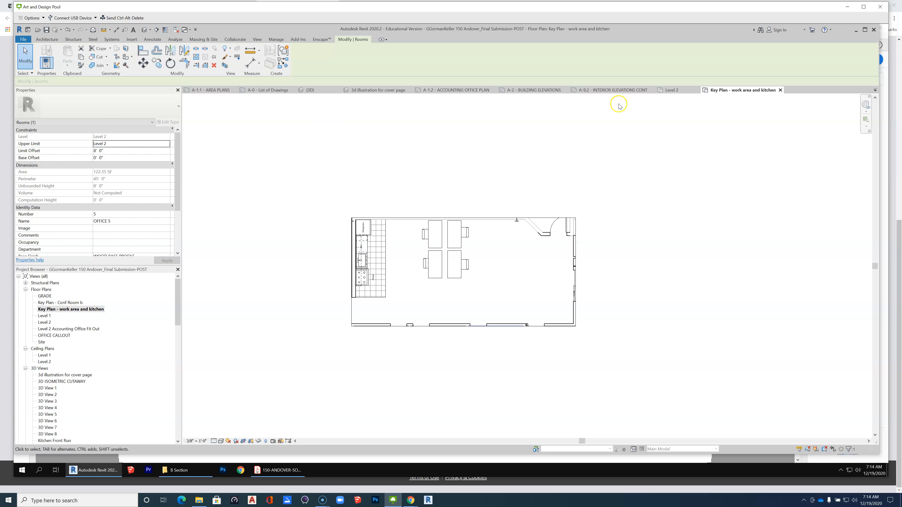
Place the Key Plan - work area and kitchen view on sheet A-9.2 between Elevations 4-c and 7-a.
click(602, 90)
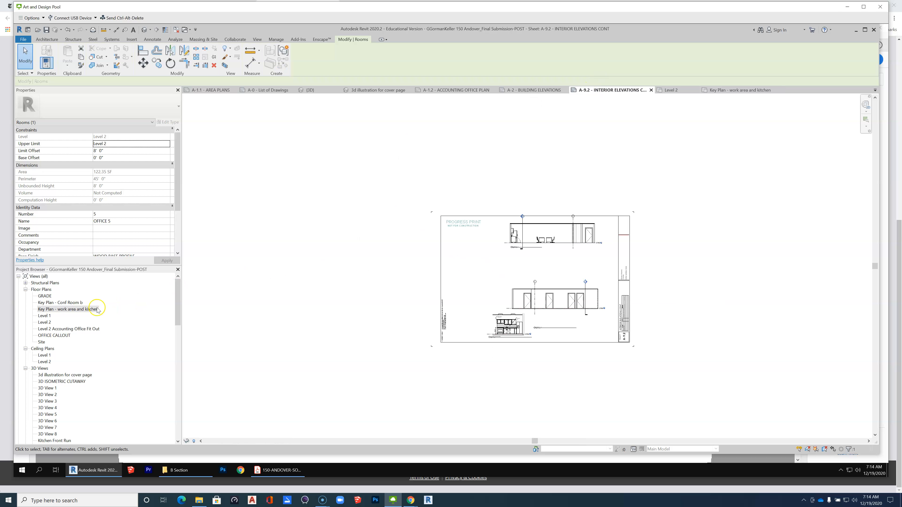
click(83, 309)
drag(595, 275, 554, 267)
click(554, 267)
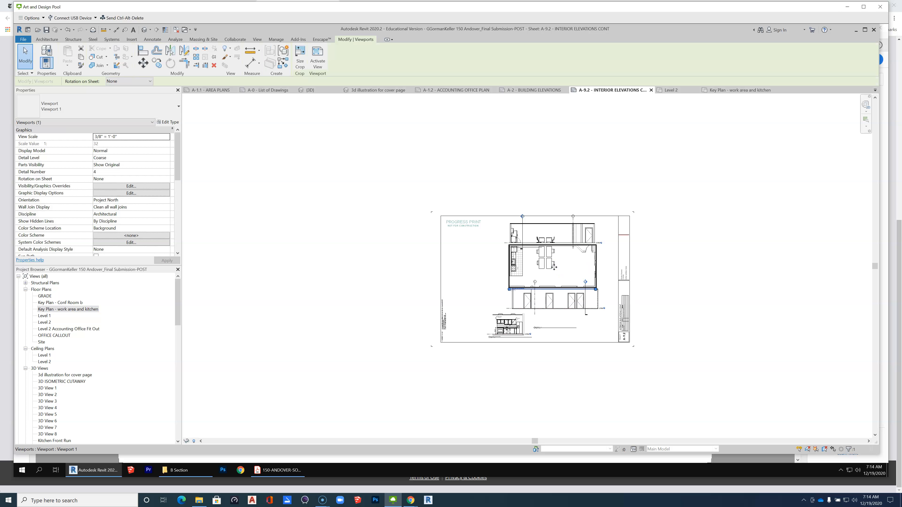
Move the Elevation 7-a viewport down and align it beneath the work area and kitchen key plan, clearing the key plan's title.
scroll(554, 267, up, 5)
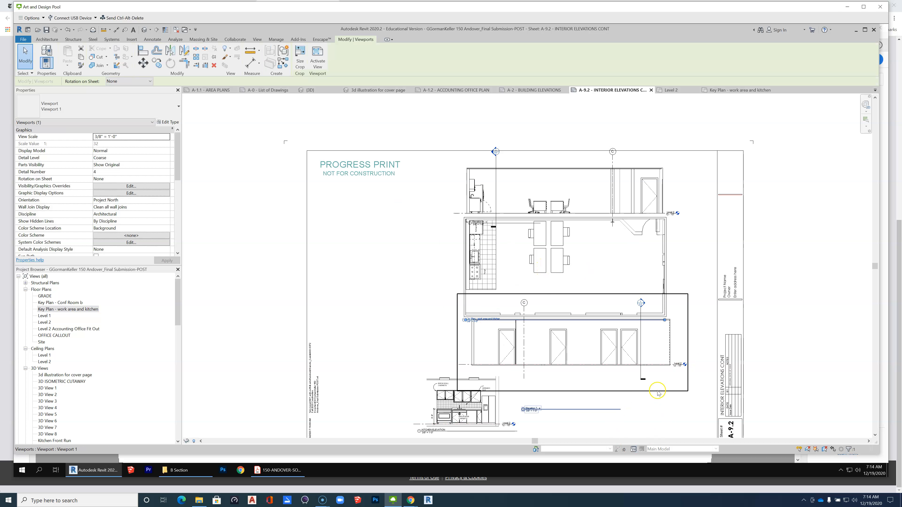
scroll(451, 256, up, 3)
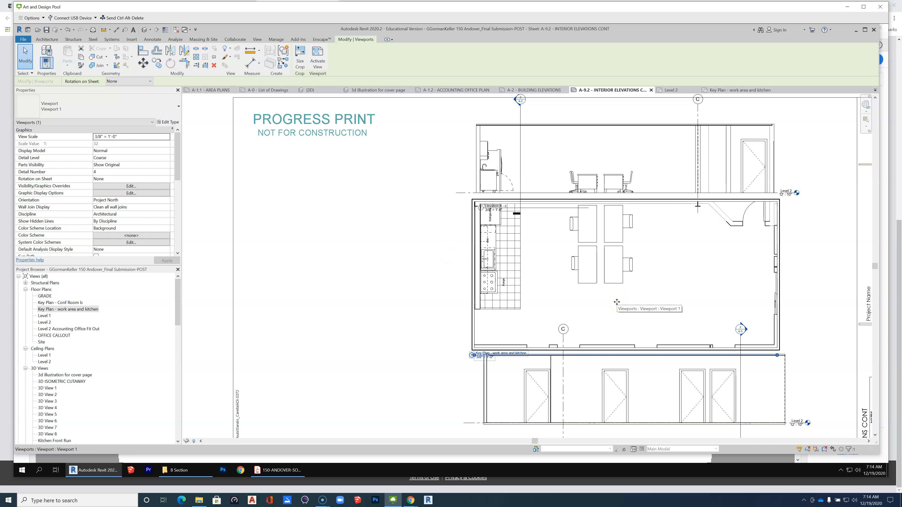
scroll(494, 251, down, 4)
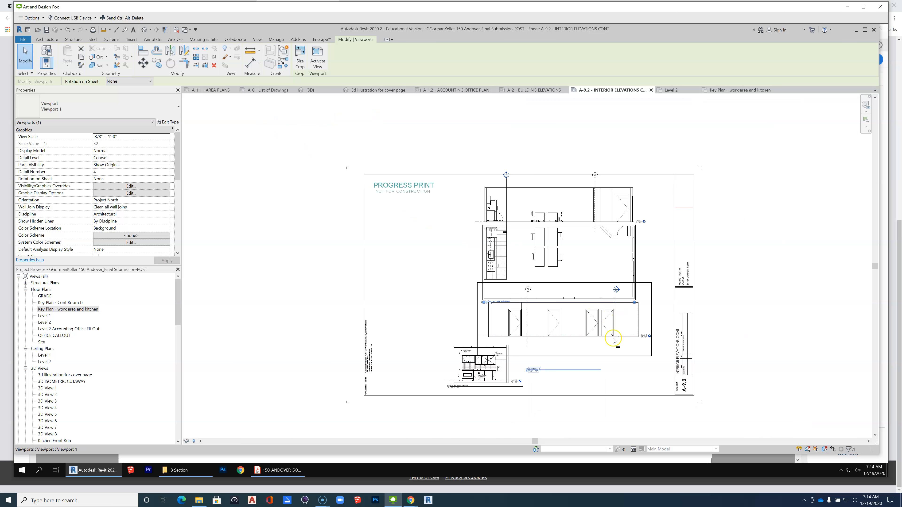
click(584, 342)
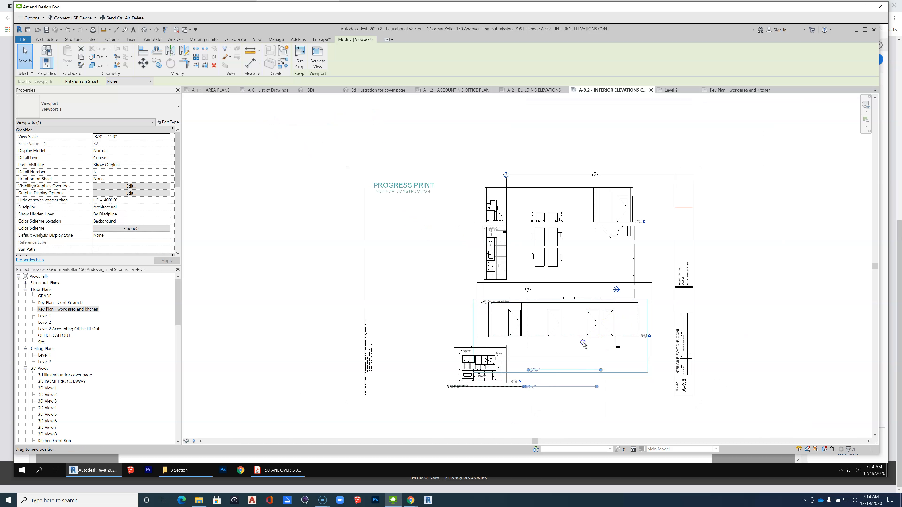
drag(583, 342, 584, 332)
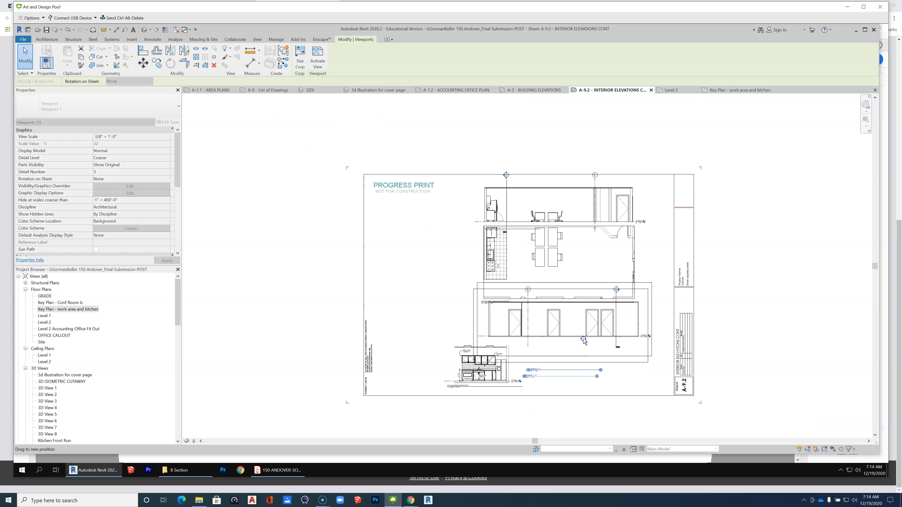
click(749, 317)
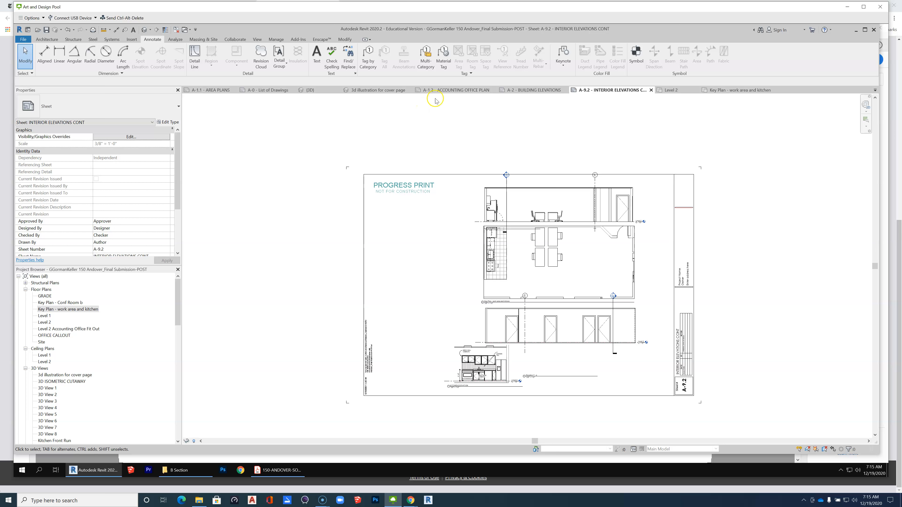
Open sheet A-1.2 and select the Elevation 4 - c view arrow of the marker below the open work area.
click(431, 91)
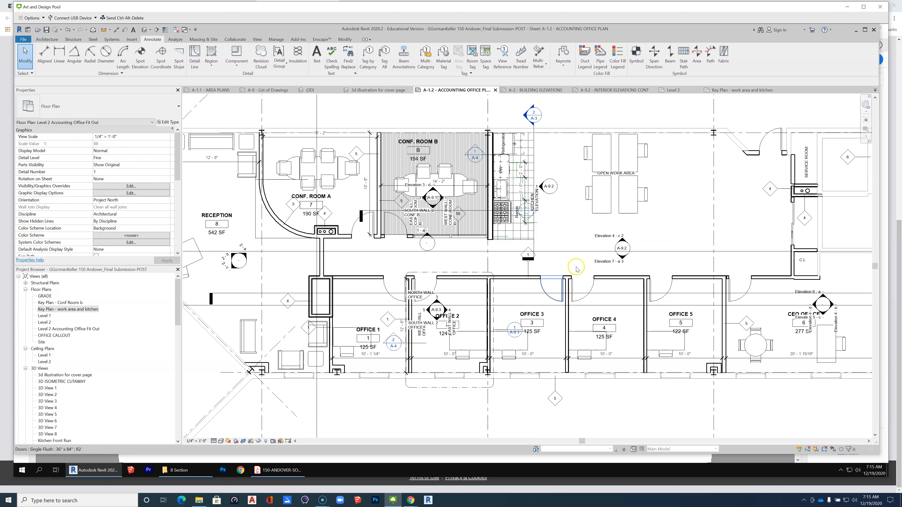
scroll(632, 249, up, 5)
click(618, 258)
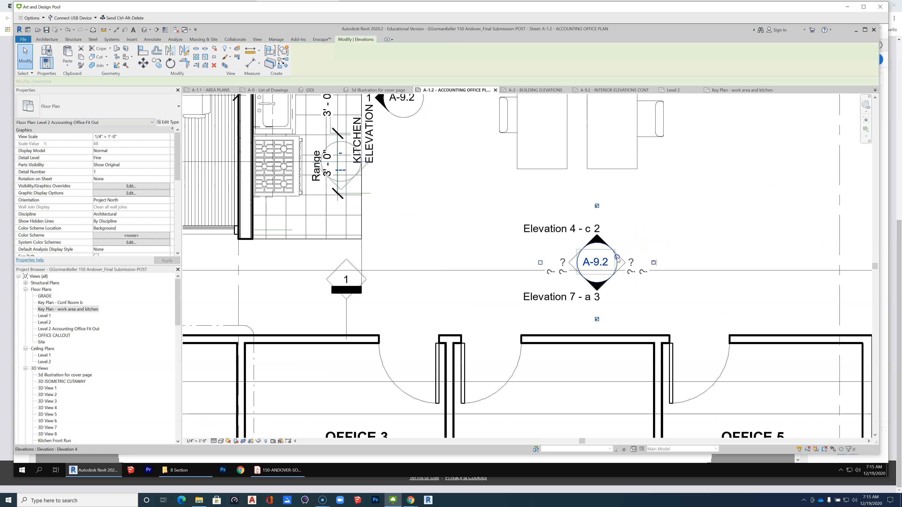
click(614, 252)
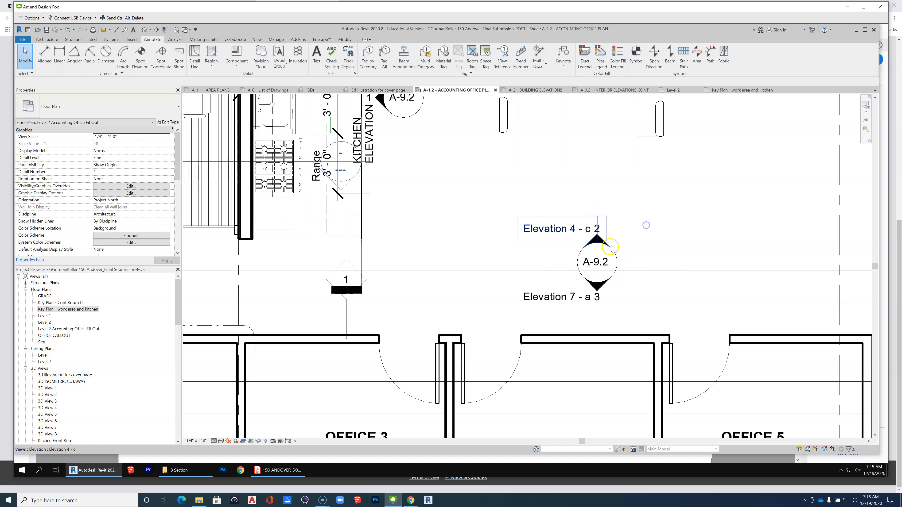
click(614, 253)
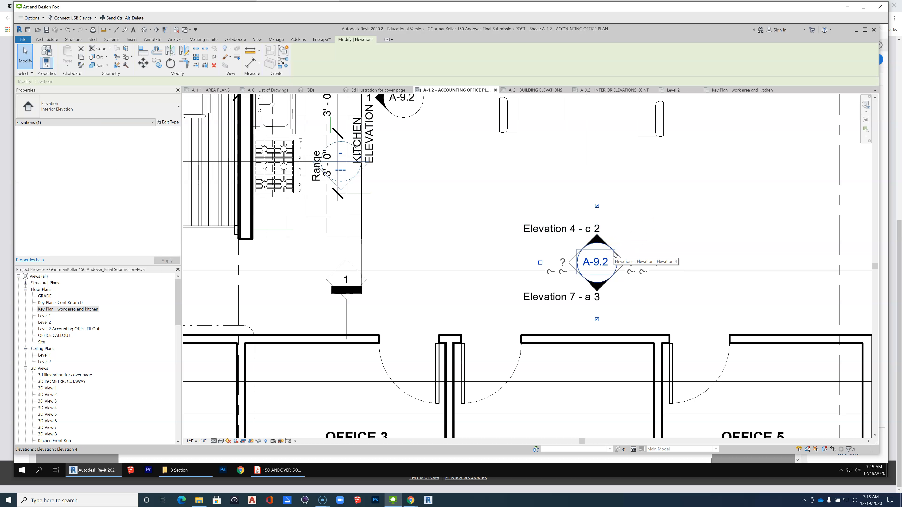
click(654, 203)
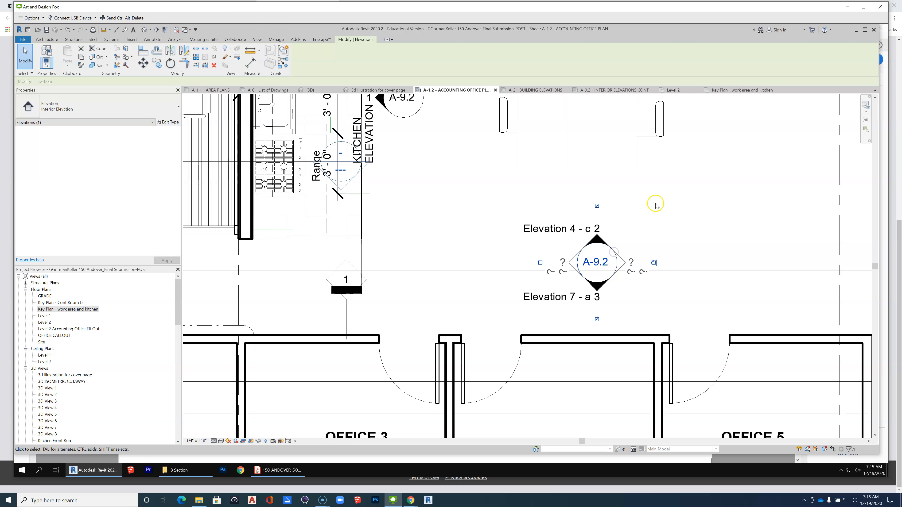
key(Tab)
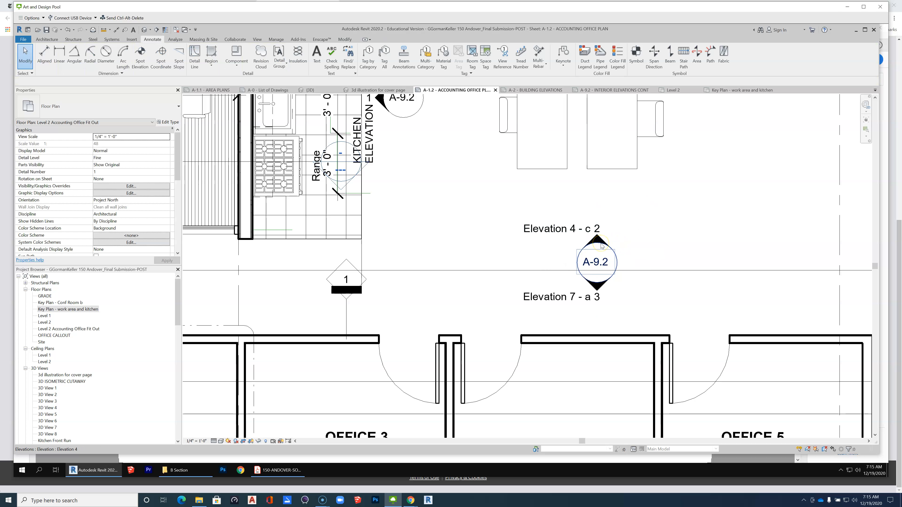
click(601, 245)
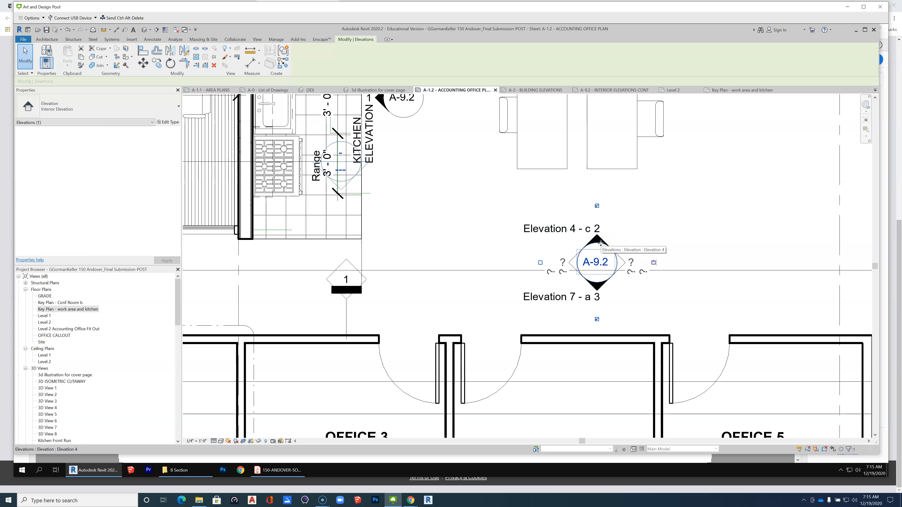
click(661, 228)
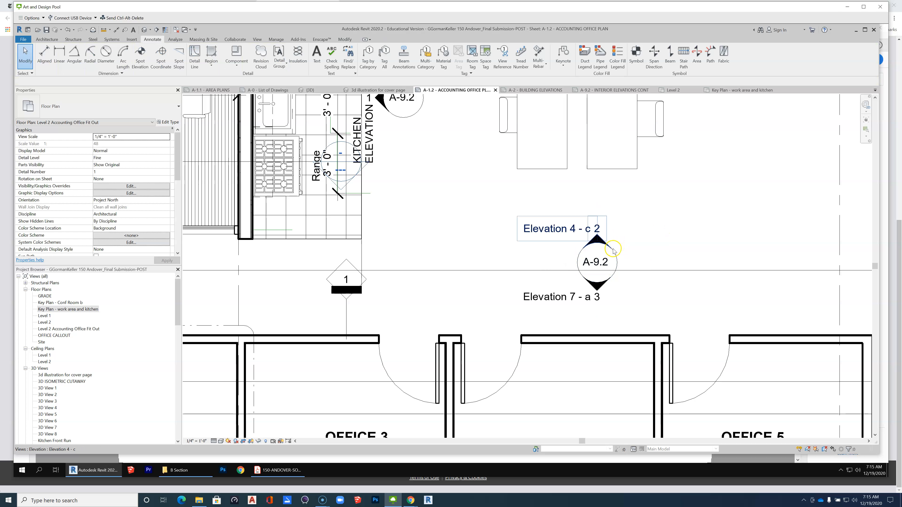
click(613, 250)
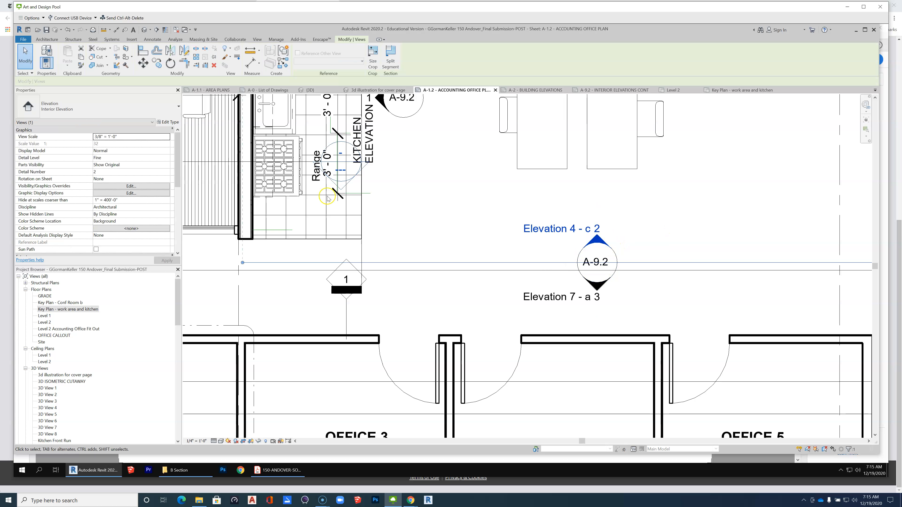
Try hiding the Elevation 4 - c marker at scales coarser than 3/8" = 1'-0" and at scales coarser than 1/2" = 1'-0".
drag(177, 157, 187, 176)
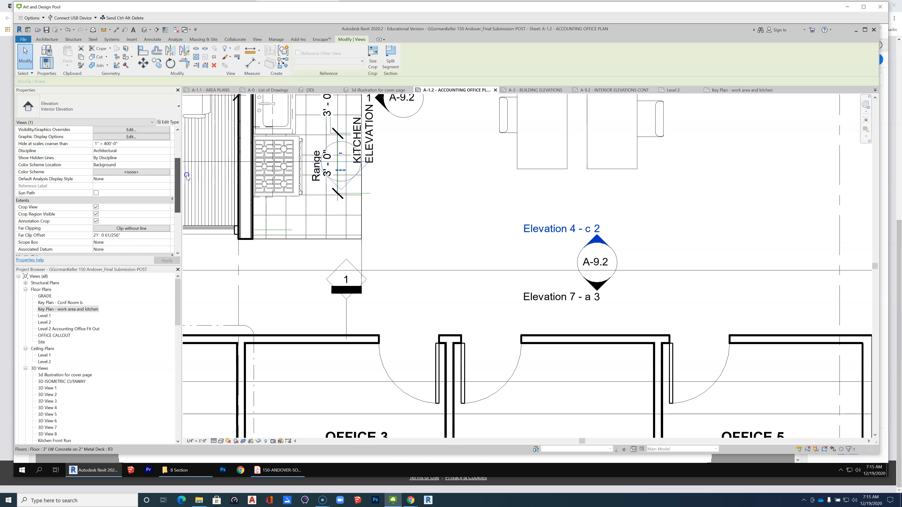
click(145, 145)
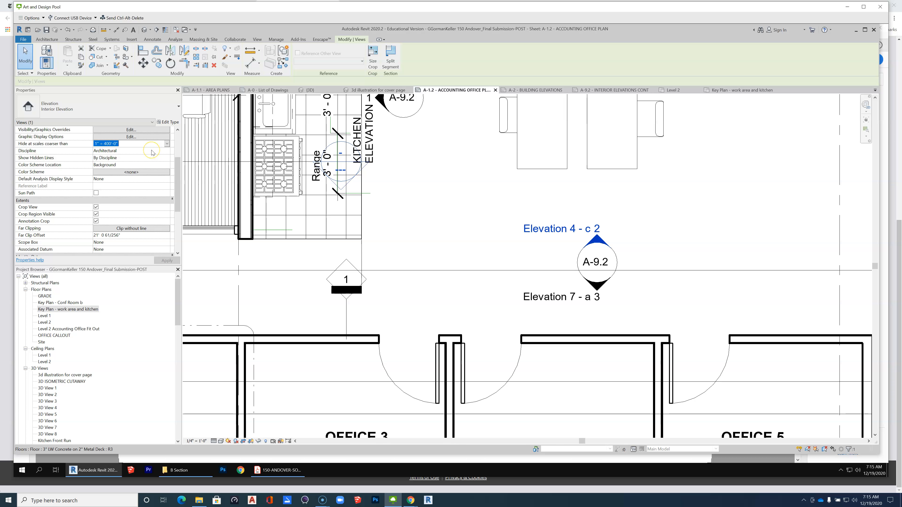
click(166, 144)
drag(170, 175, 167, 152)
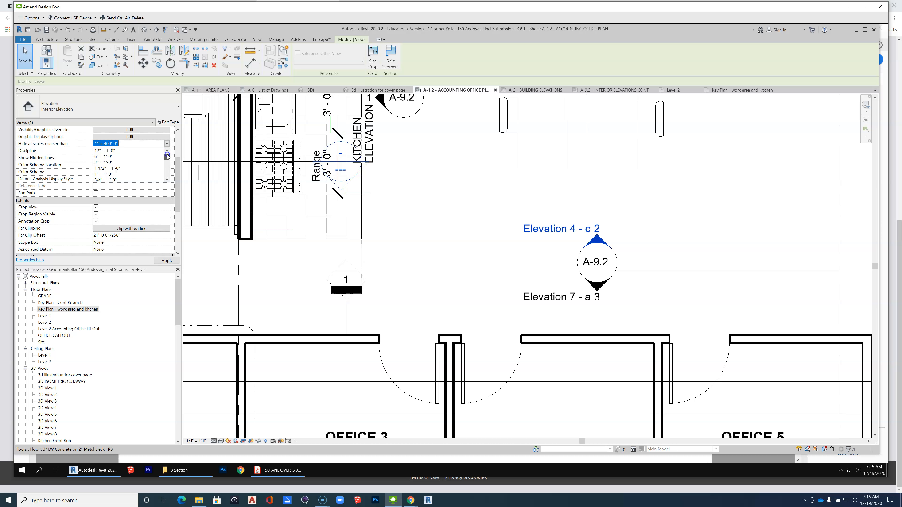
drag(167, 154, 167, 159)
click(103, 174)
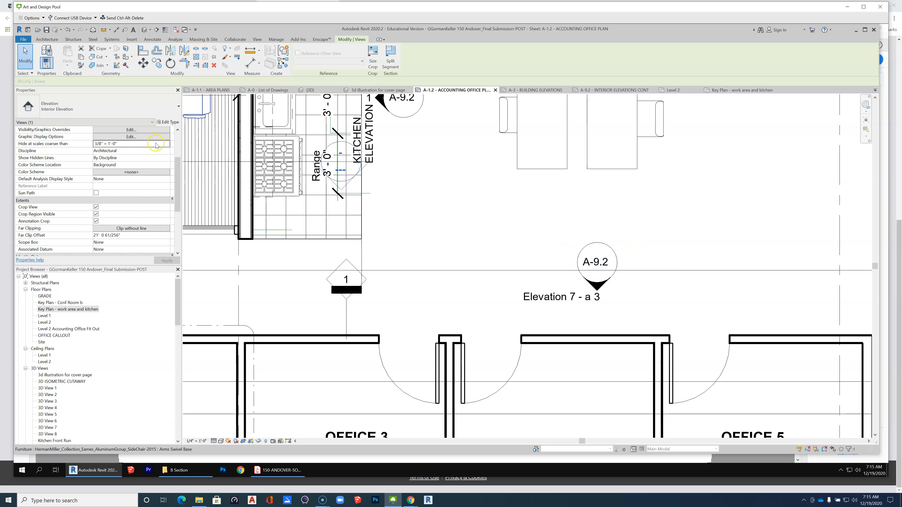
click(168, 144)
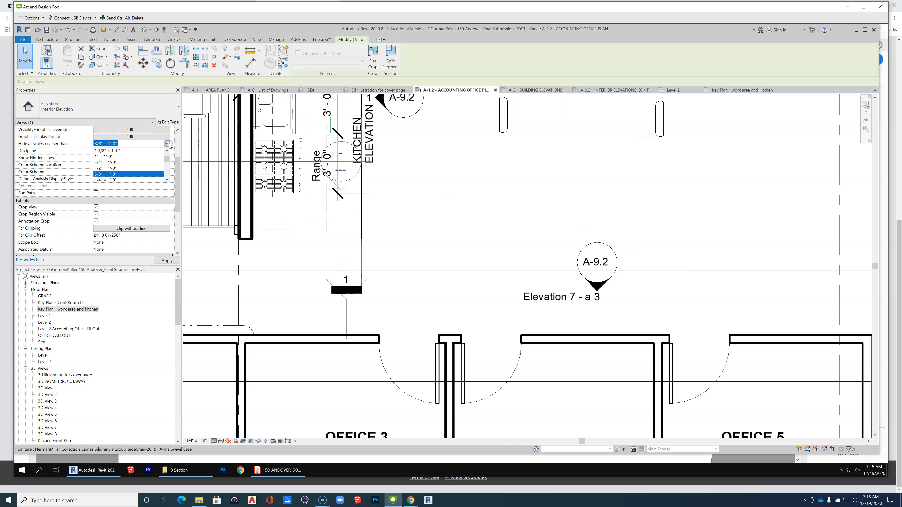
click(114, 169)
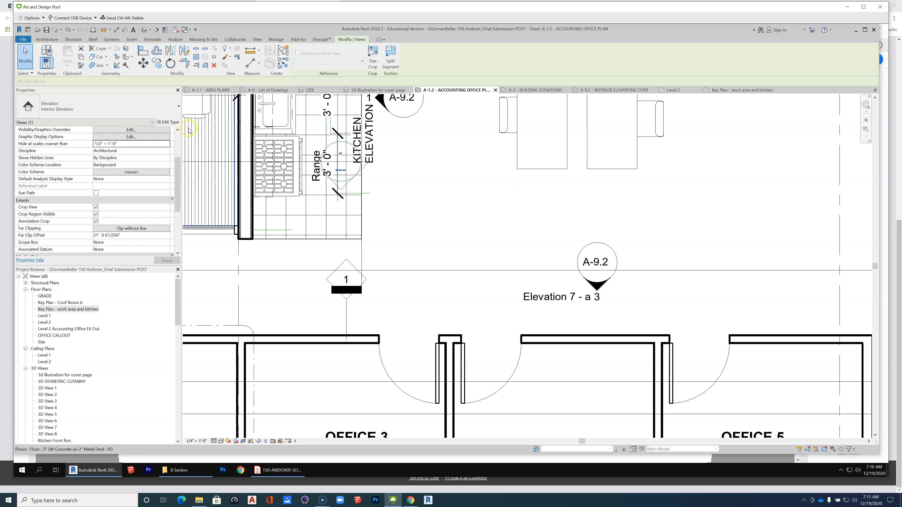
Set the Elevation 4 - c marker to hide at scales coarser than 1/4" = 1'-0".
click(168, 144)
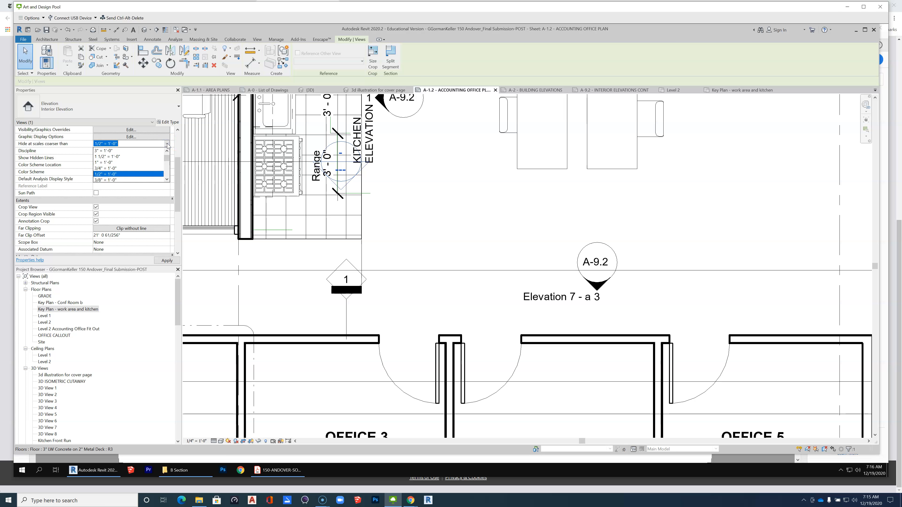
click(167, 179)
click(167, 179)
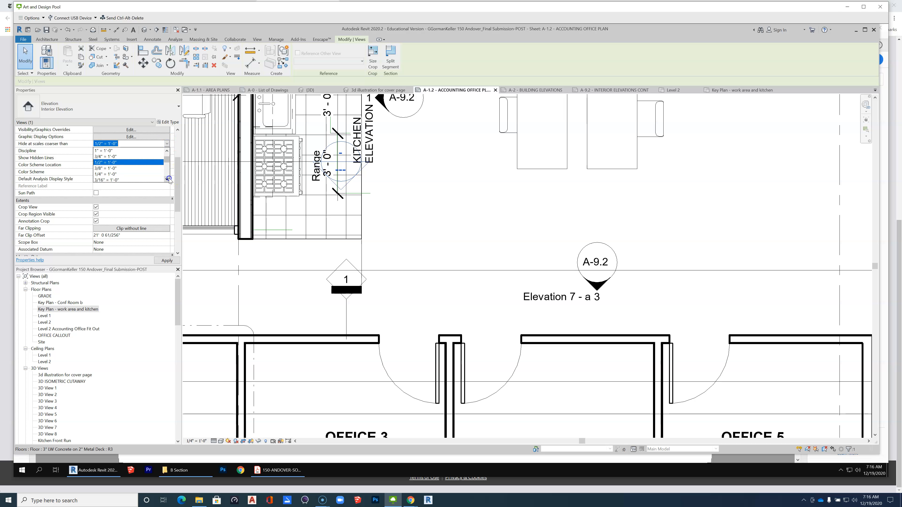
click(105, 174)
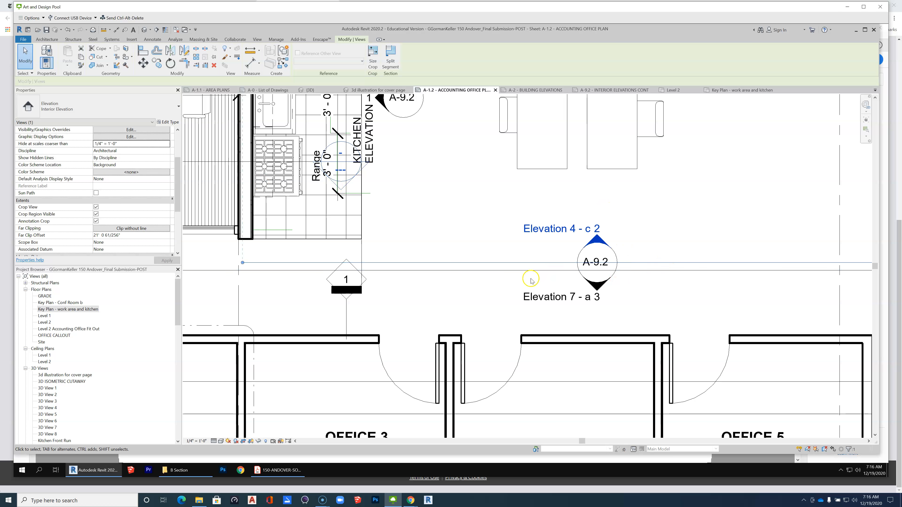
scroll(530, 278, down, 2)
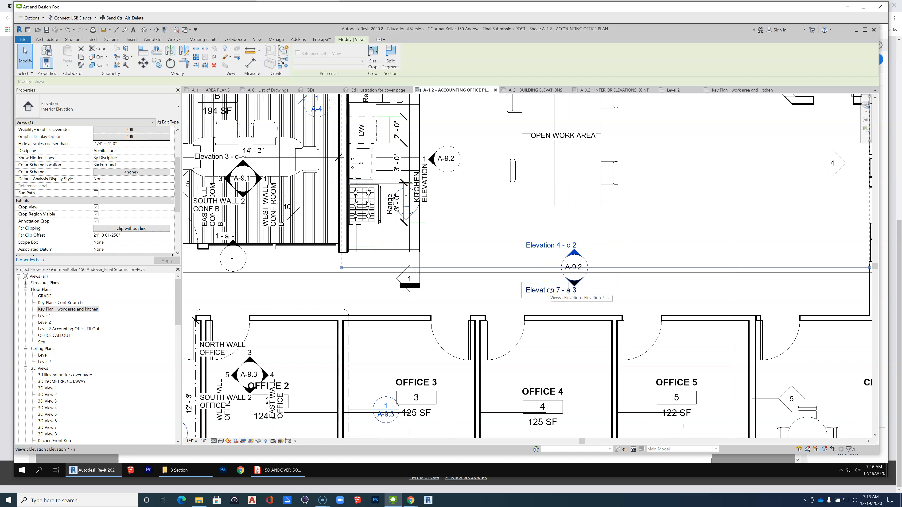
Try selecting all elevation instances visible in the plan from the kitchen elevation arrow, and reduce the selection to that arrow alone.
click(455, 173)
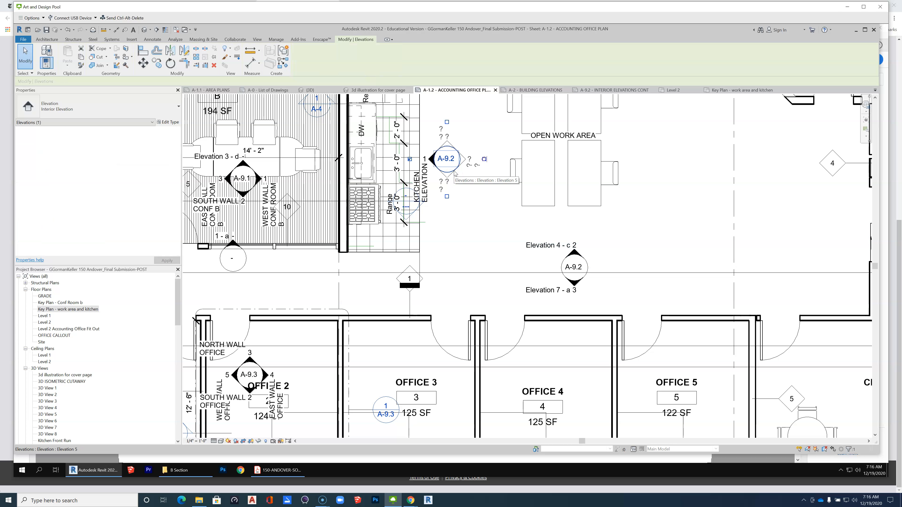
click(432, 163)
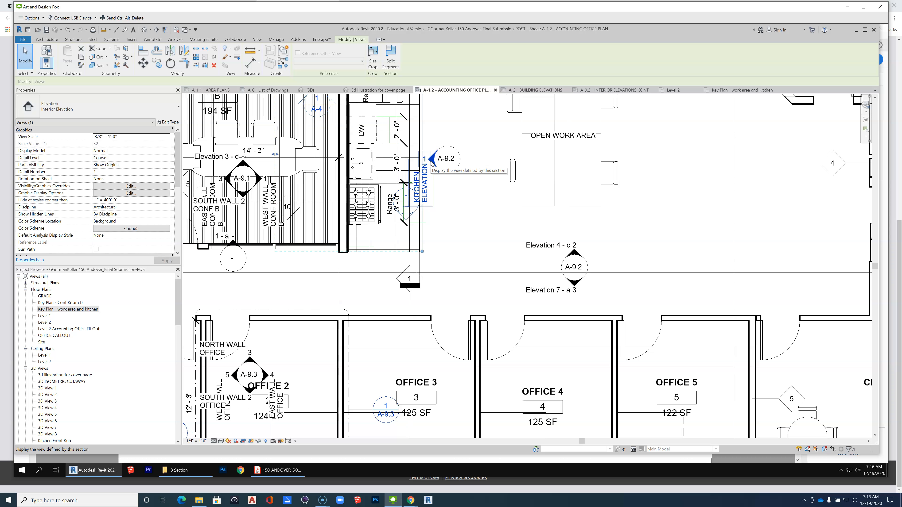
right_click(431, 160)
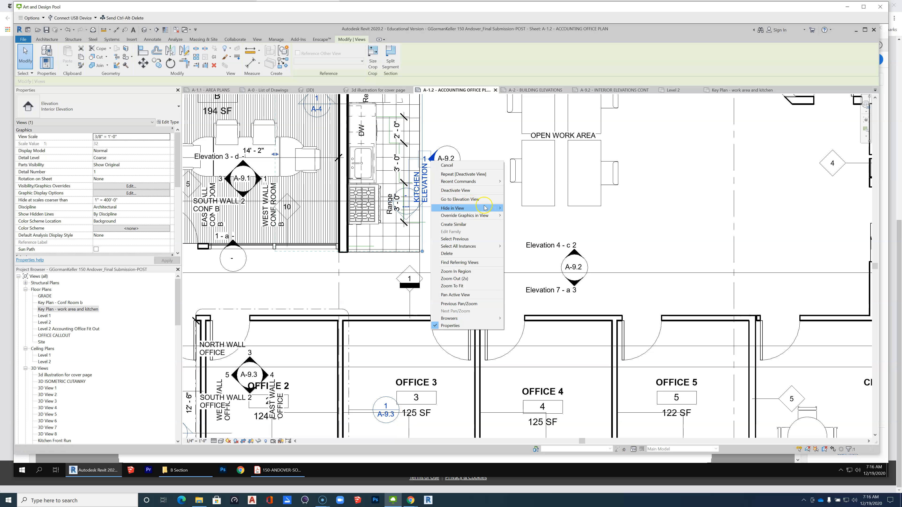
mouse_move(487, 246)
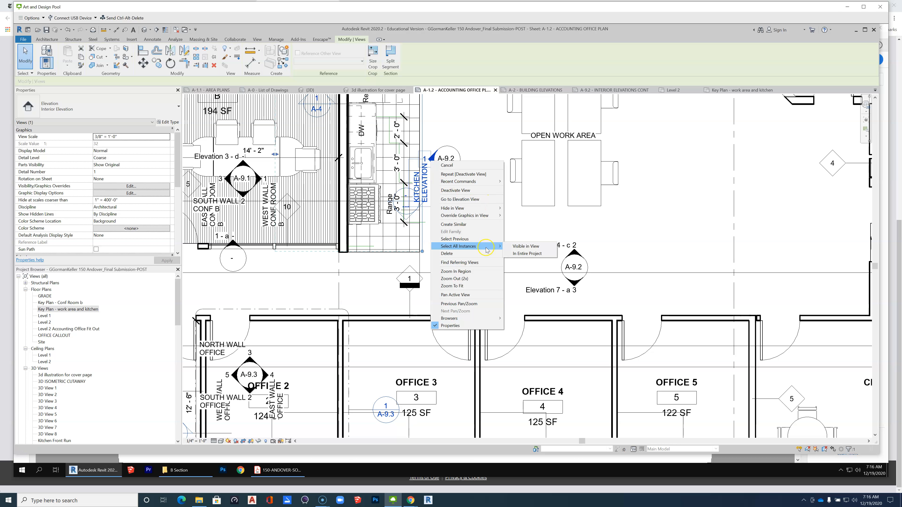
click(535, 247)
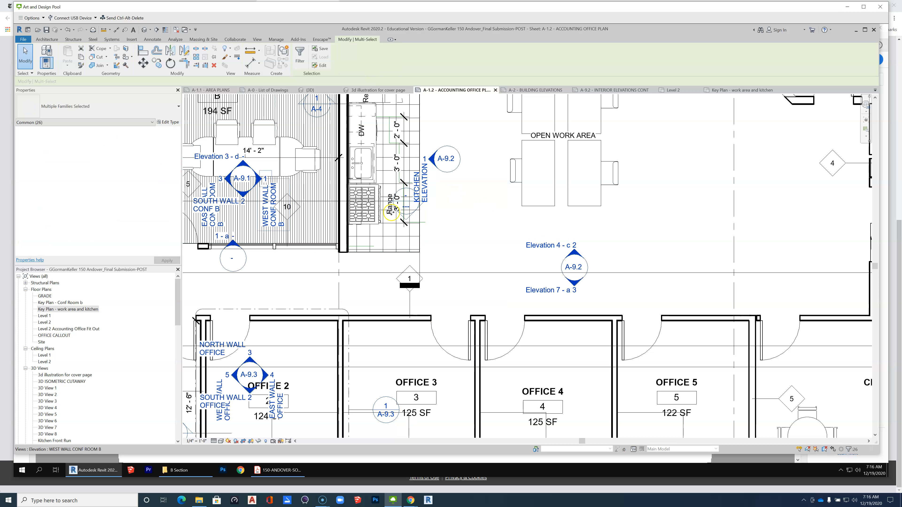
click(432, 161)
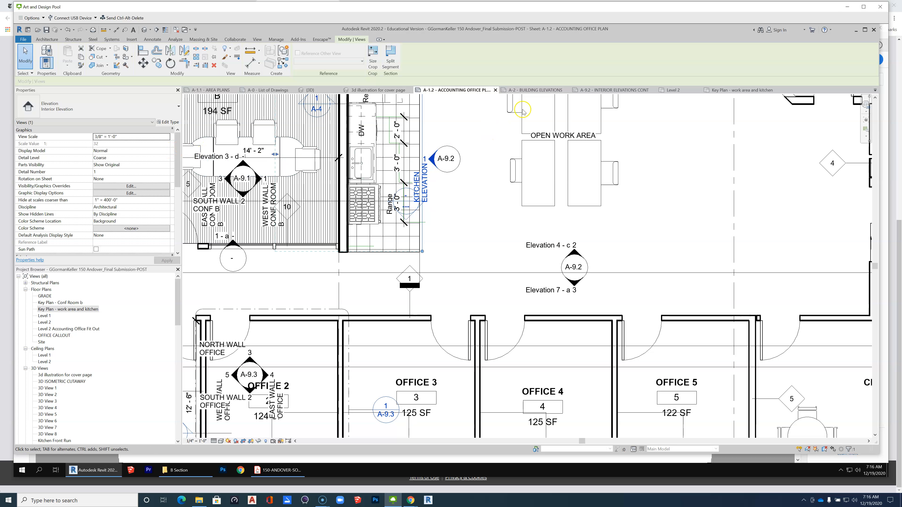
Return to sheet A-9.2 and activate the Key Plan - work area and kitchen viewport.
click(594, 91)
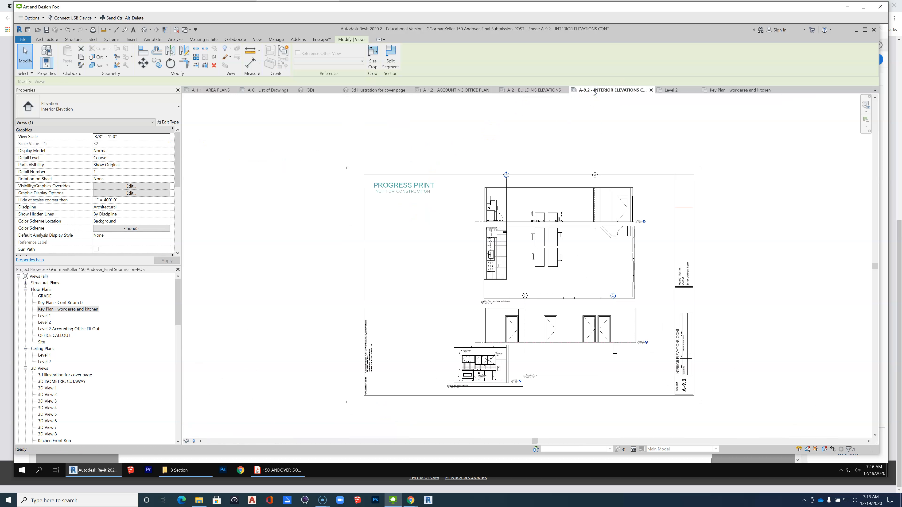
scroll(550, 270, up, 3)
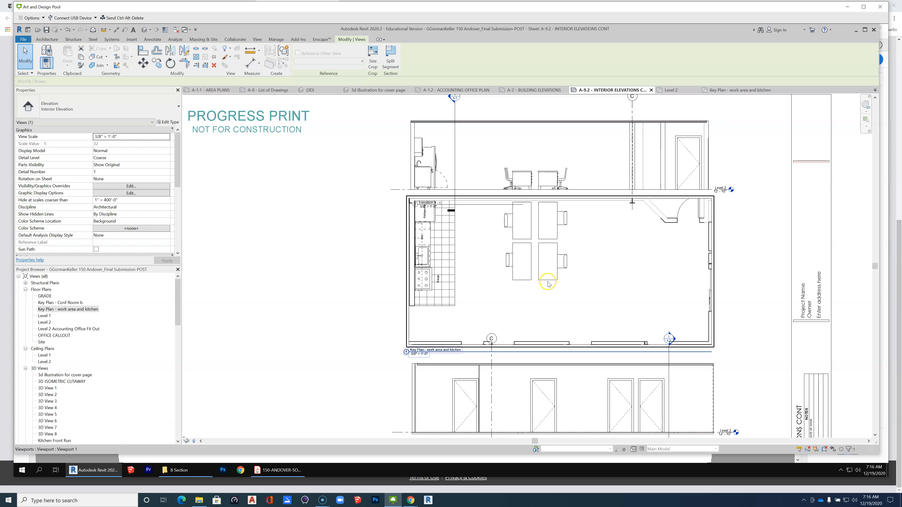
click(571, 282)
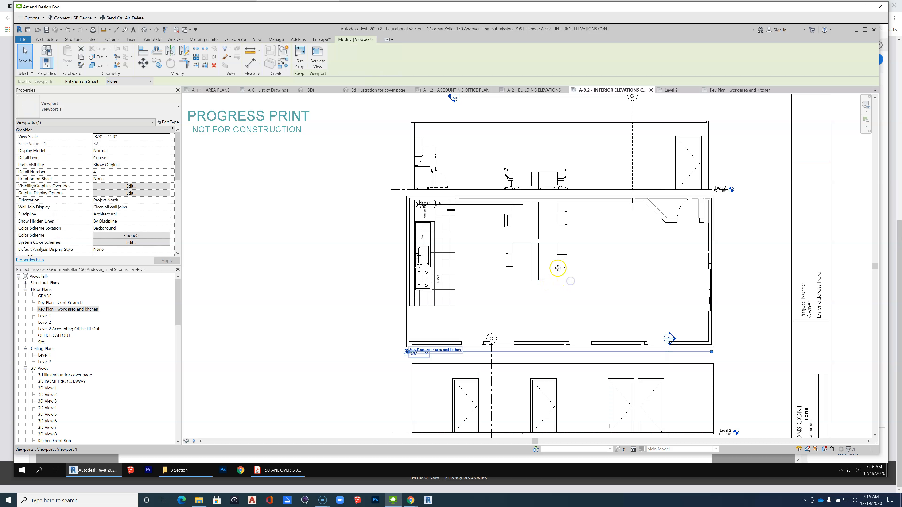
right_click(557, 266)
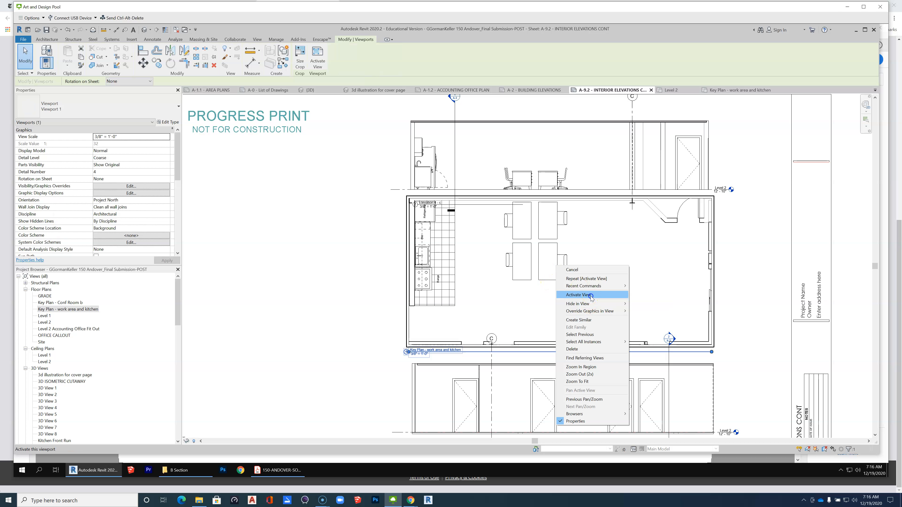
click(582, 294)
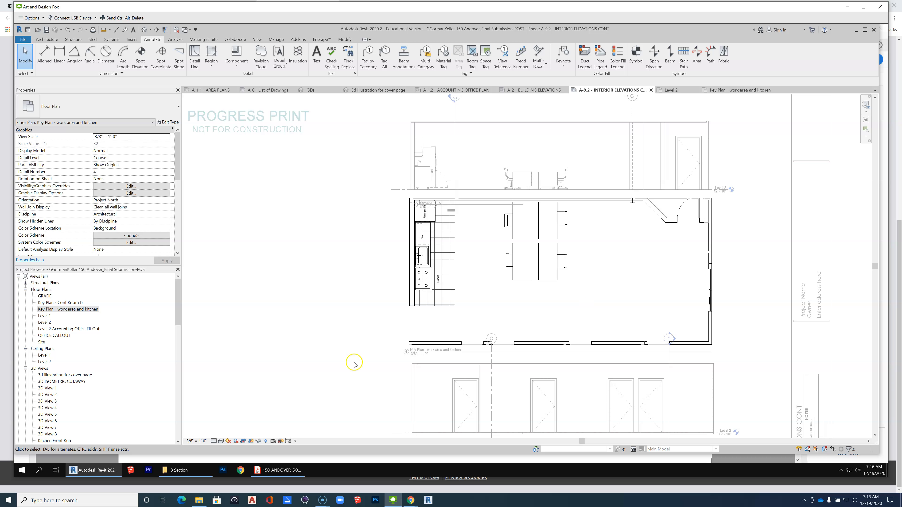
Reveal the hidden elements in the active key plan and examine the hidden elevation markers around the kitchen and open work area.
click(266, 441)
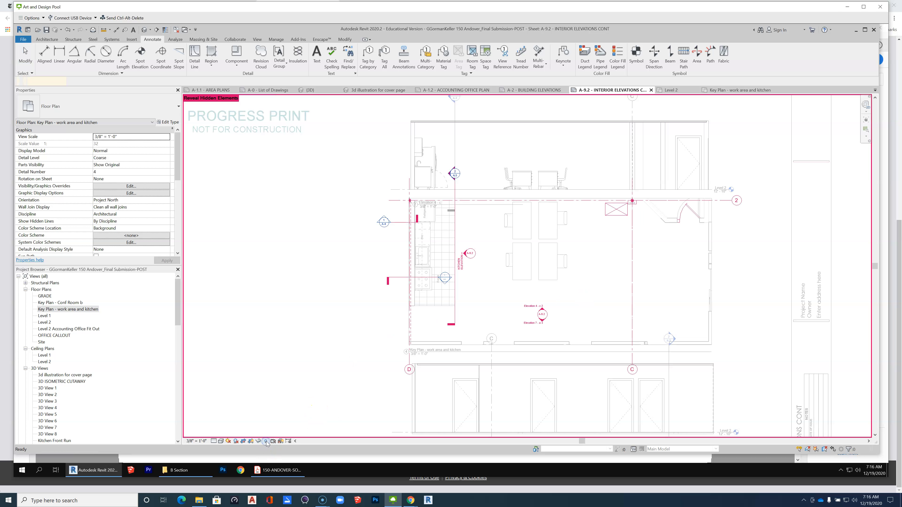
scroll(540, 316, up, 3)
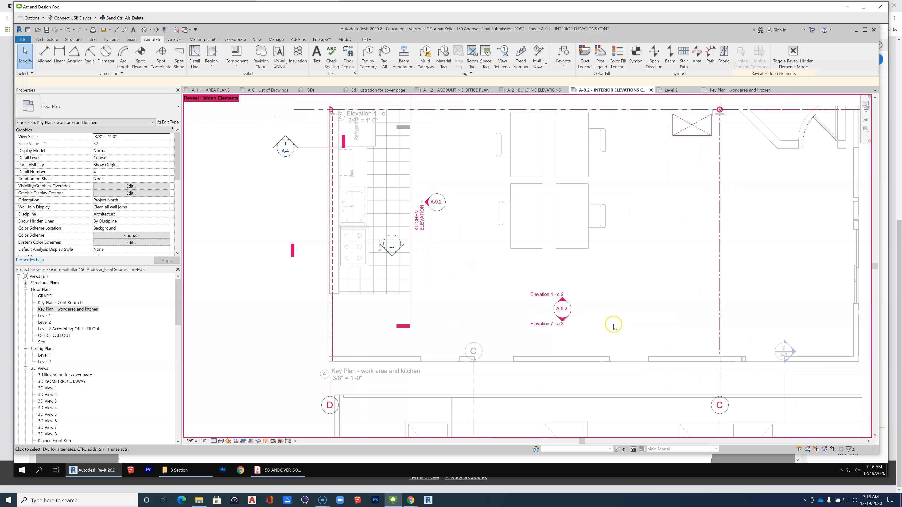
scroll(616, 327, up, 1)
scroll(616, 327, down, 3)
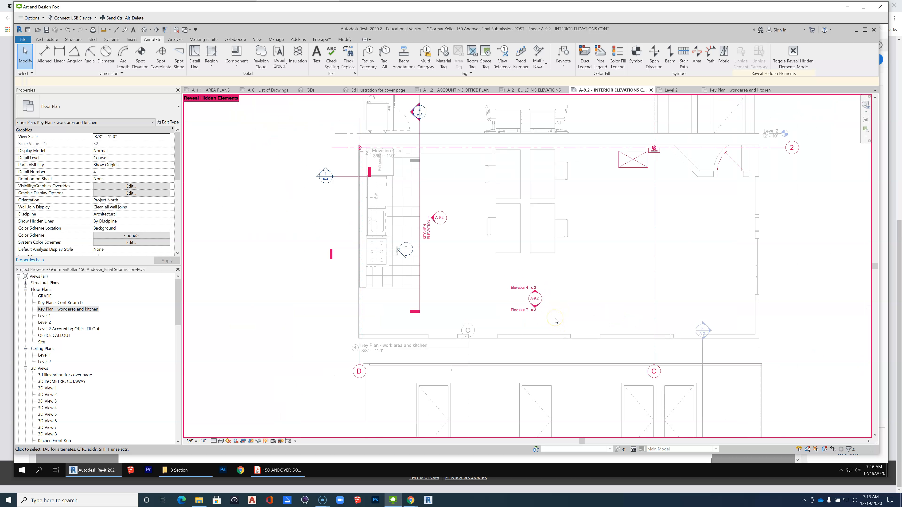
Turn on the Elevations annotation category in the key plan's visibility/graphic overrides.
key(v)
key(g)
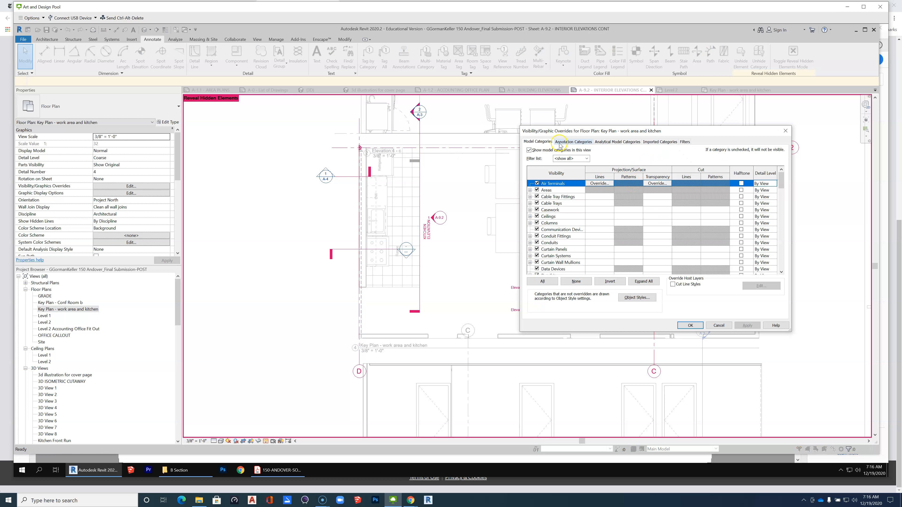
click(574, 142)
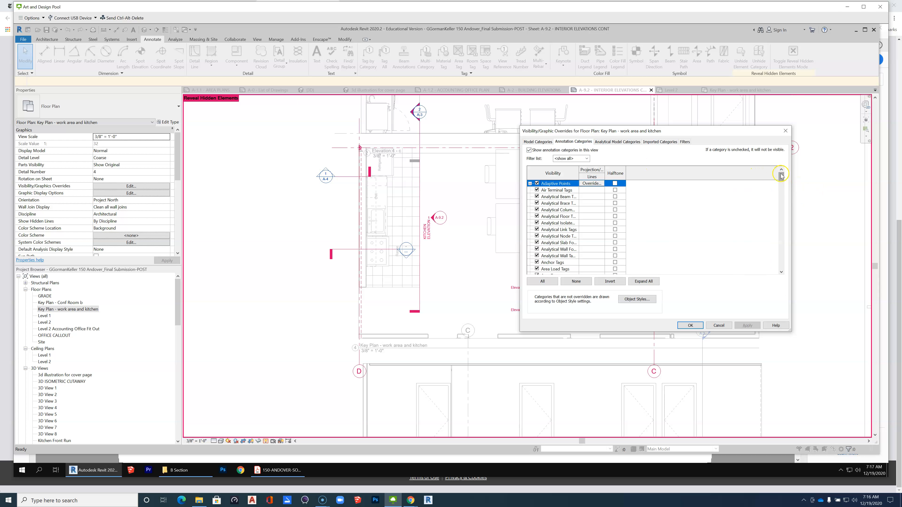
mouse_move(782, 182)
mouse_down()
mouse_move(782, 236)
mouse_move(778, 201)
mouse_up()
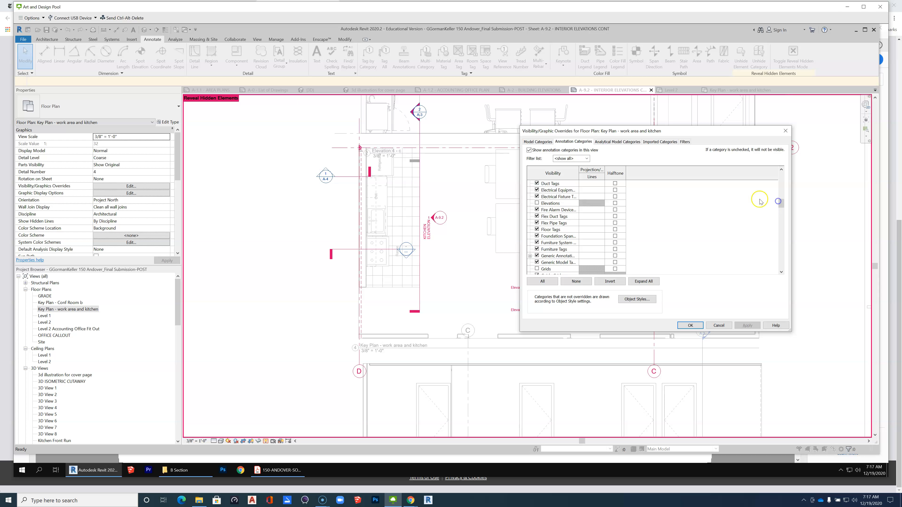
click(537, 204)
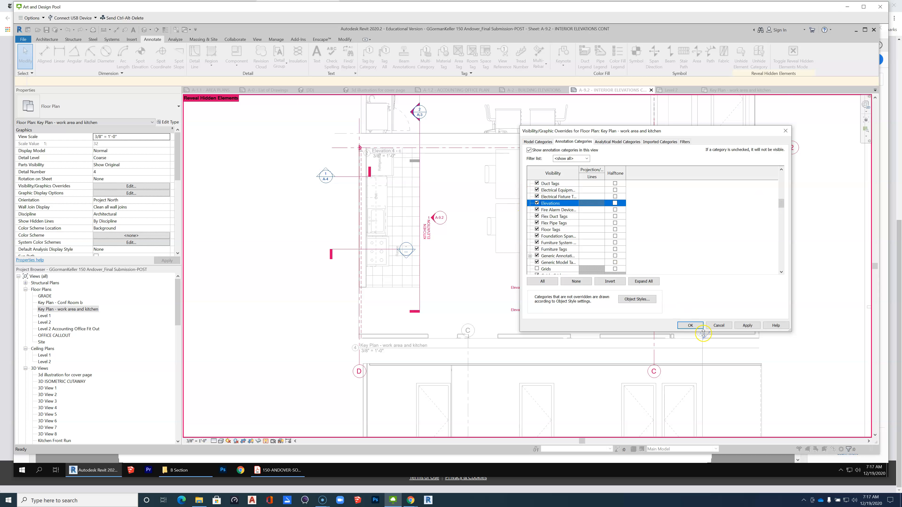
click(692, 325)
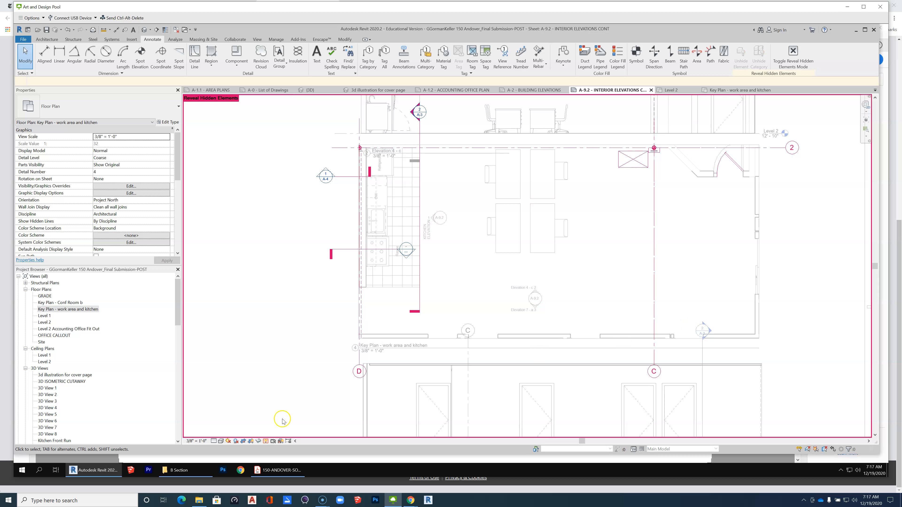
Stop revealing hidden elements in the key plan and deactivate its viewport.
click(265, 441)
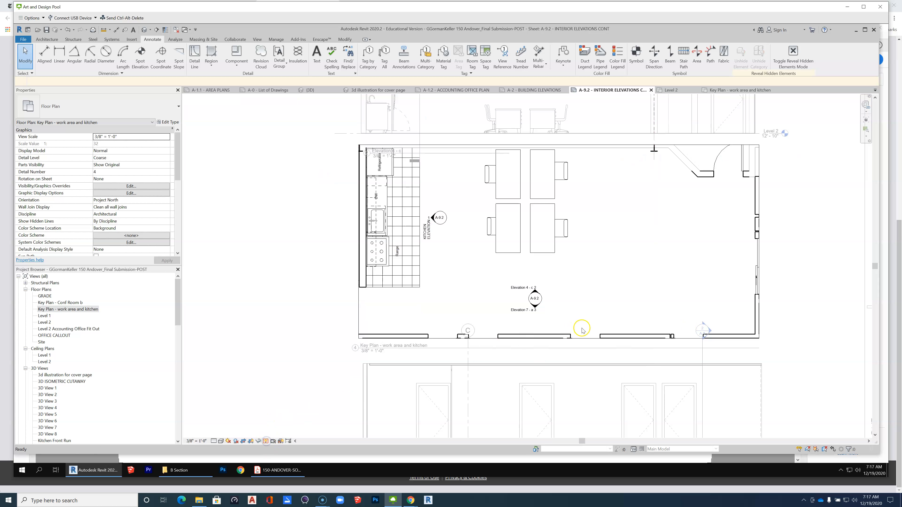
scroll(543, 319, down, 2)
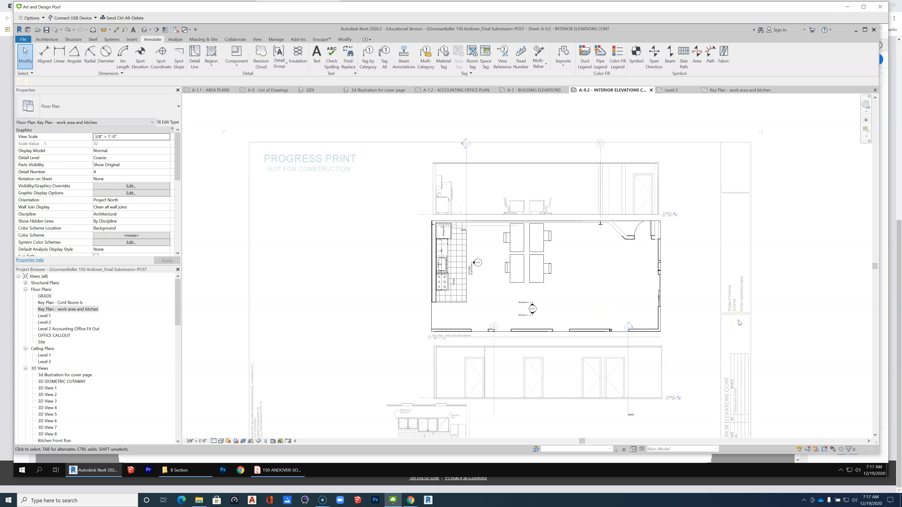
right_click(630, 281)
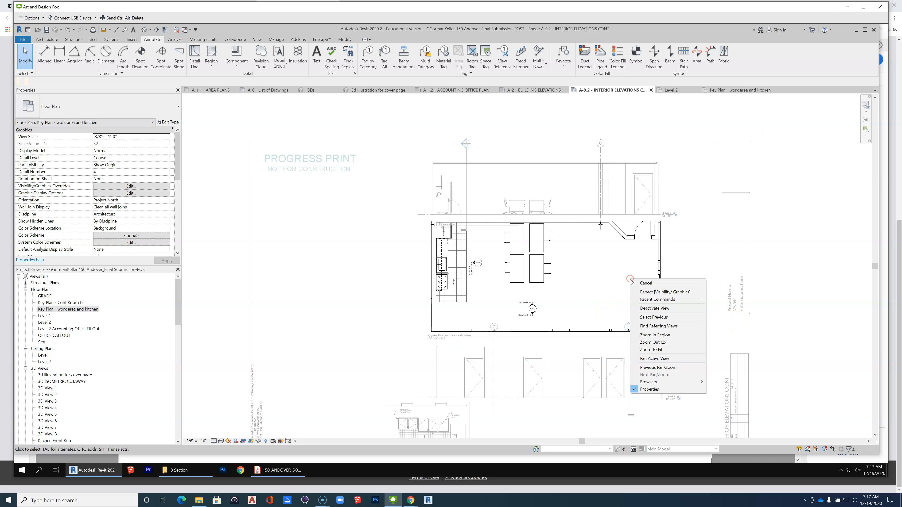
click(675, 309)
scroll(712, 276, down, 1)
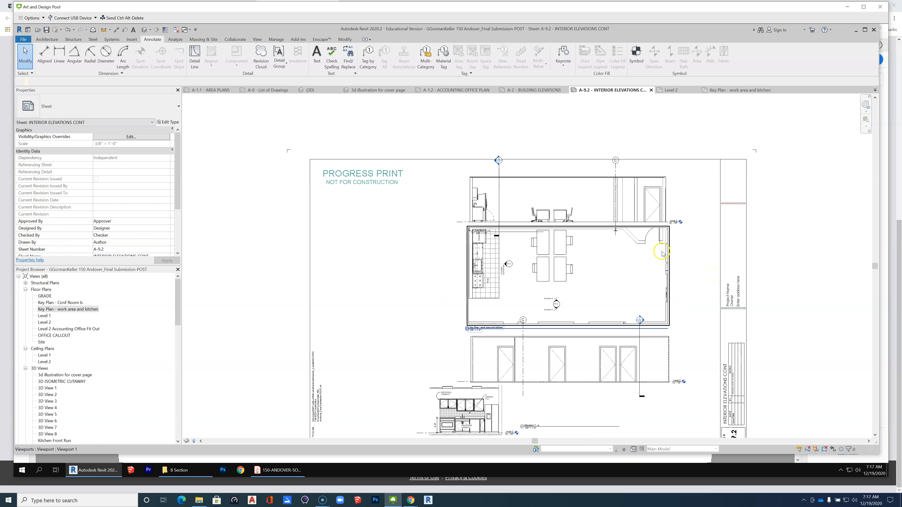
Activate the Elevation 4 - c viewport above the key plan on the sheet.
scroll(661, 263, down, 1)
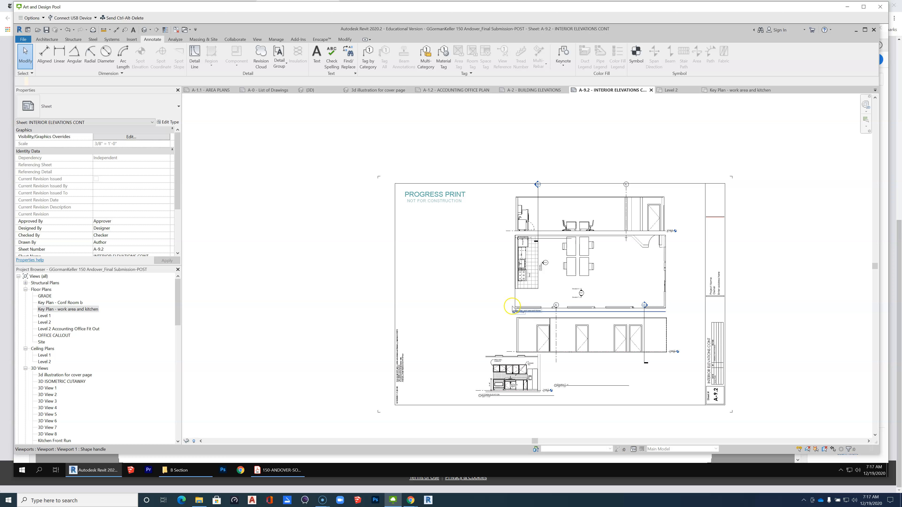
scroll(564, 186, up, 3)
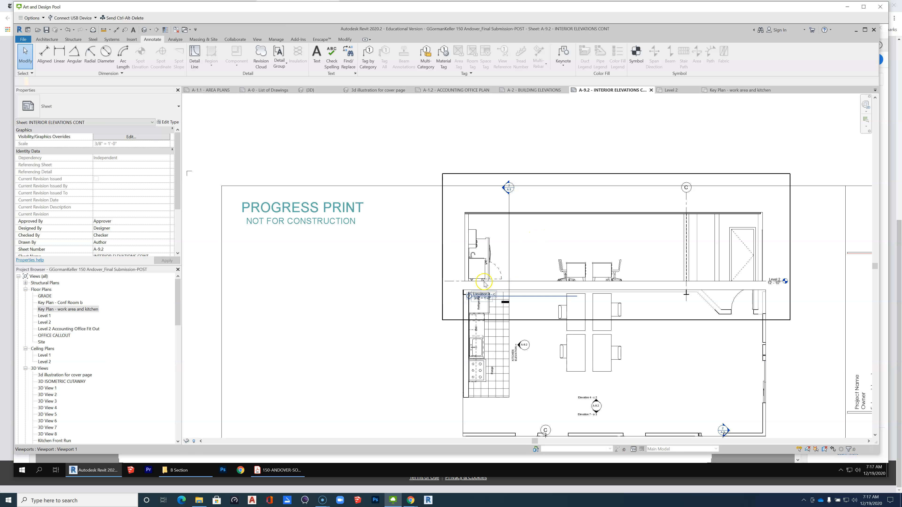
scroll(485, 283, up, 2)
click(486, 253)
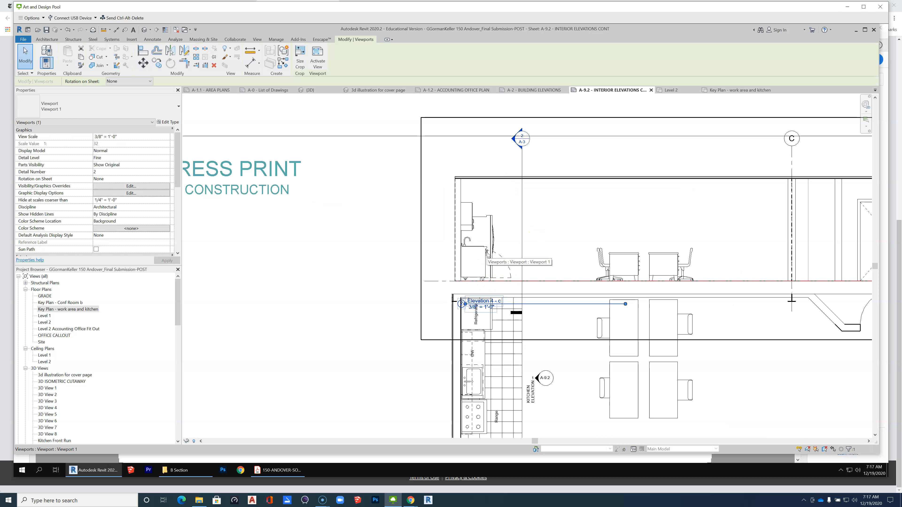
right_click(487, 254)
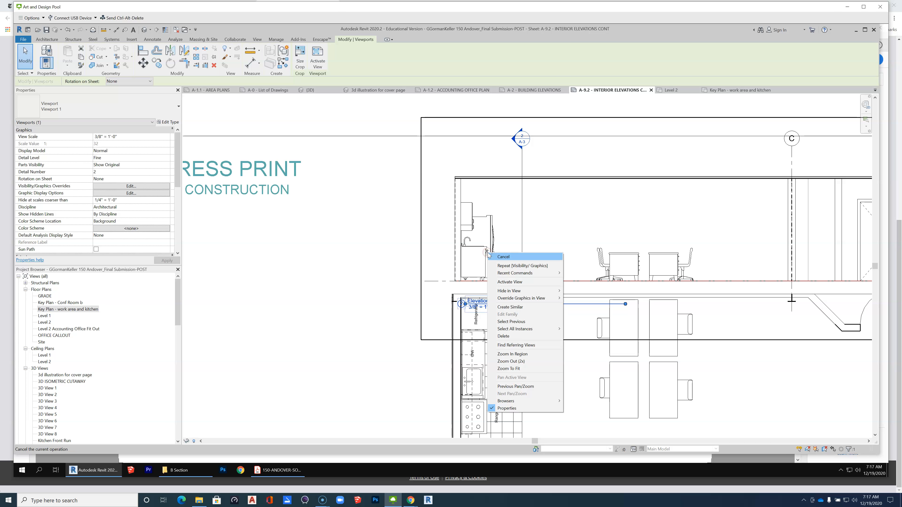
click(522, 282)
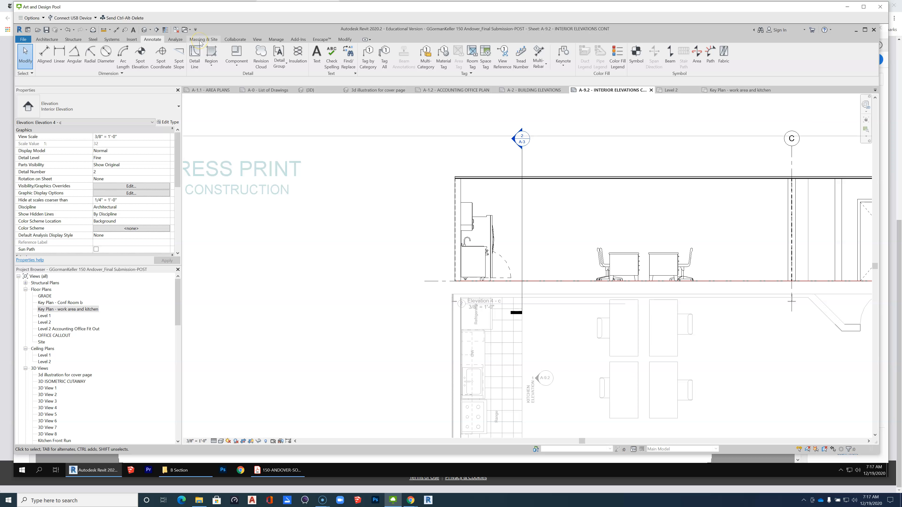
Draw a rectangular Detail-type callout around the kitchen cabinets in Elevation 4 - c and move its bubble above the ceiling line.
click(257, 40)
click(271, 63)
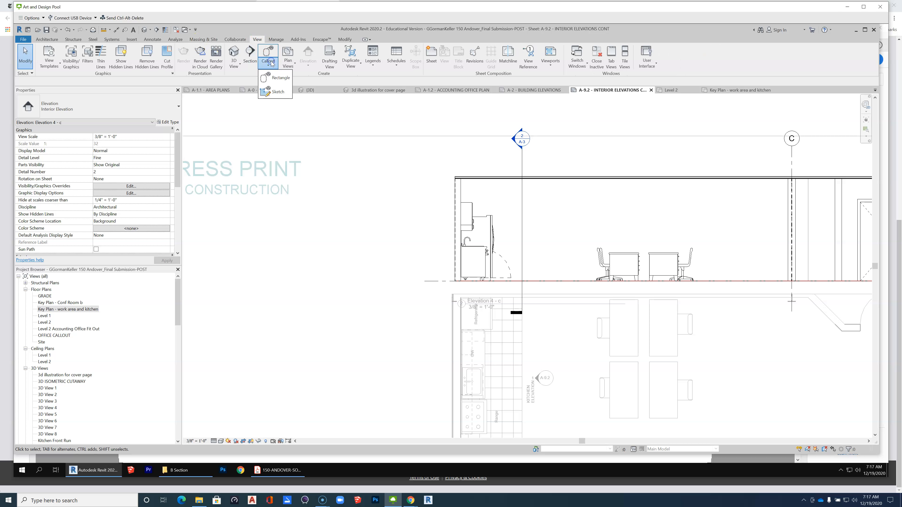
click(279, 77)
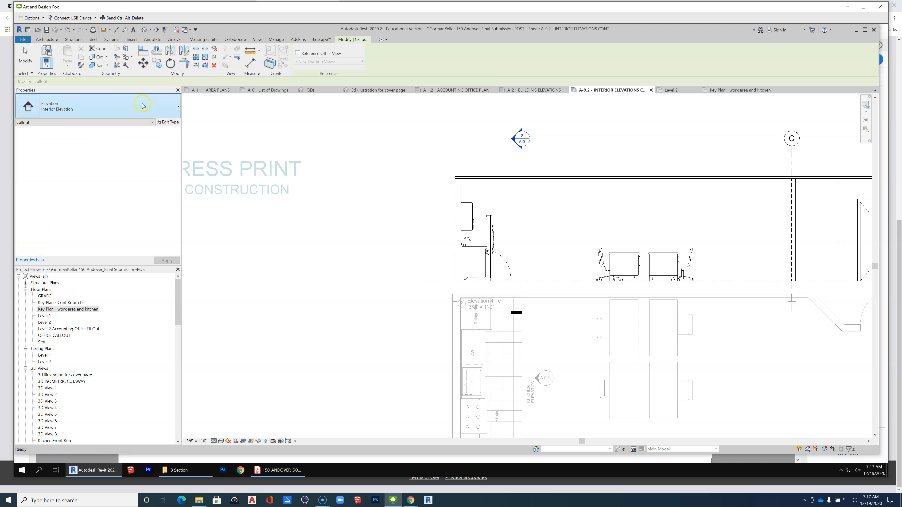
click(130, 106)
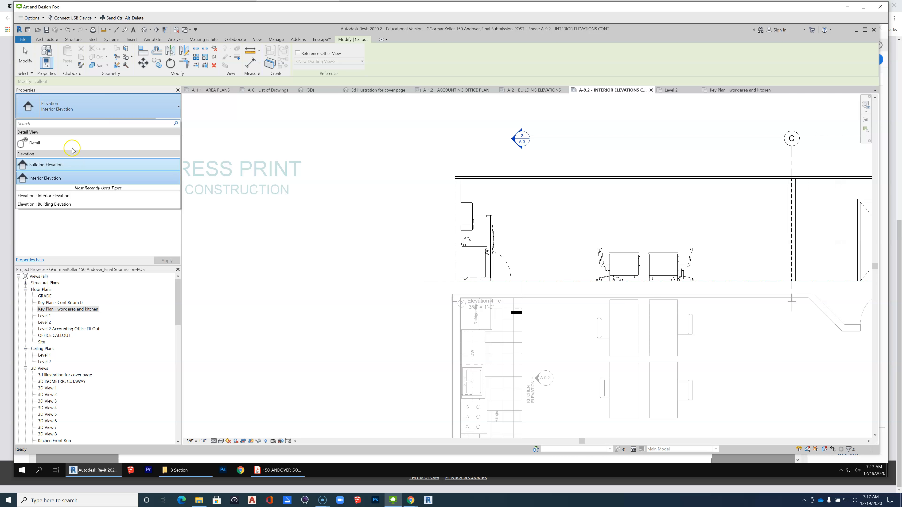
click(57, 143)
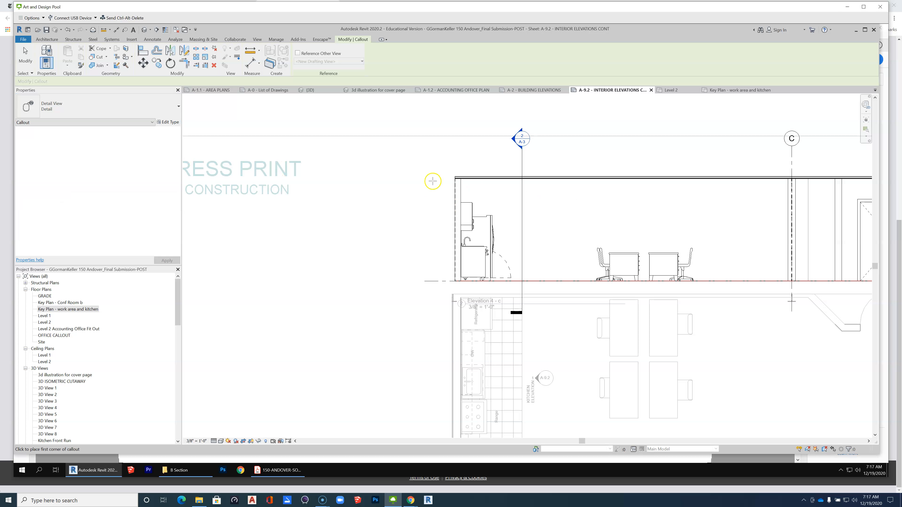
click(428, 187)
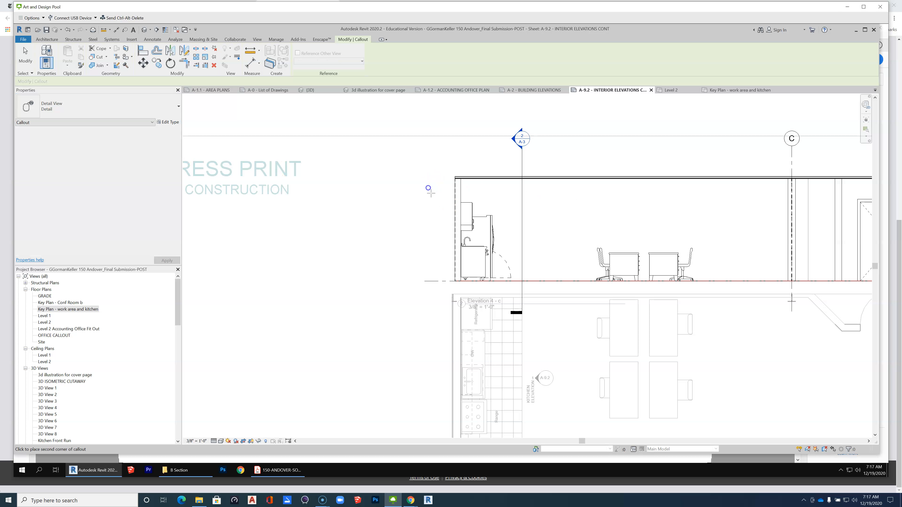
click(525, 288)
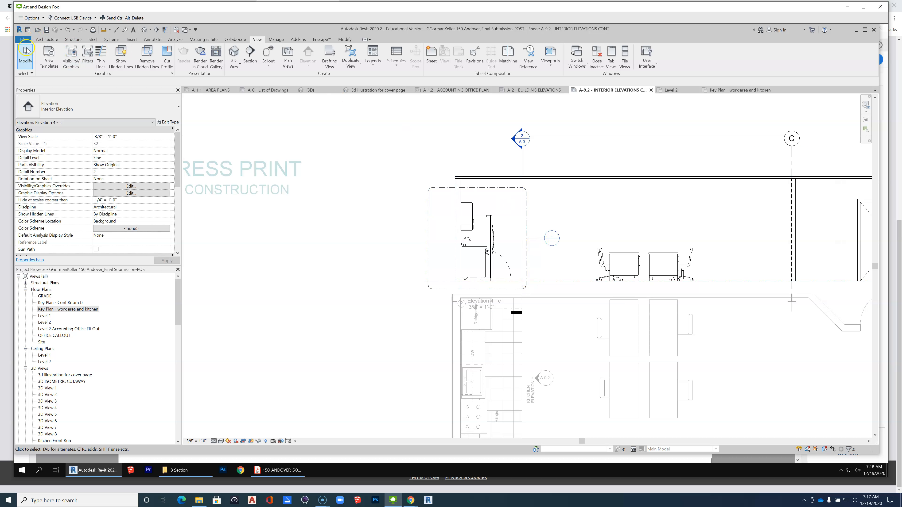
click(536, 239)
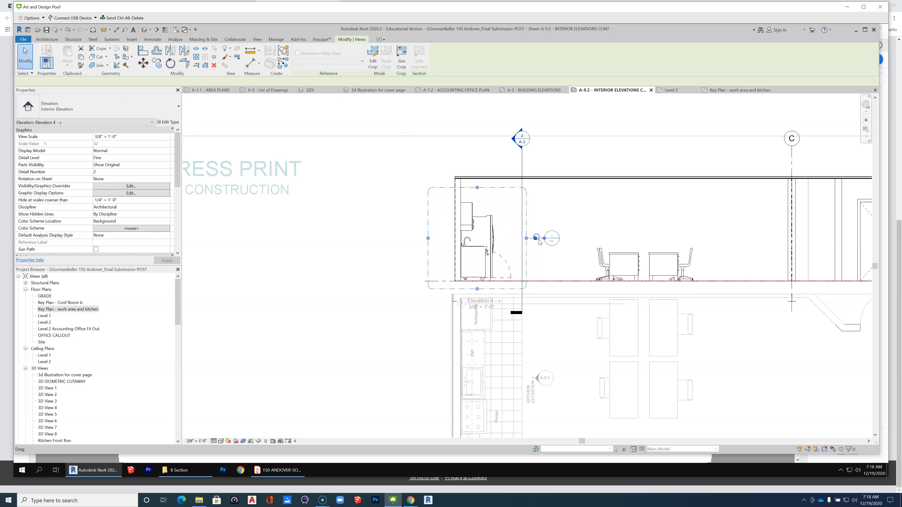
drag(550, 189, 549, 158)
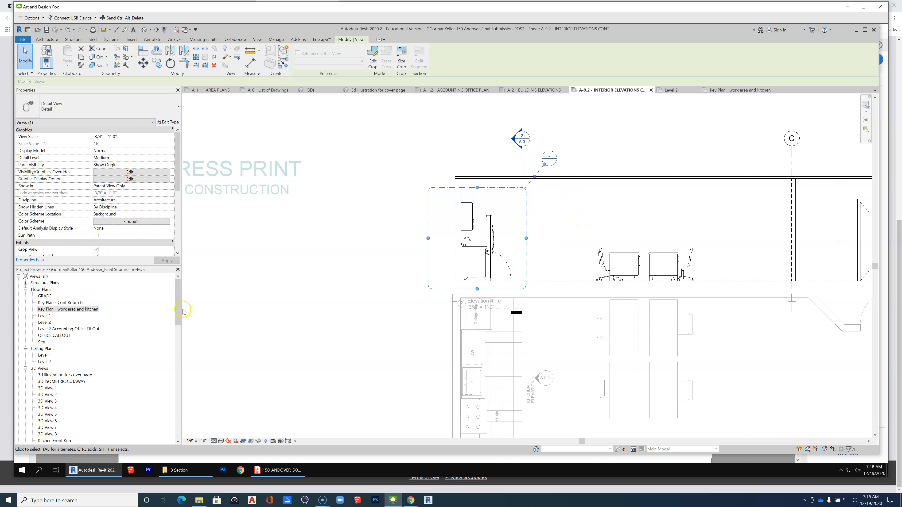
Expand the Detail Views (Detail) group in the Project Browser and select the Detail 0 callout view.
drag(183, 312, 184, 360)
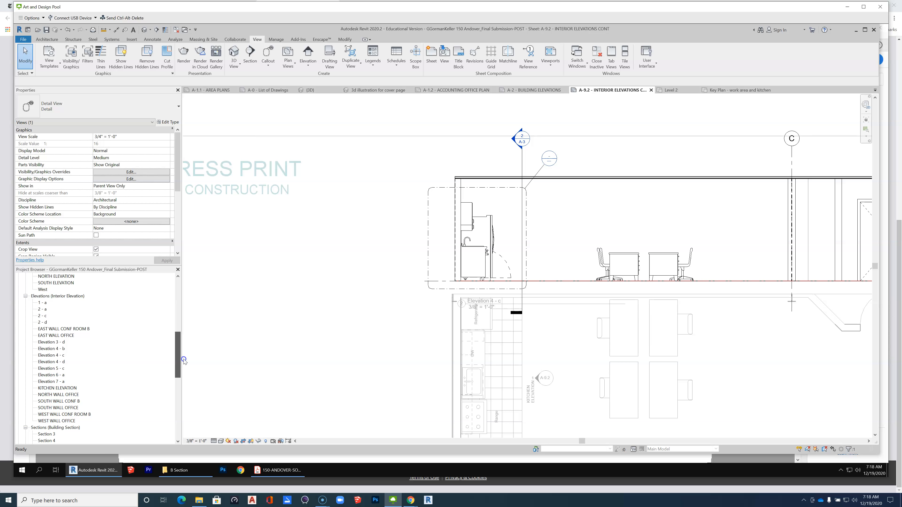
drag(184, 360, 185, 350)
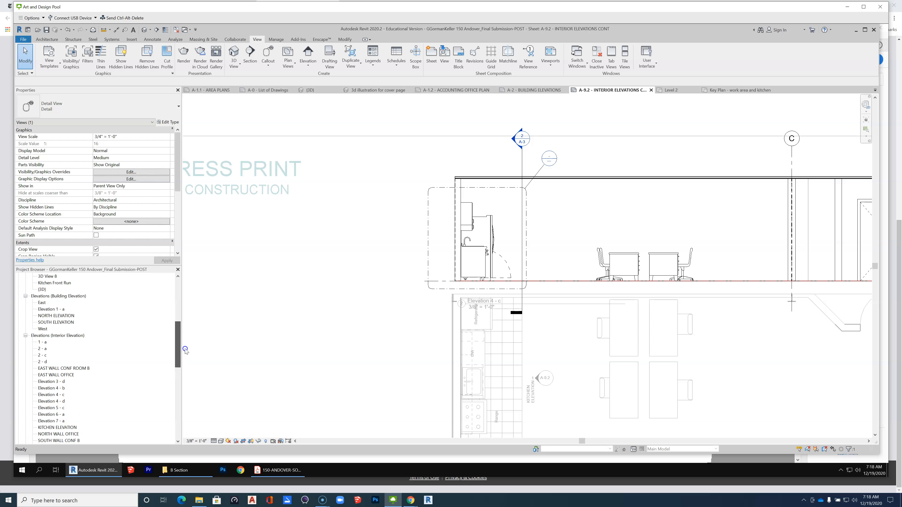
mouse_move(185, 350)
mouse_down()
mouse_move(185, 359)
mouse_move(184, 320)
mouse_move(180, 364)
mouse_move(178, 303)
mouse_move(174, 362)
mouse_up()
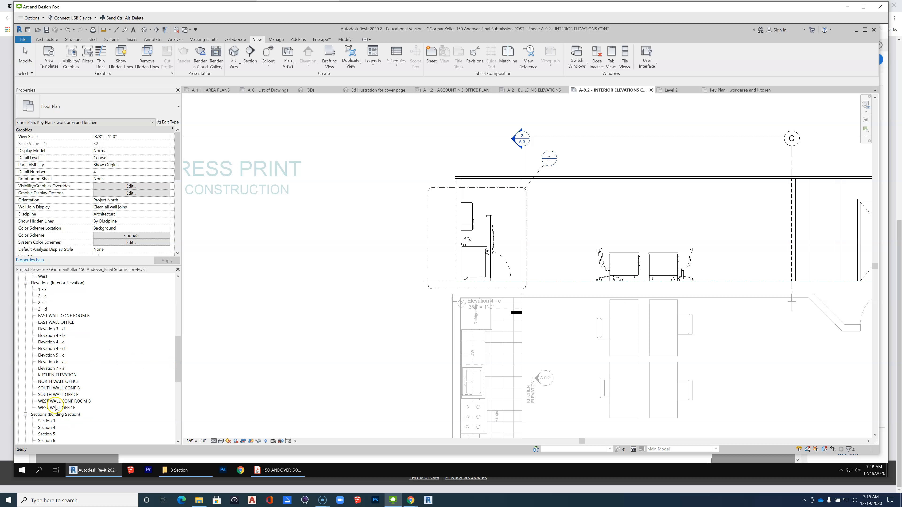
scroll(56, 405, down, 3)
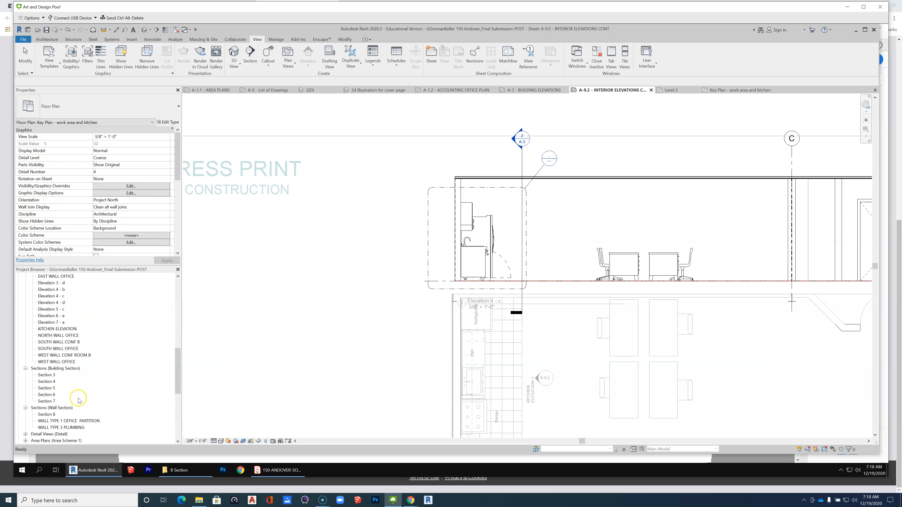
click(44, 413)
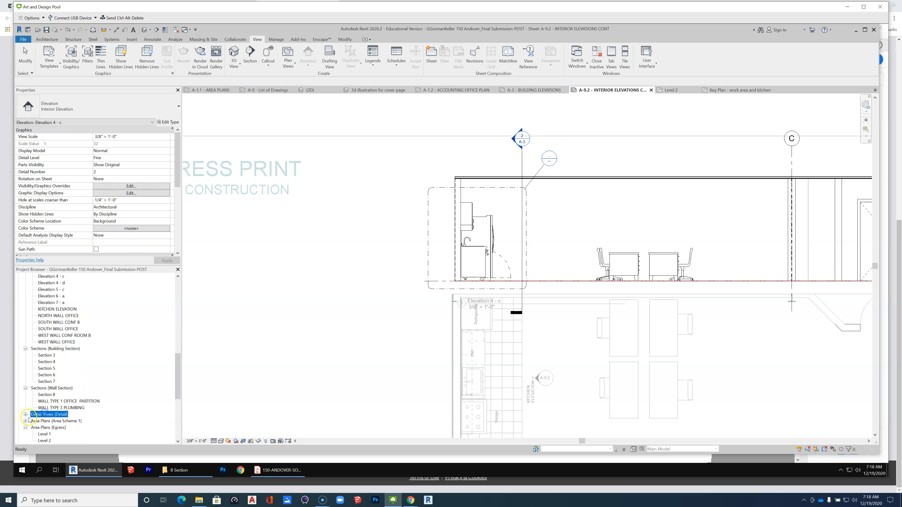
click(25, 415)
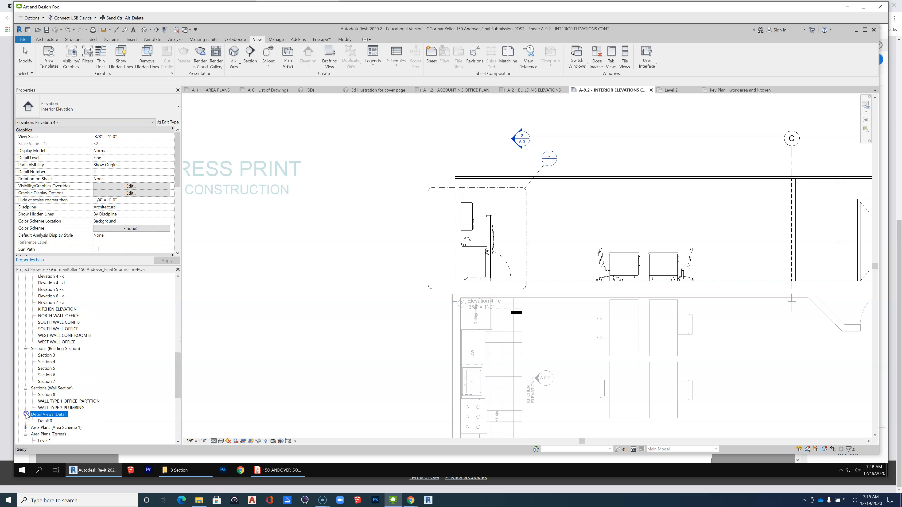
click(48, 422)
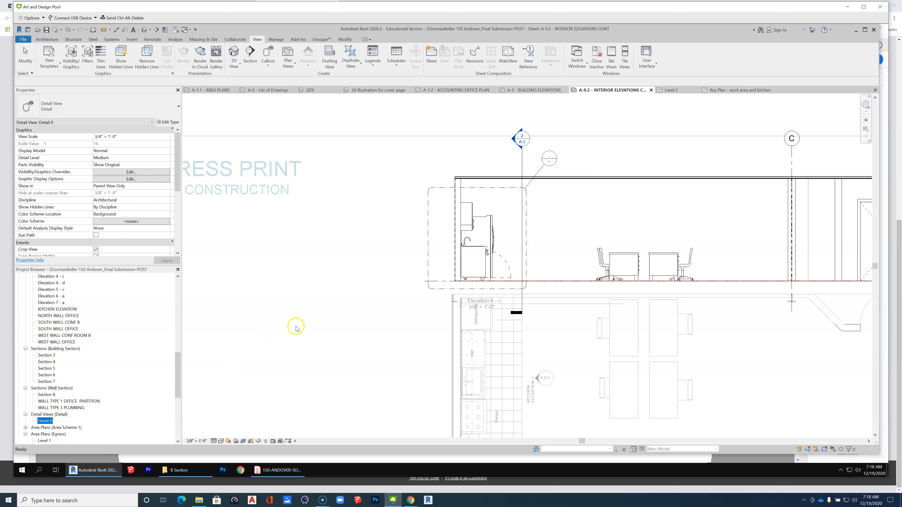
Deactivate the Elevation 4 - c view and place the Detail 0 view on the sheet beside it.
right_click(306, 324)
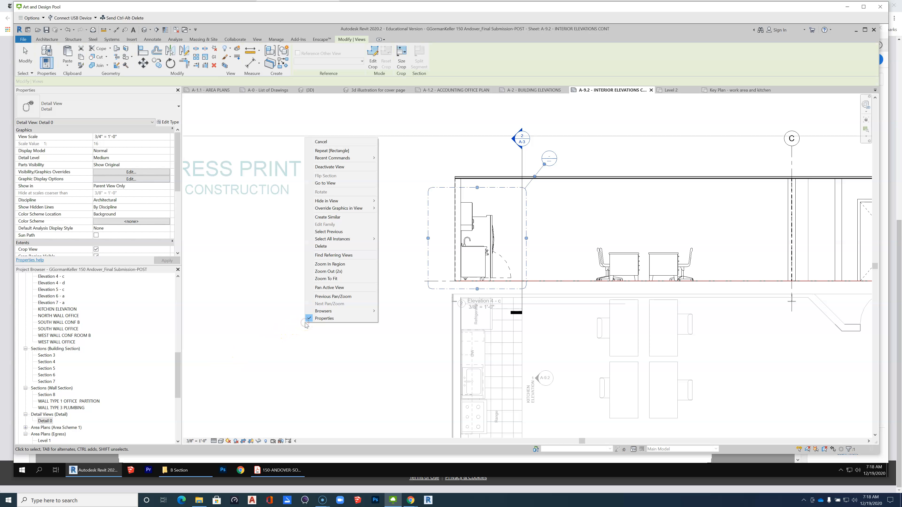
click(343, 167)
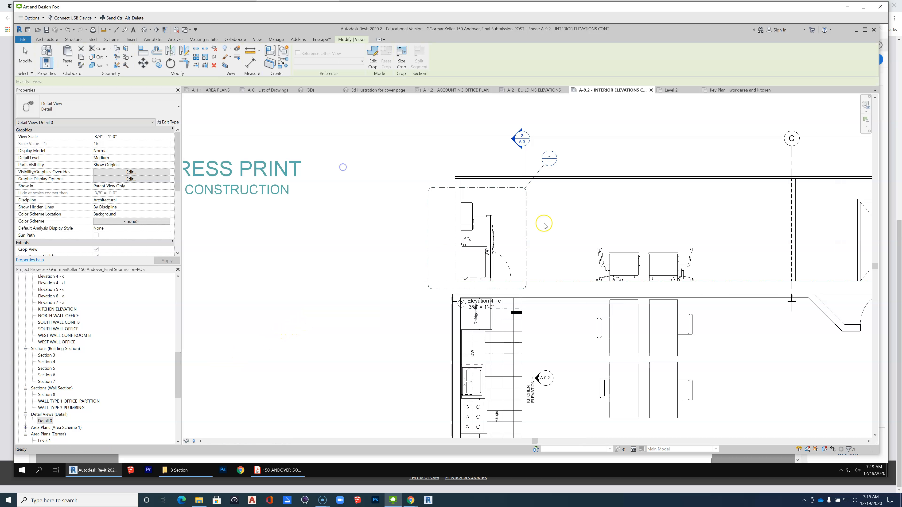
drag(39, 423, 300, 304)
click(395, 258)
Move the Detail 0 viewport below the NOT FOR CONSTRUCTION note, beside the key plan, and deselect it.
scroll(355, 302, down, 4)
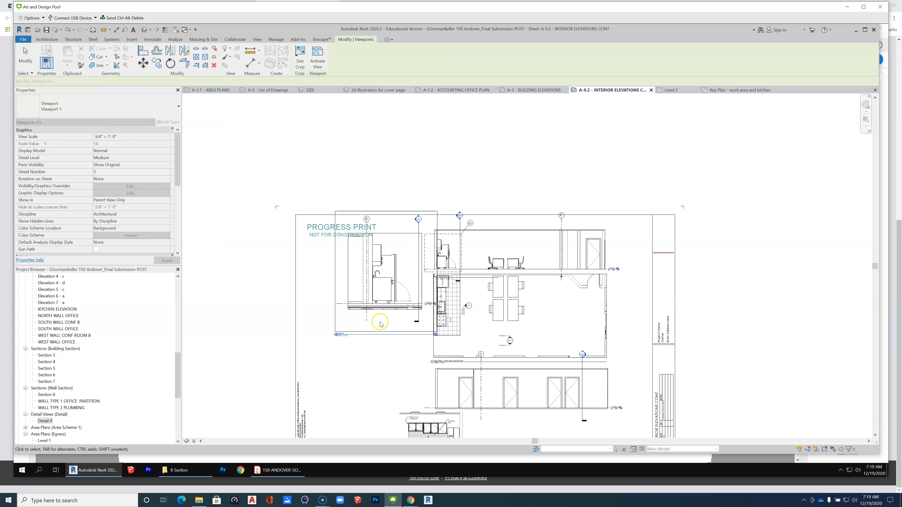
scroll(324, 338, up, 4)
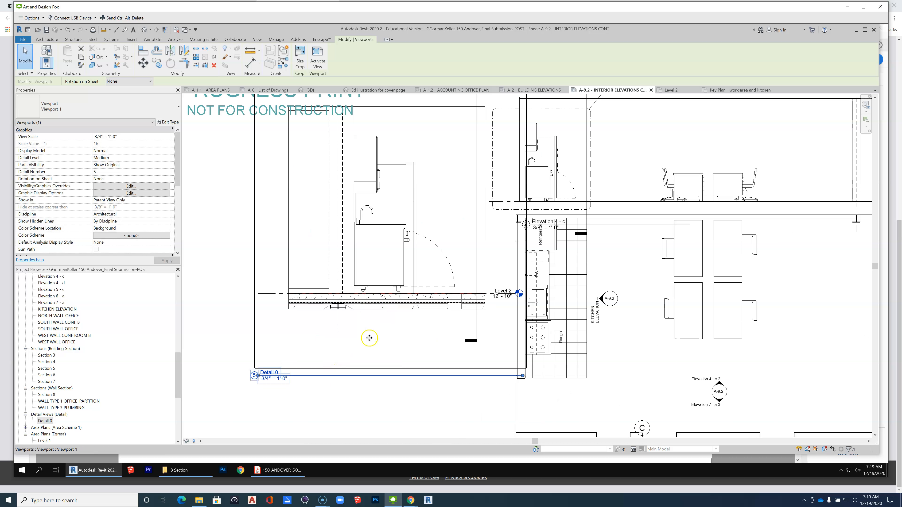
scroll(343, 366, down, 3)
drag(368, 332, 338, 371)
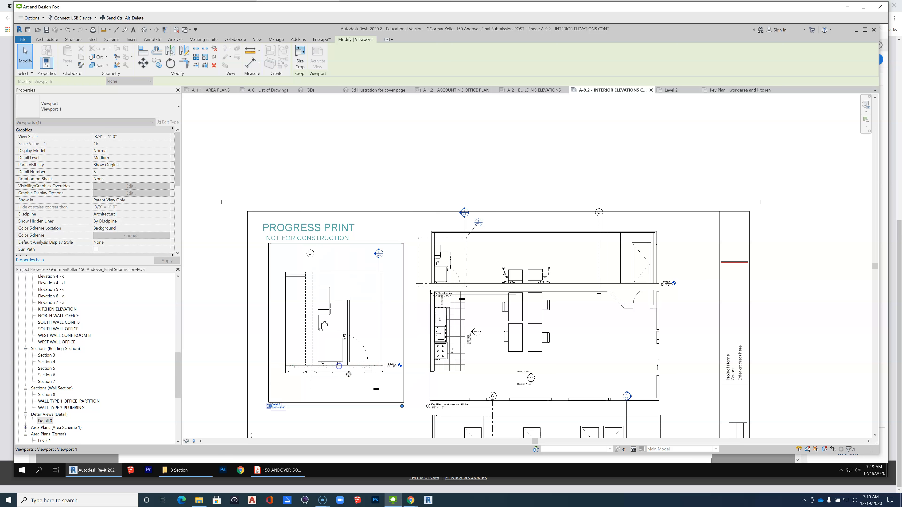
click(405, 188)
scroll(294, 422, up, 4)
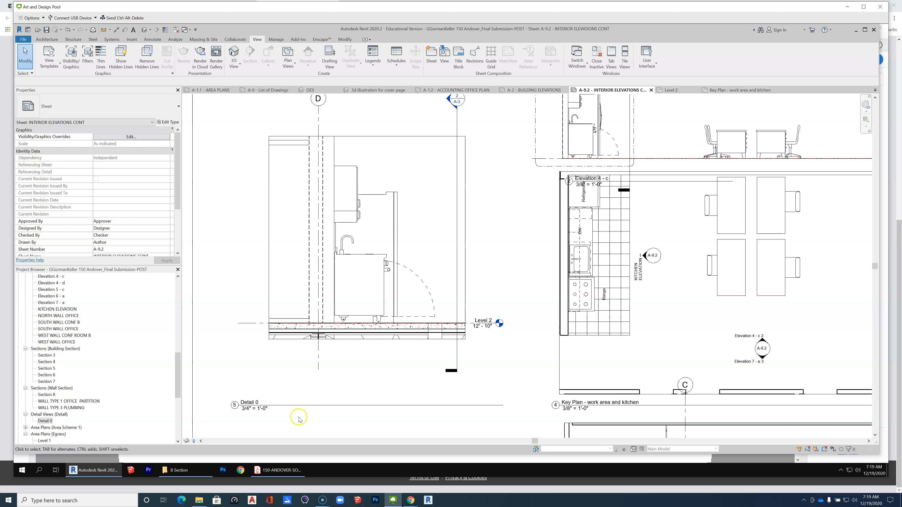
Set the Detail 0 viewport's view scale to 1 1/2" = 1'-0" and move the enlarged viewport down into the sheet's title block area.
click(351, 313)
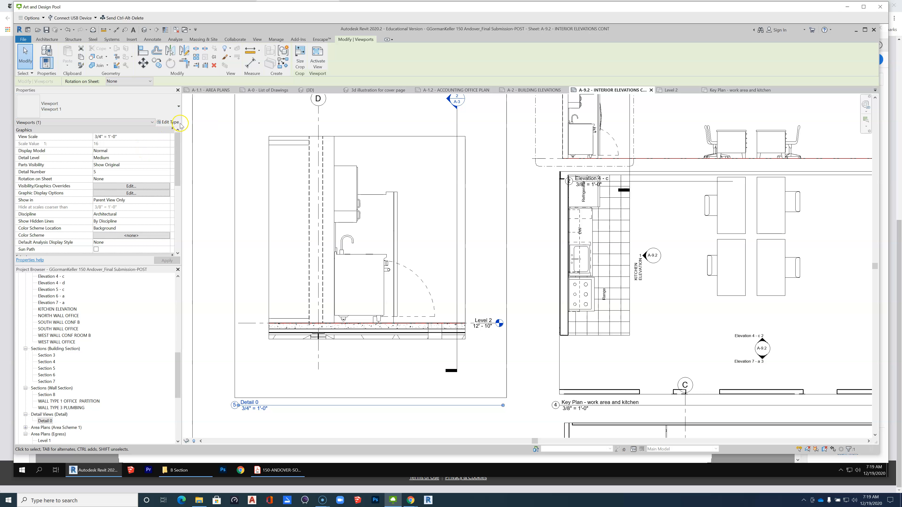
click(168, 137)
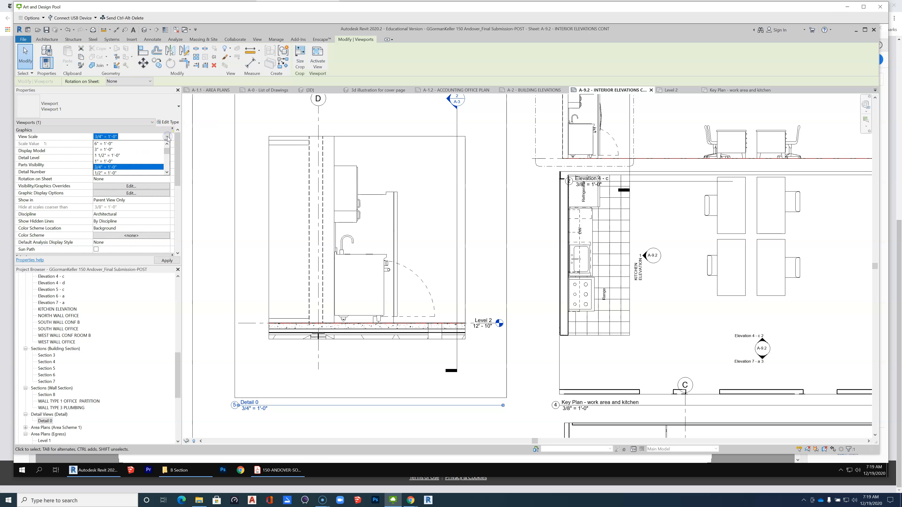
click(124, 156)
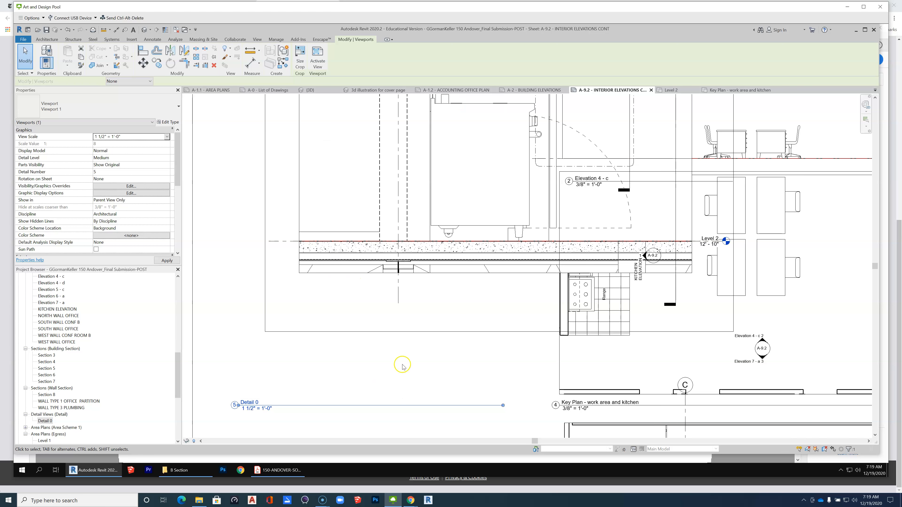
scroll(378, 340, down, 8)
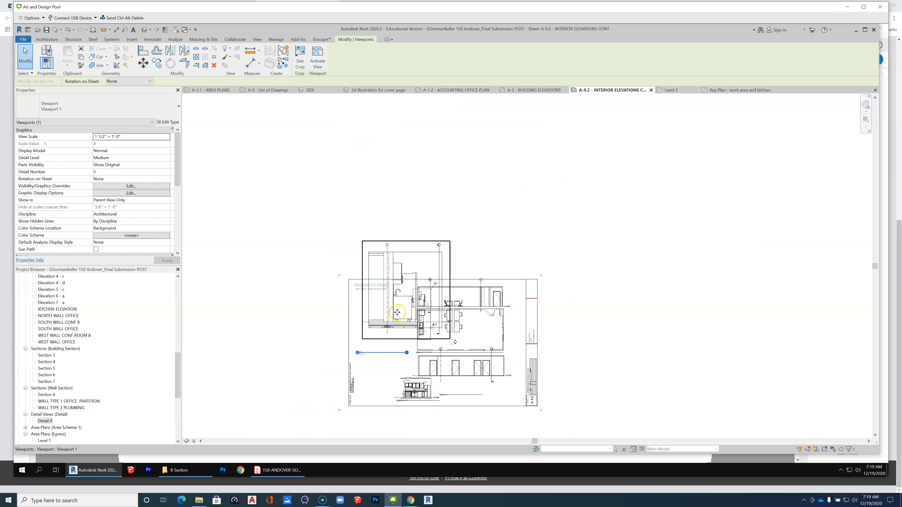
drag(379, 340, 377, 344)
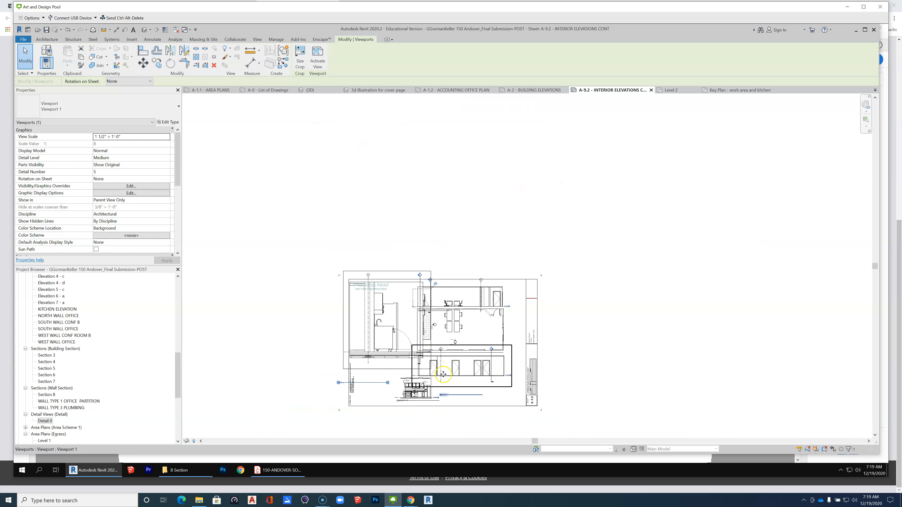
scroll(351, 398, up, 2)
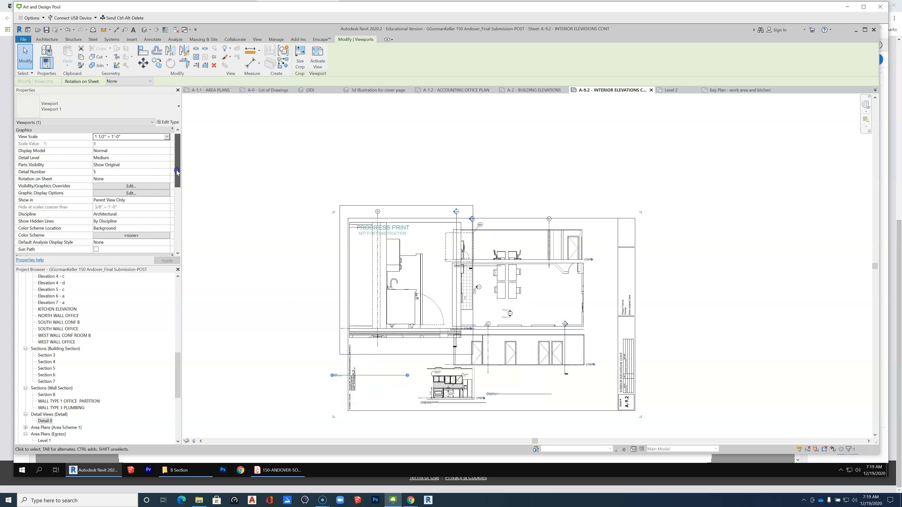
Set the Detail 0 view's phase filter to Show Complete.
drag(177, 171, 184, 231)
click(143, 235)
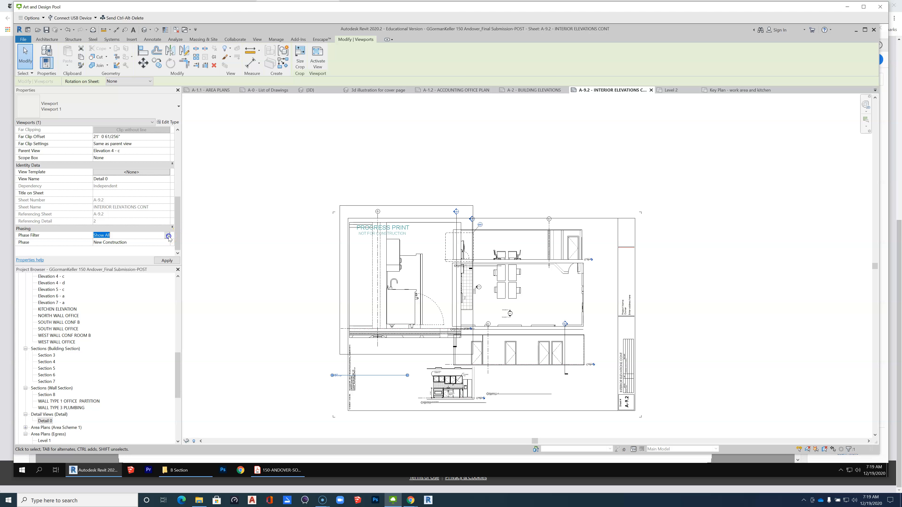
click(167, 235)
click(113, 254)
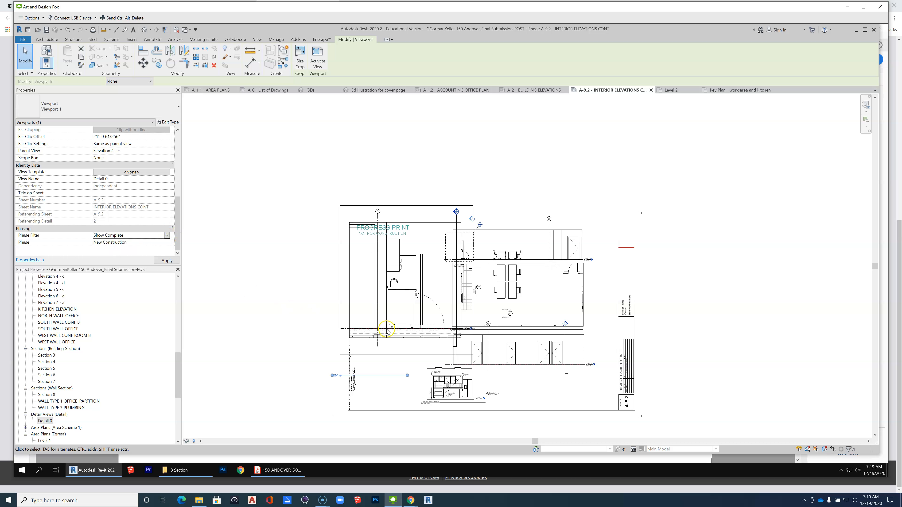
Activate the Detail 0 view and edit its crop boundary, pulling the left edge to grid D, the right edge inward and the lower edge up to the floor slab.
scroll(401, 319, up, 2)
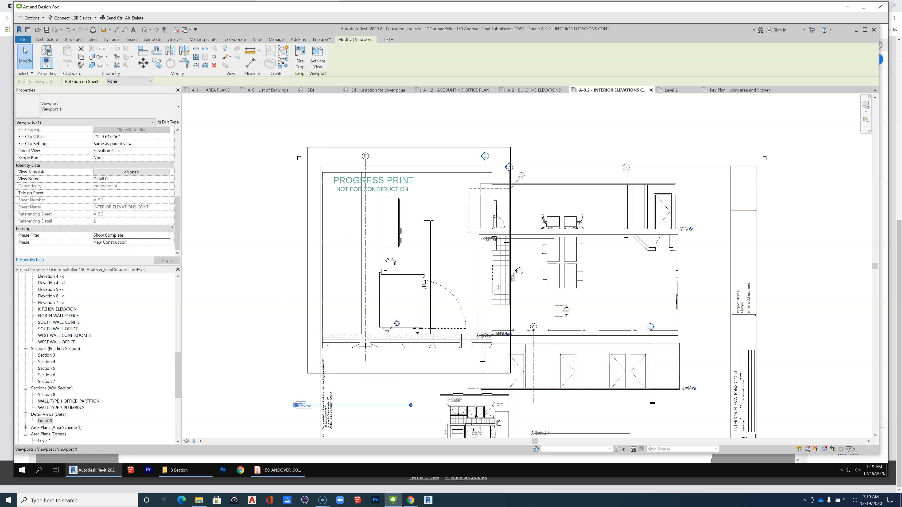
right_click(396, 322)
click(426, 194)
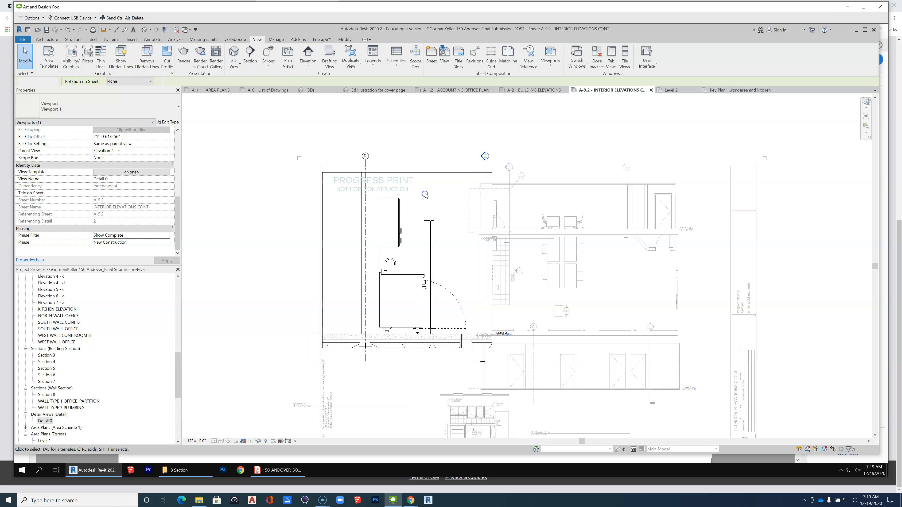
click(430, 172)
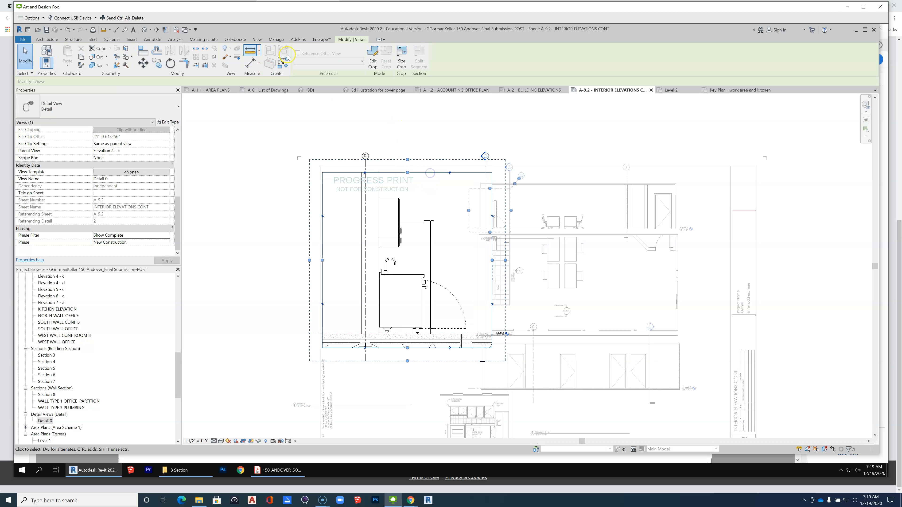
click(373, 57)
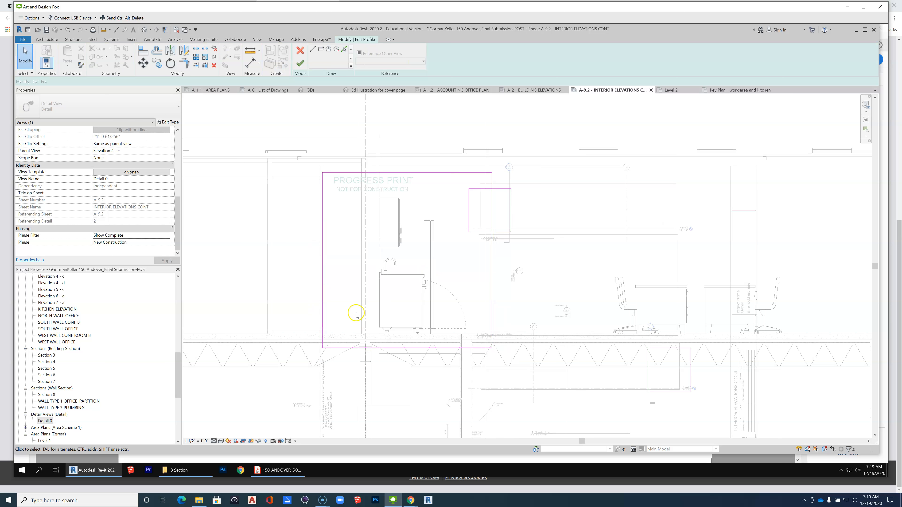
drag(324, 282, 365, 278)
mouse_move(492, 277)
mouse_down()
mouse_move(468, 280)
mouse_move(477, 282)
mouse_up()
click(425, 333)
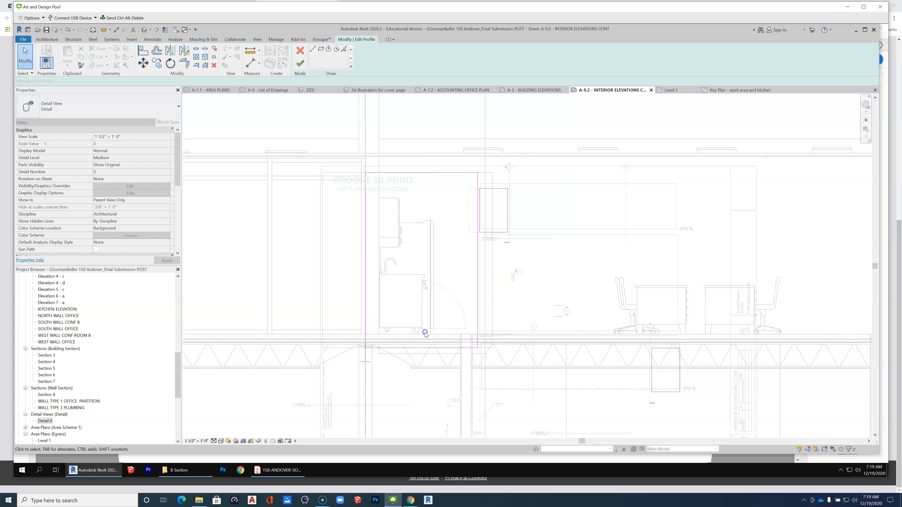
drag(412, 348, 414, 337)
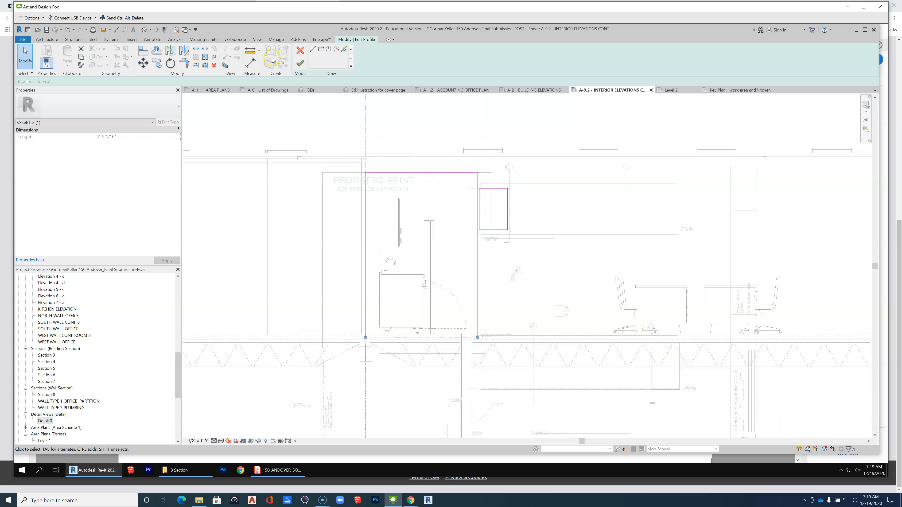
click(298, 63)
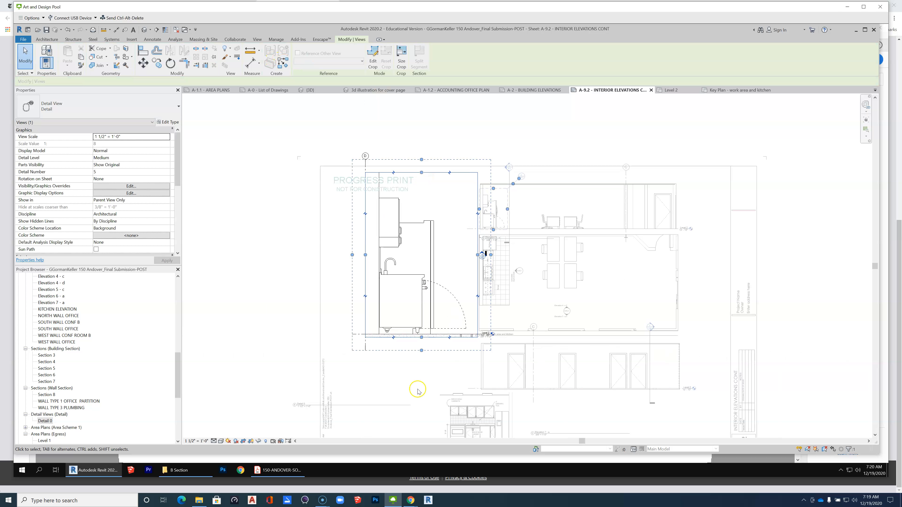
scroll(417, 391, down, 2)
click(376, 258)
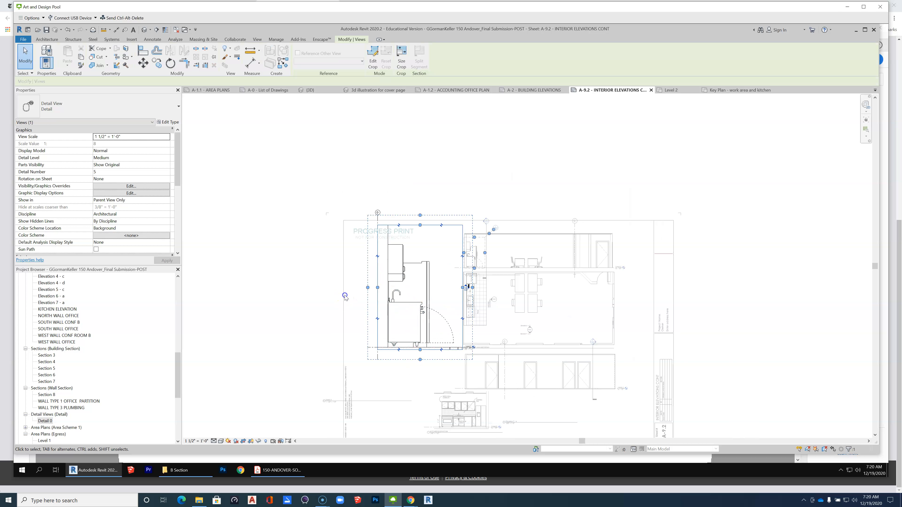
click(335, 388)
Draw a small rectangular Detail callout around the Level 2 floor slab at the end of the cabinet door swing.
scroll(482, 391, up, 1)
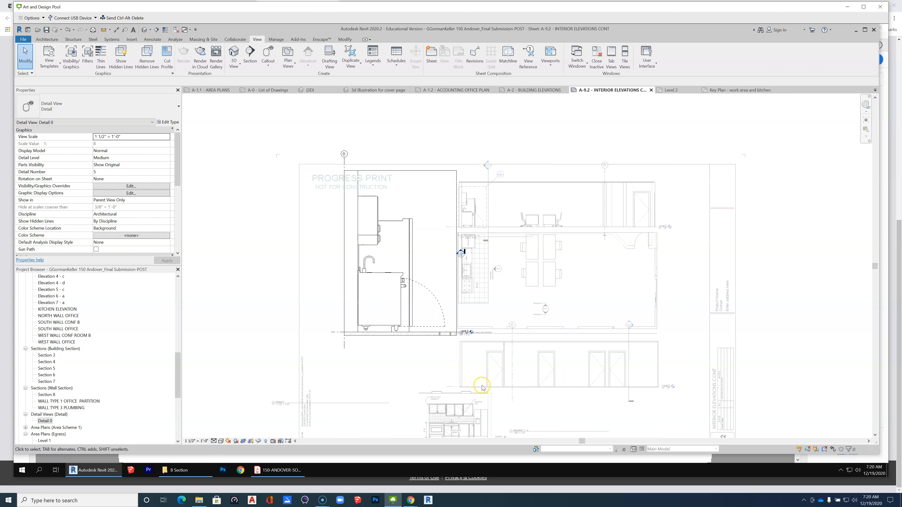
scroll(419, 339, down, 1)
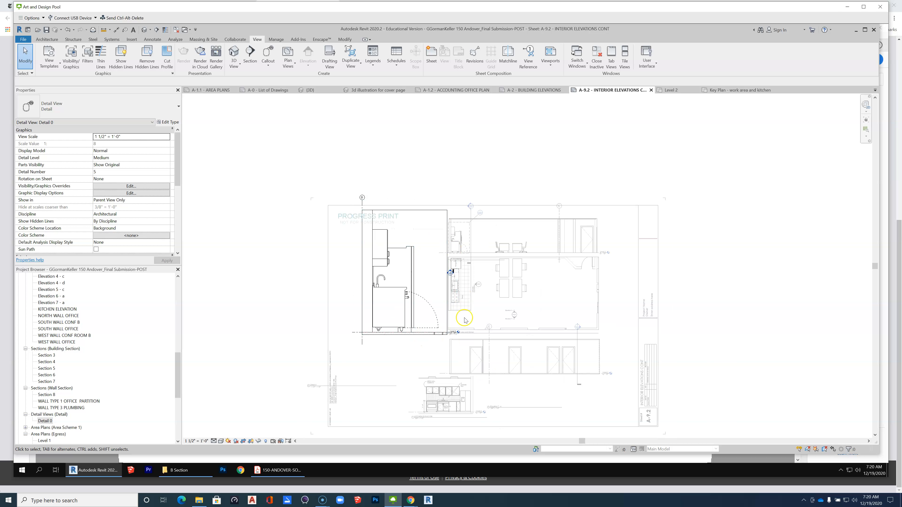
scroll(419, 376, up, 1)
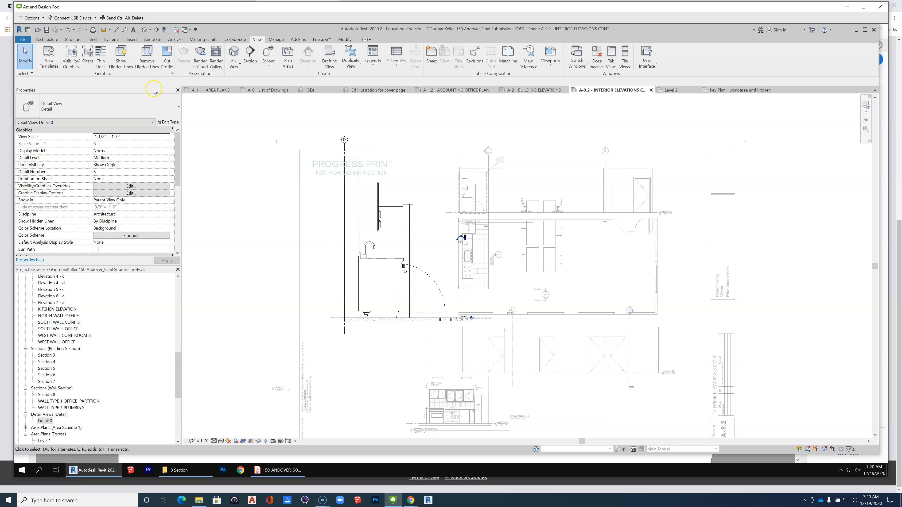
click(372, 219)
click(269, 52)
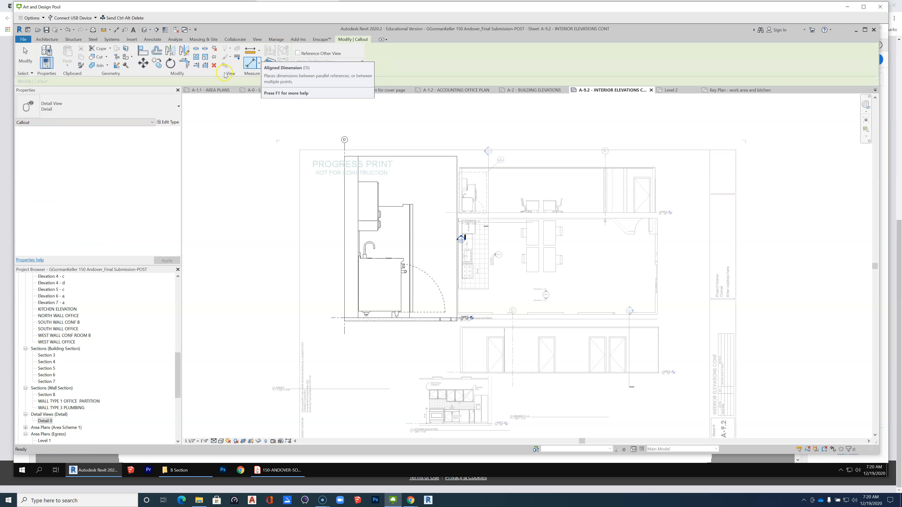
scroll(429, 331, up, 3)
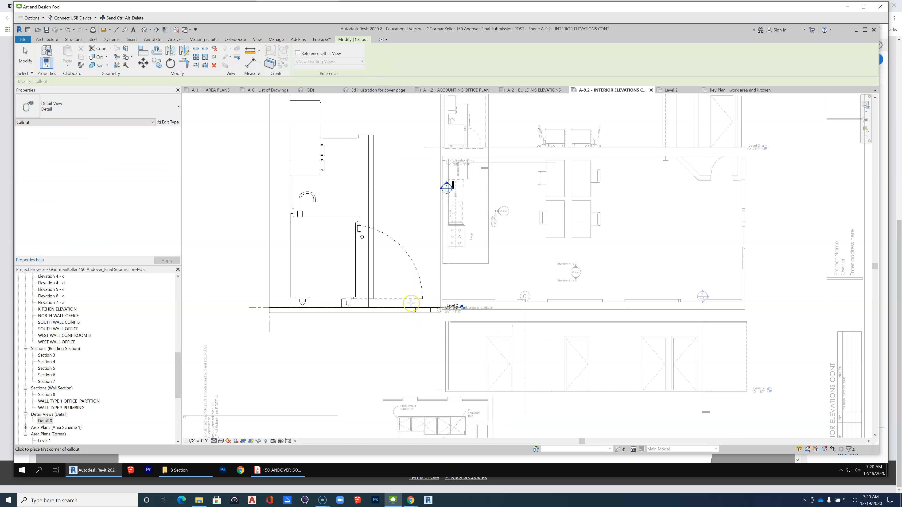
click(399, 296)
click(427, 324)
key(Escape)
Move the new floor callout's bubble above the floor line, beside the door swing, and deselect it.
click(25, 50)
scroll(420, 324, up, 2)
click(424, 323)
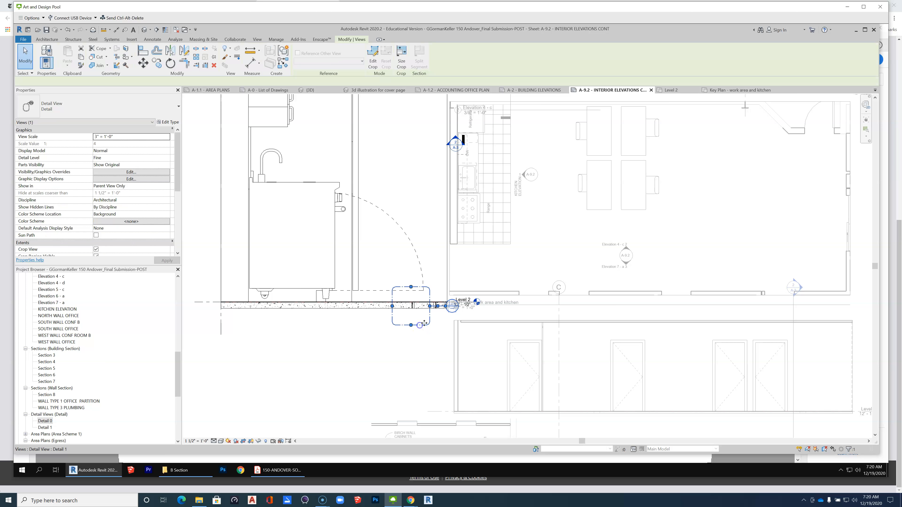
drag(448, 314, 432, 256)
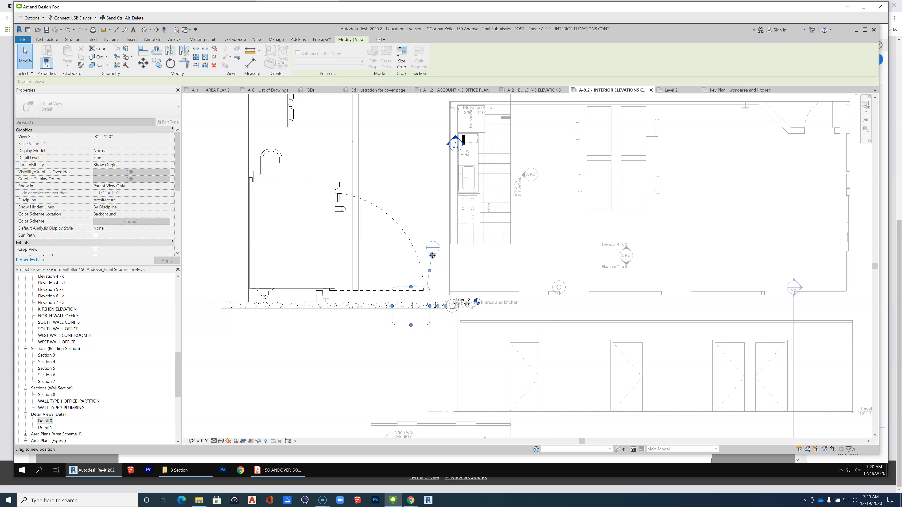
click(421, 405)
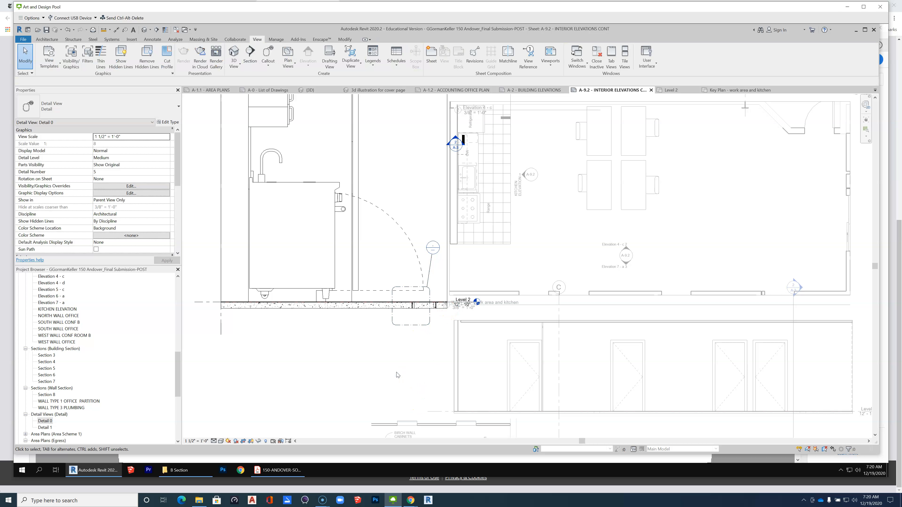
click(392, 303)
scroll(404, 361, down, 2)
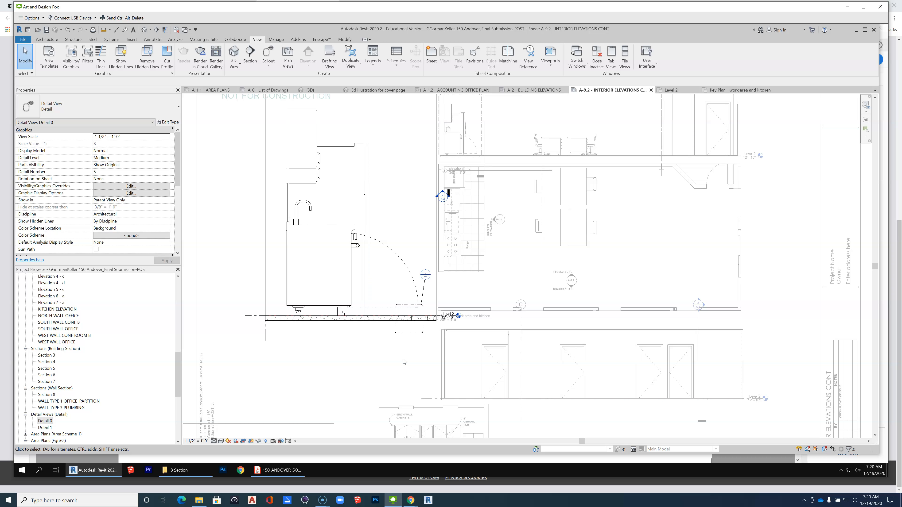
Create a new sheet with the D 22 x 34 Horizontal title block and no placeholder sheet.
drag(182, 371, 181, 399)
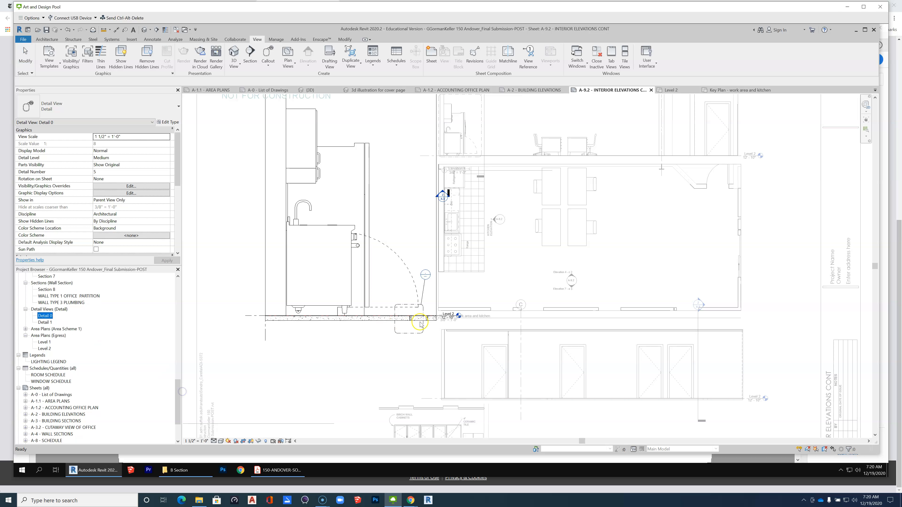
click(418, 335)
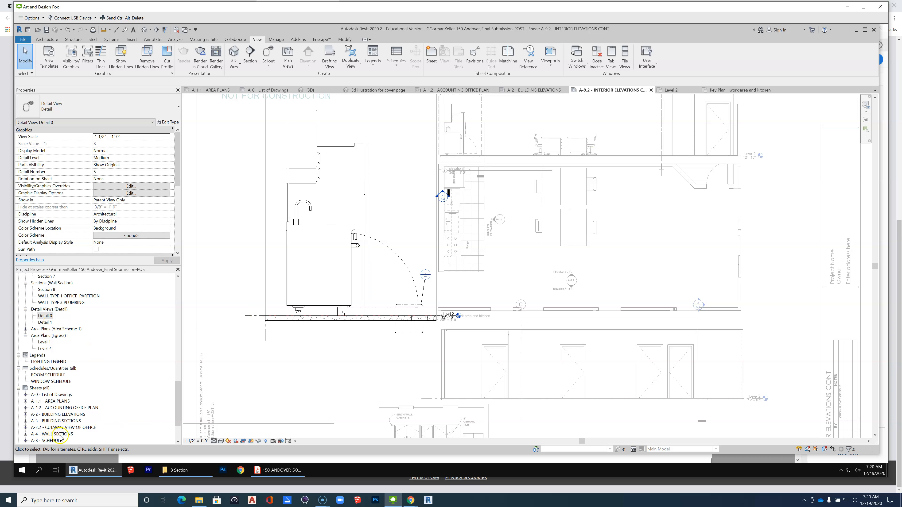
scroll(60, 438, down, 1)
click(68, 420)
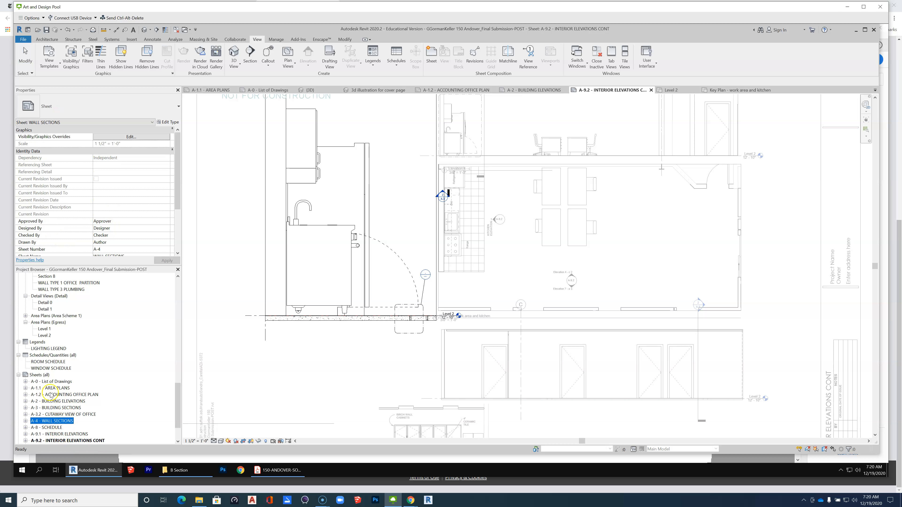
right_click(44, 377)
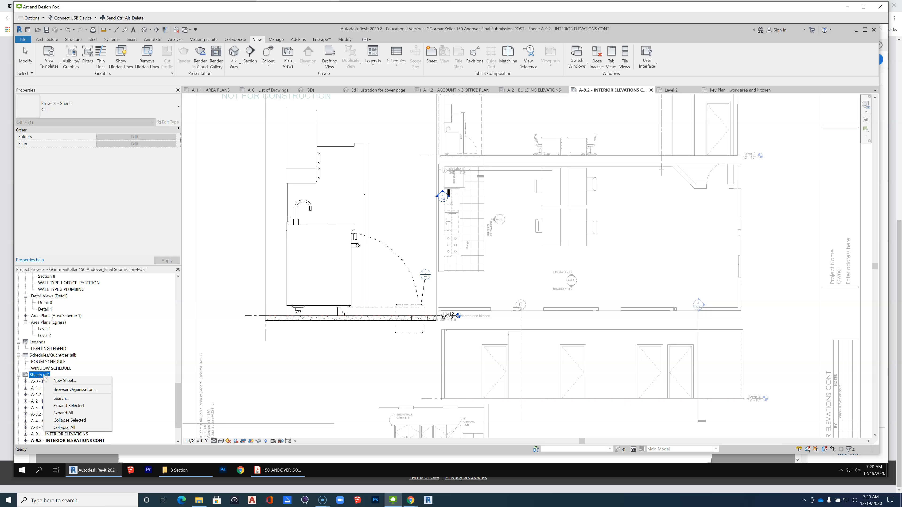
click(72, 380)
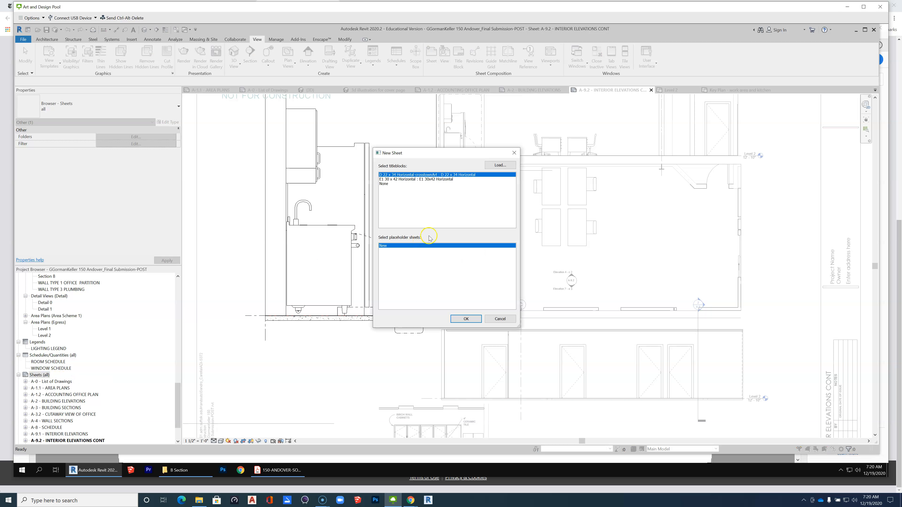
click(466, 319)
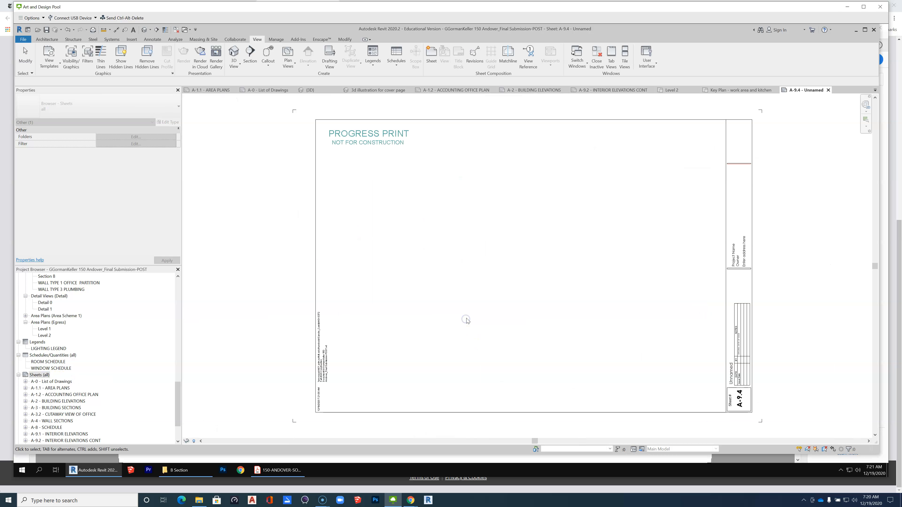
Set the new sheet's number to A-5 and its name to details in the title block.
click(740, 397)
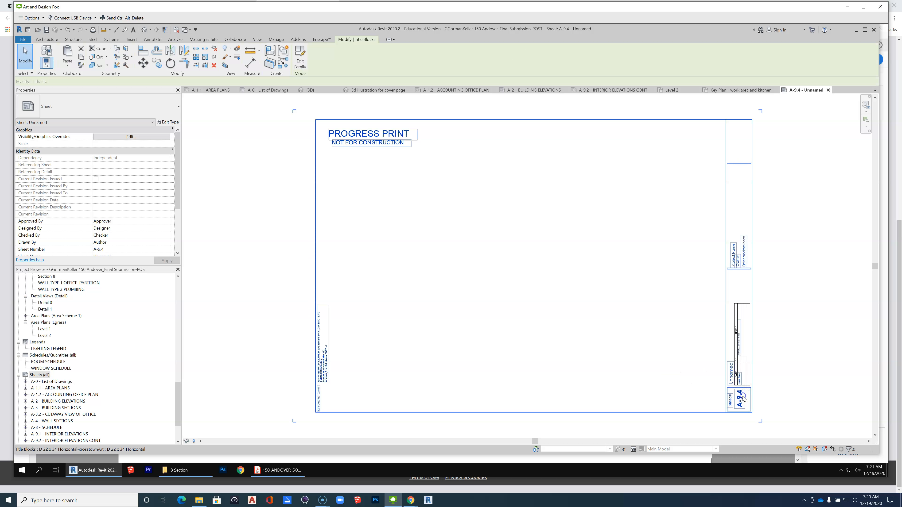
click(739, 396)
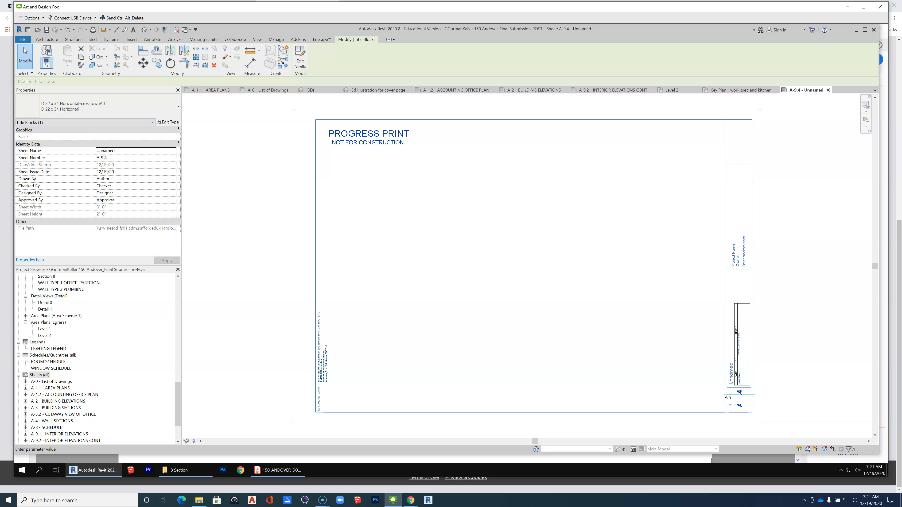
key(Return)
click(730, 372)
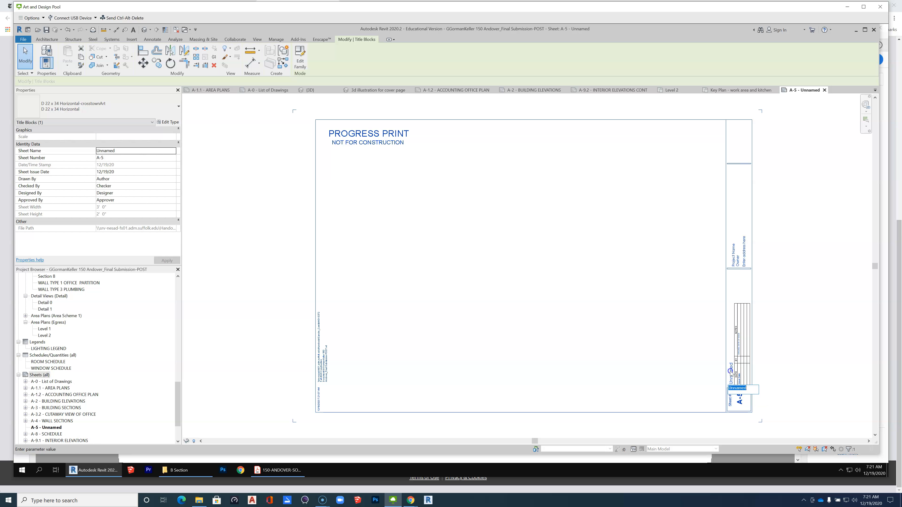
text(details)
key(Return)
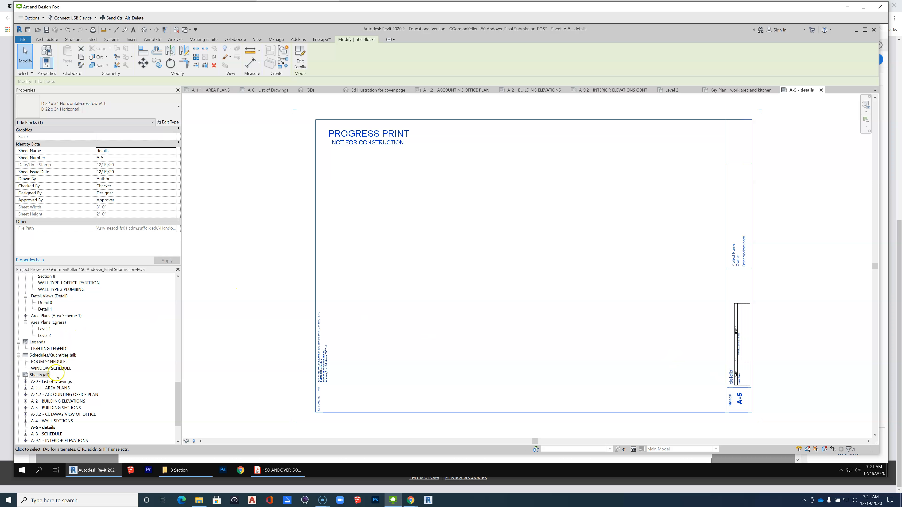
Place the Detail 1 view on sheet A-5 in the upper part of the sheet near the title block.
drag(42, 309, 448, 202)
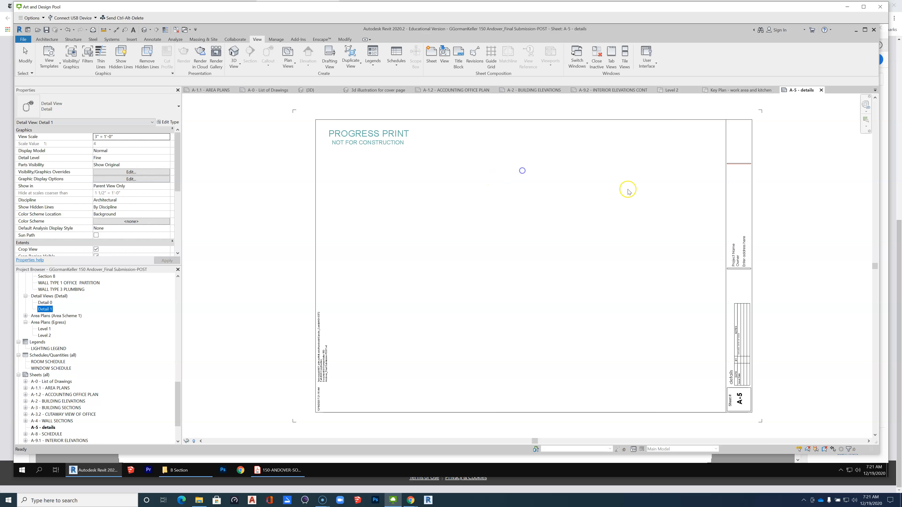
click(646, 171)
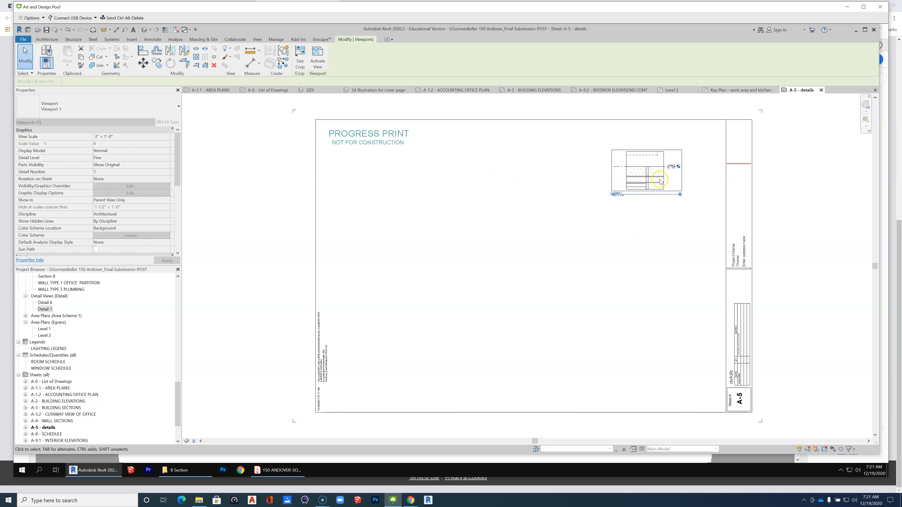
scroll(660, 181, up, 5)
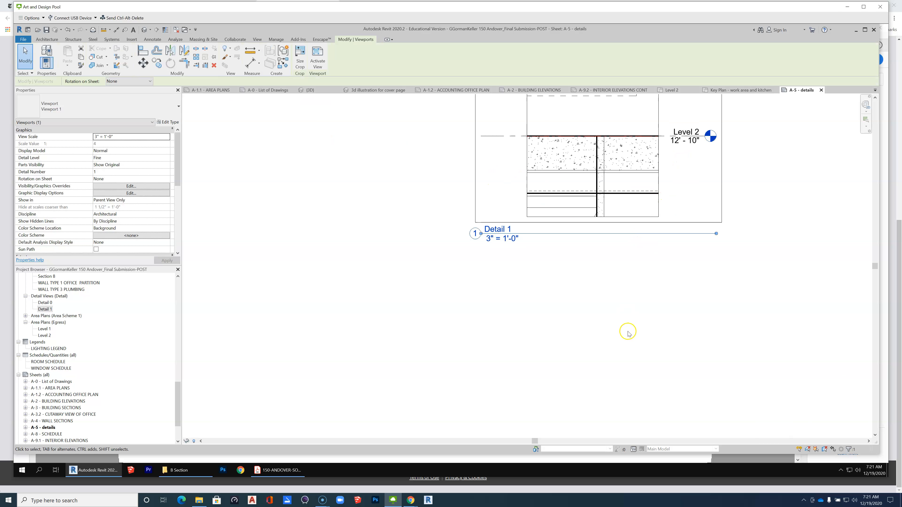
scroll(629, 334, down, 2)
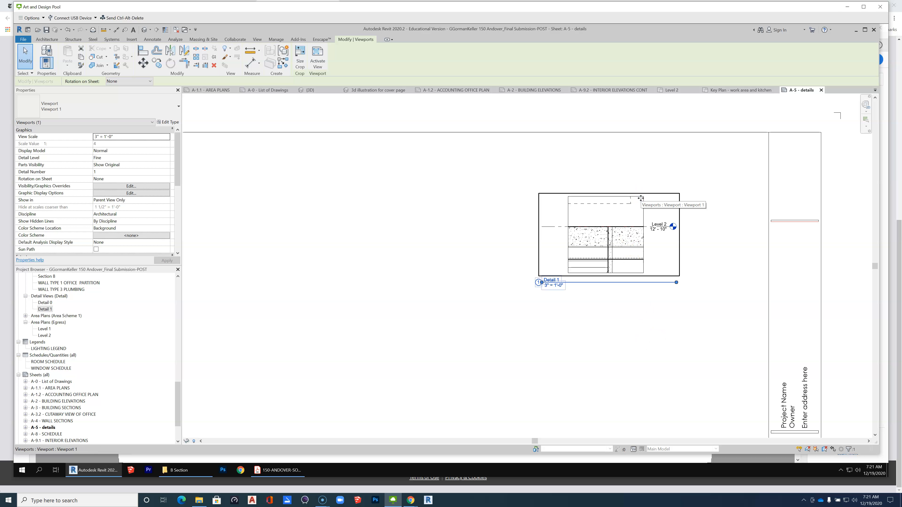
Activate the Detail 1 viewport, raise the crop region's bottom edge to just below the Level 2 line, and deactivate the view.
click(315, 55)
click(627, 273)
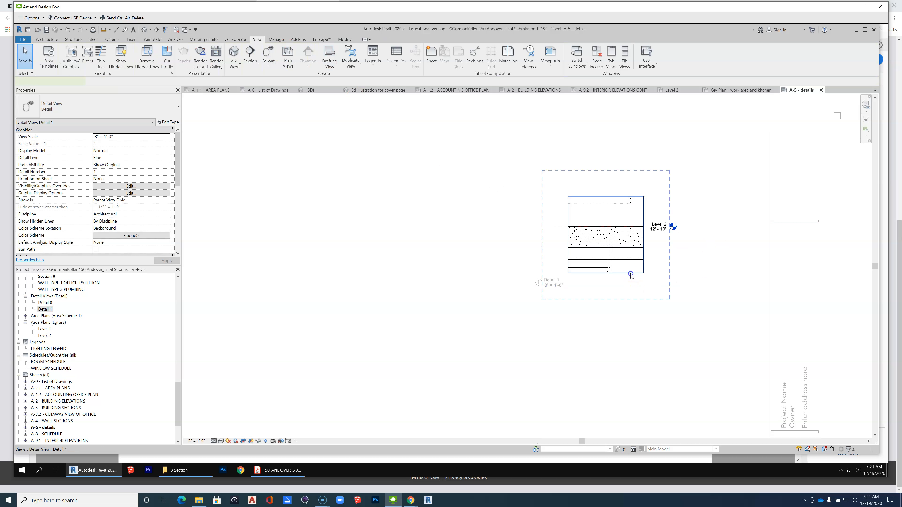
drag(606, 273, 605, 233)
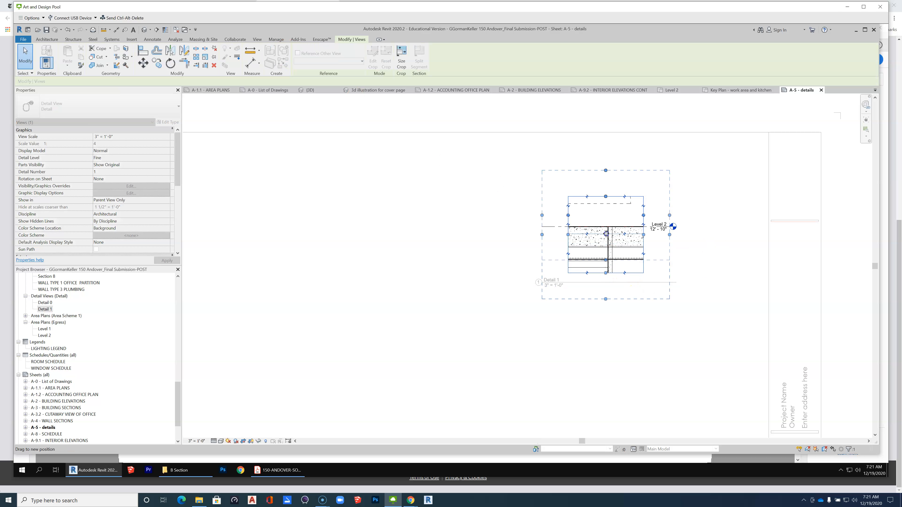
click(639, 297)
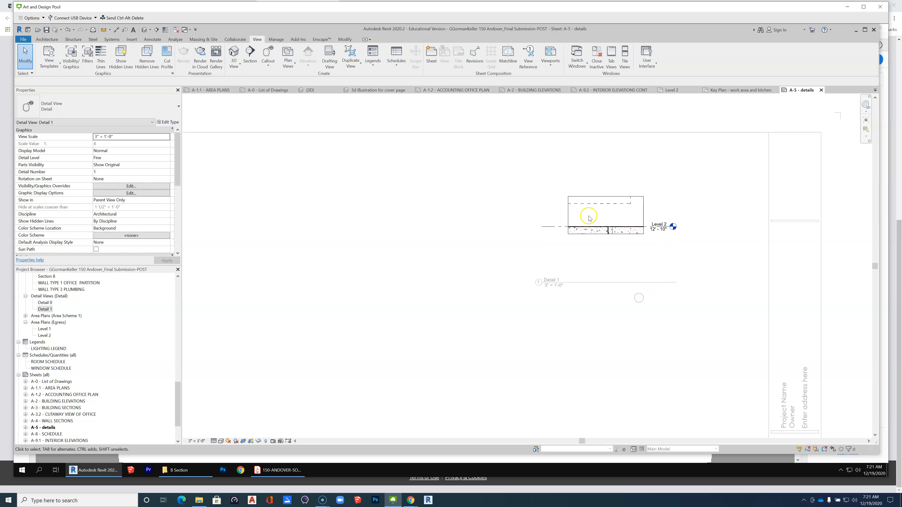
scroll(597, 222, up, 3)
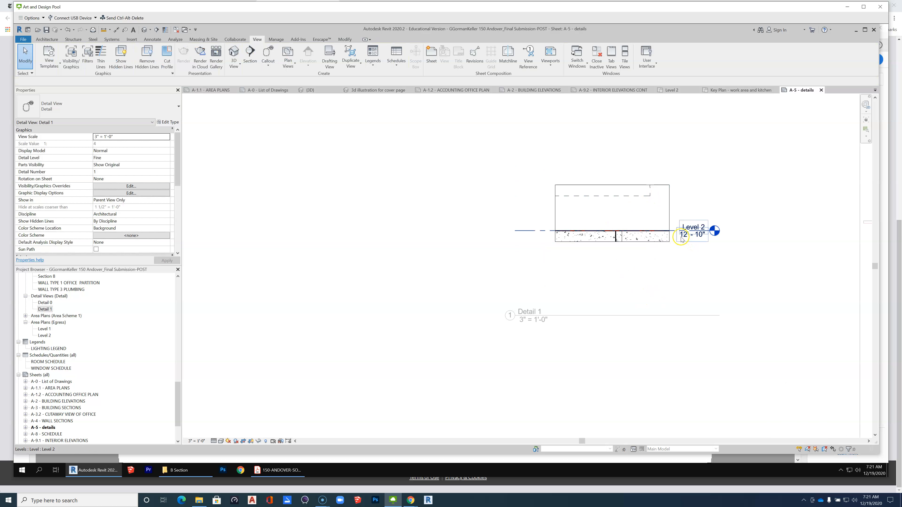
scroll(660, 274, down, 1)
right_click(620, 286)
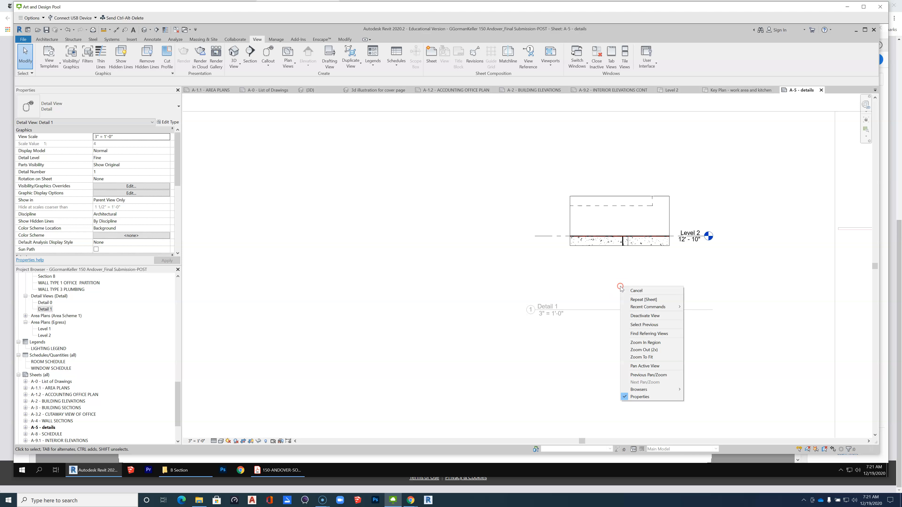
click(653, 315)
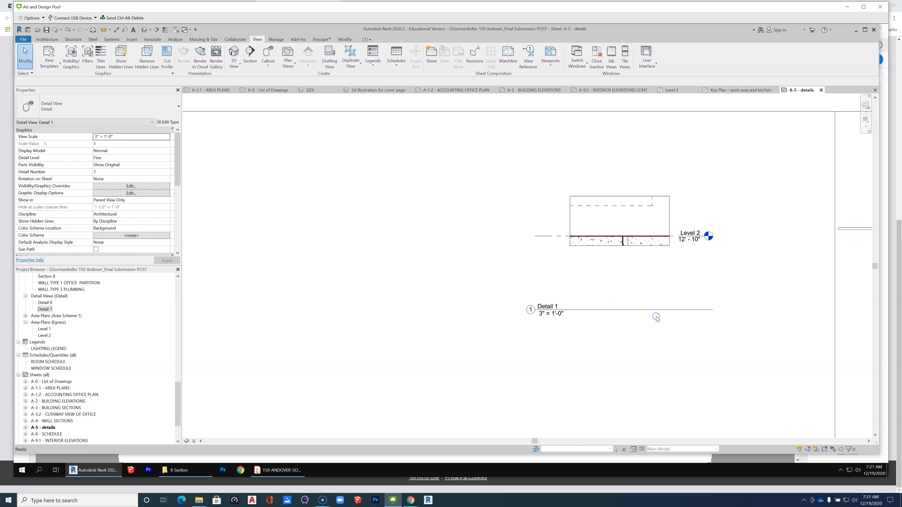
Move the detail's view title up close beneath the drawing and set its Title on Sheet to "transition from tile to carpet".
drag(620, 309, 646, 270)
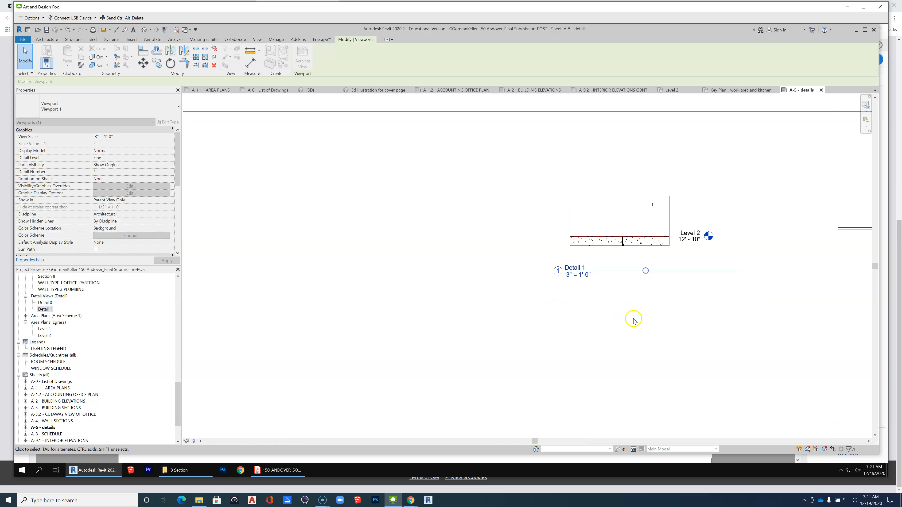
click(634, 316)
click(651, 235)
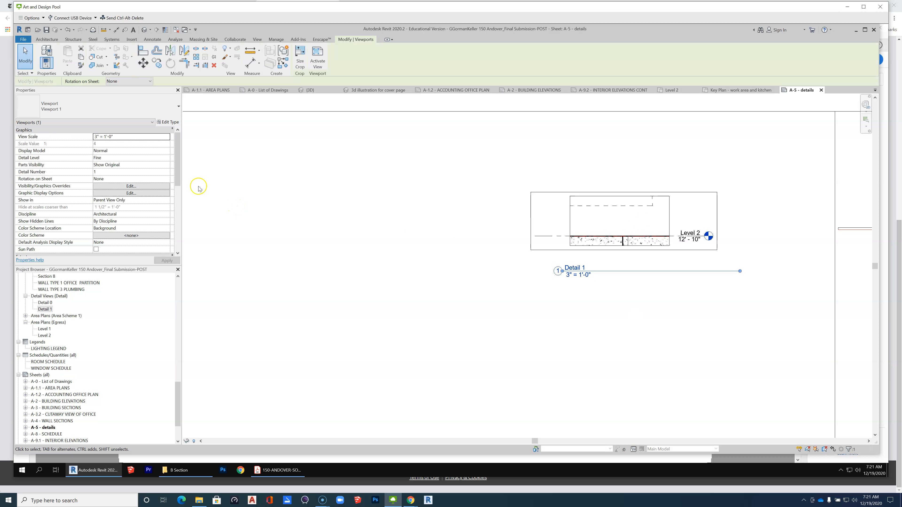
drag(178, 169, 177, 223)
click(127, 215)
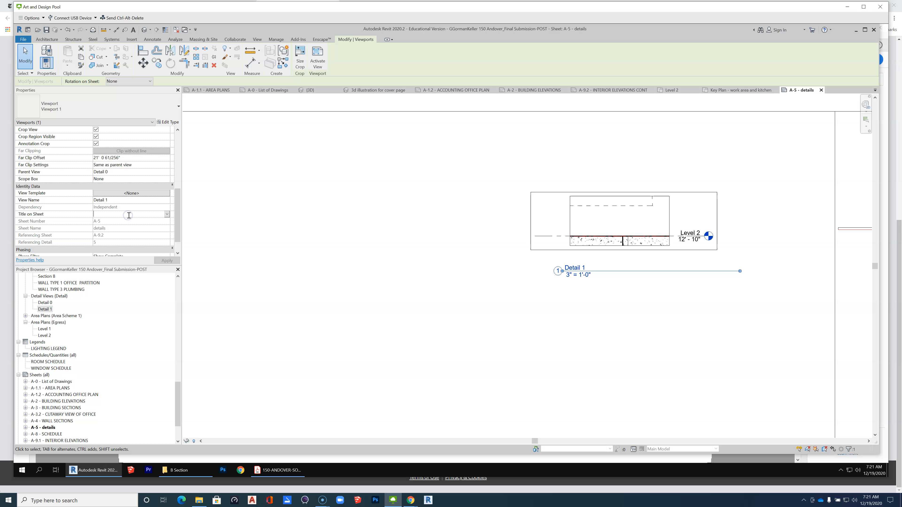
text(transition from tile to carpet)
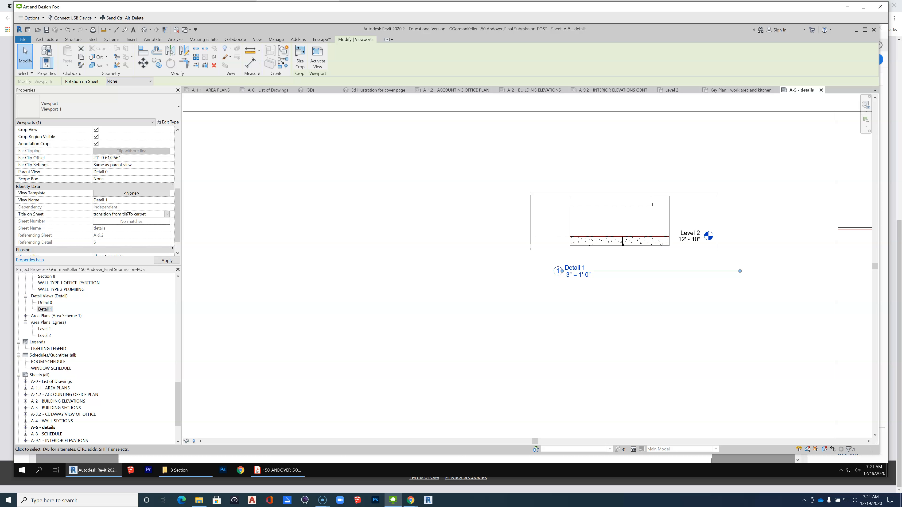
key(Return)
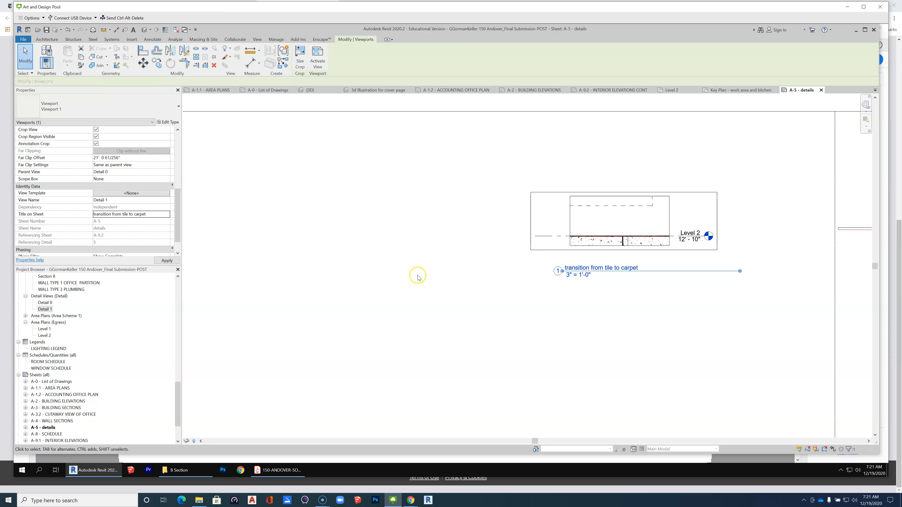
click(599, 322)
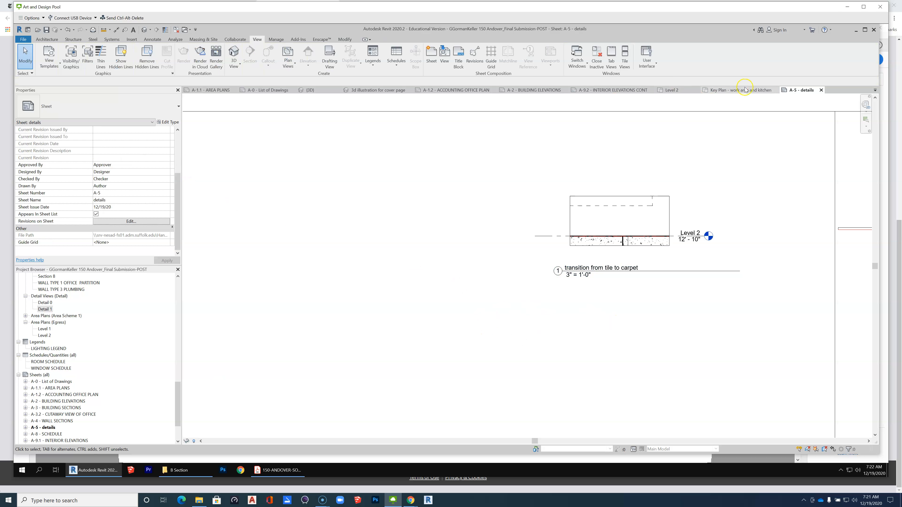
On sheet A-1.2, move the Elevation 4 - c cut line north of its marker so it passes through the kitchen counter.
click(609, 90)
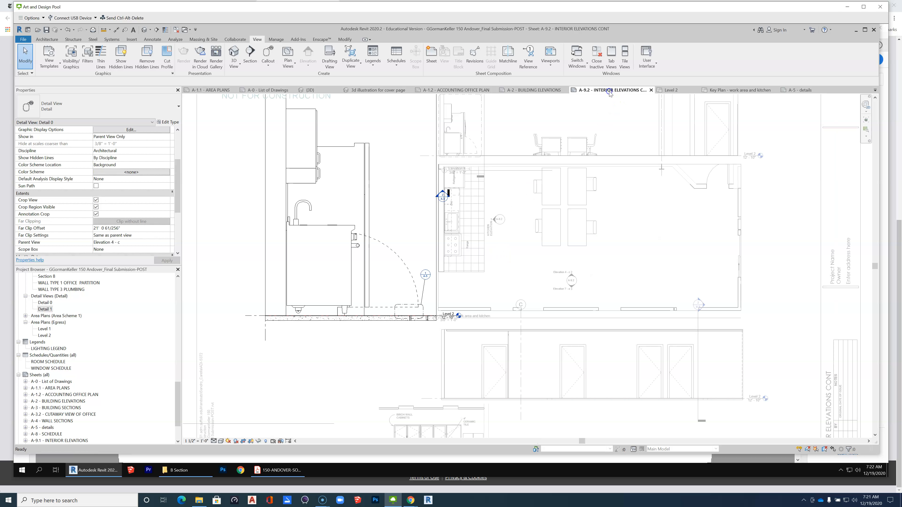
scroll(540, 305, down, 2)
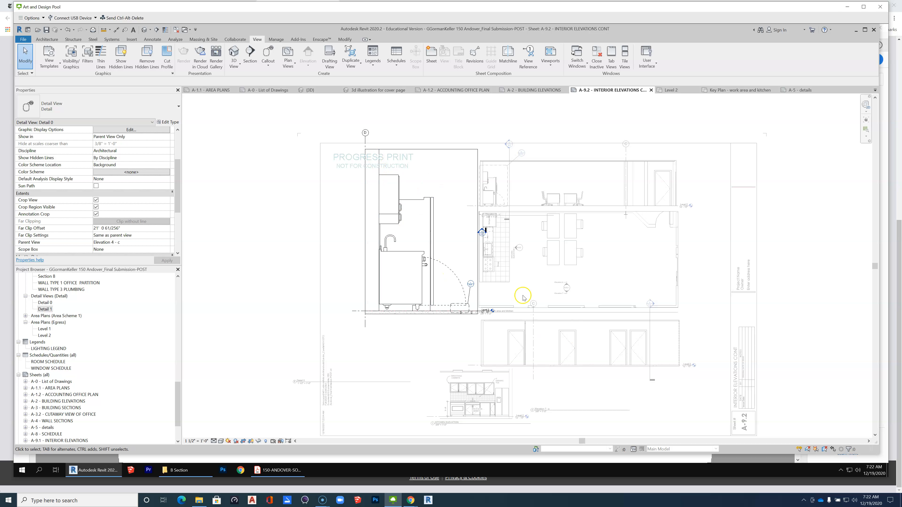
scroll(523, 298, up, 2)
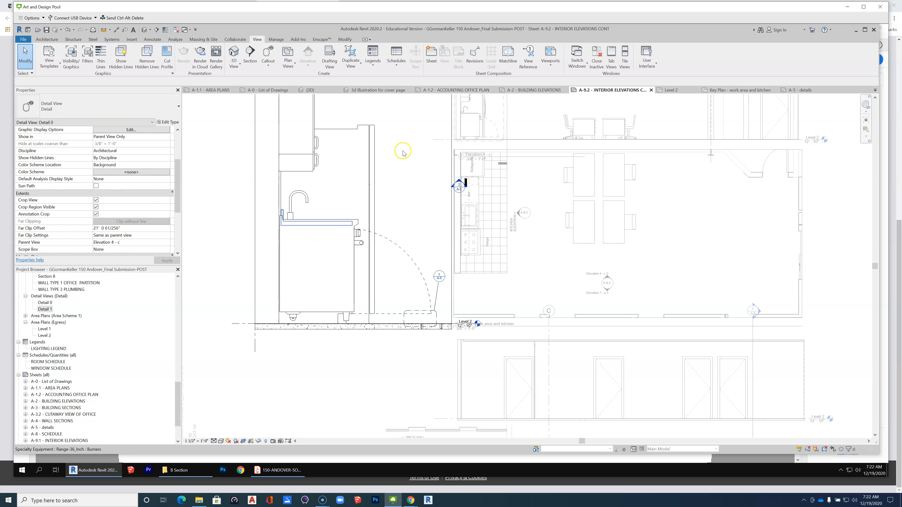
click(538, 91)
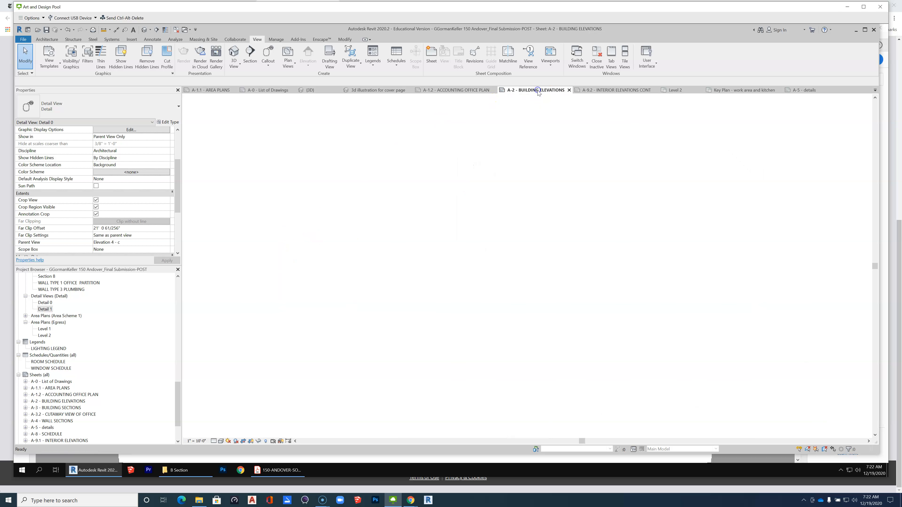
click(449, 91)
scroll(686, 282, down, 2)
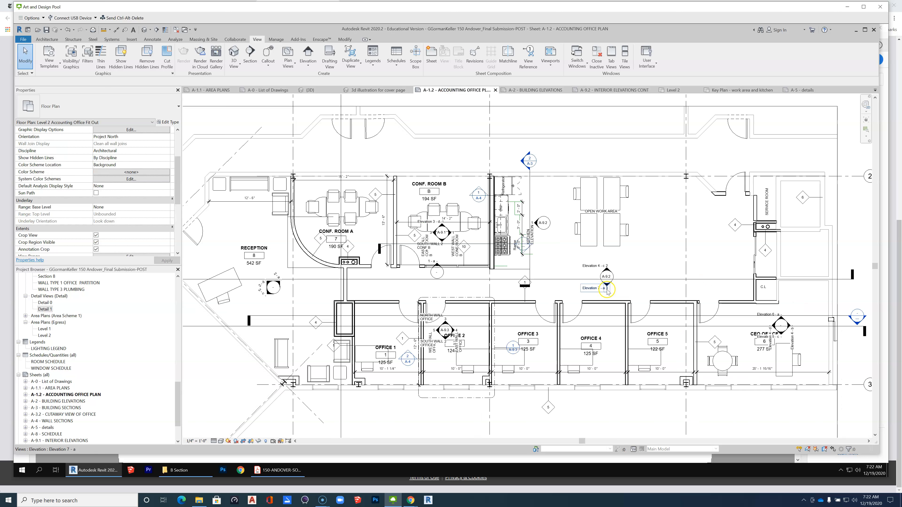
scroll(608, 289, up, 2)
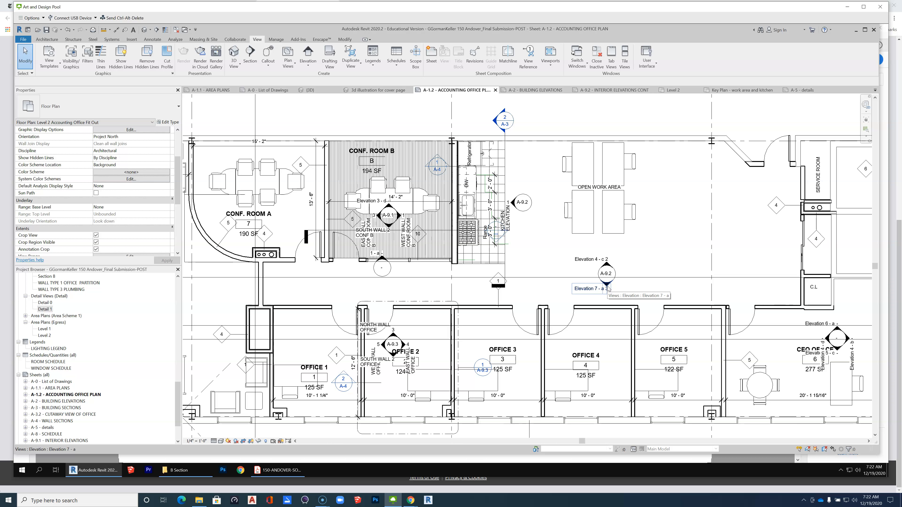
click(608, 266)
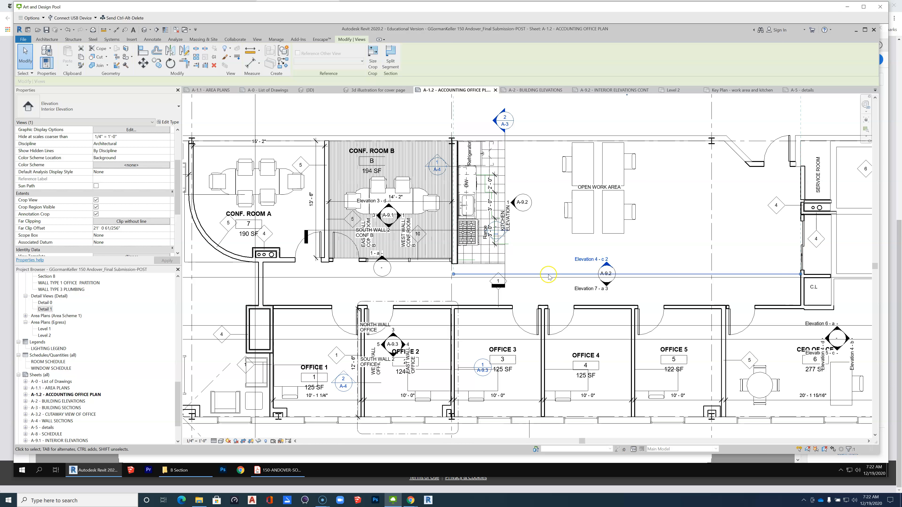
drag(549, 273, 550, 210)
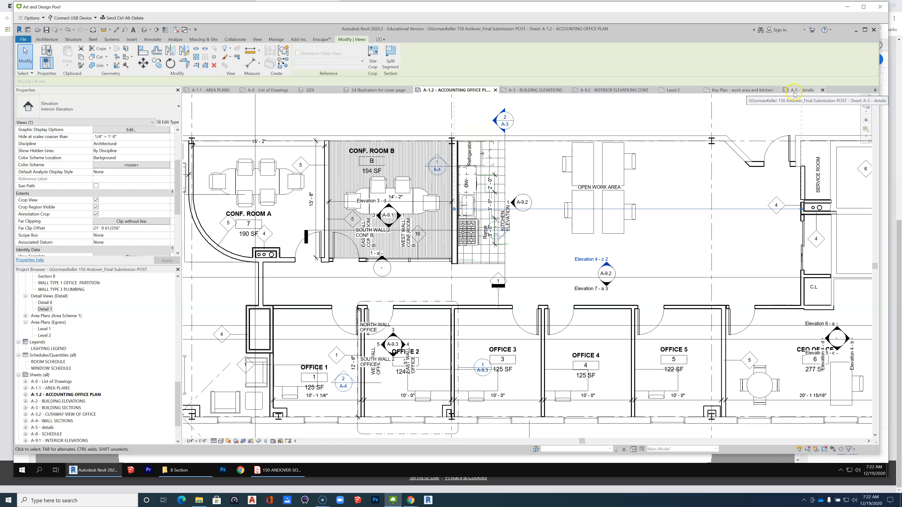
Return to sheet A-9.2 and deactivate the enlarged kitchen detail view.
click(613, 90)
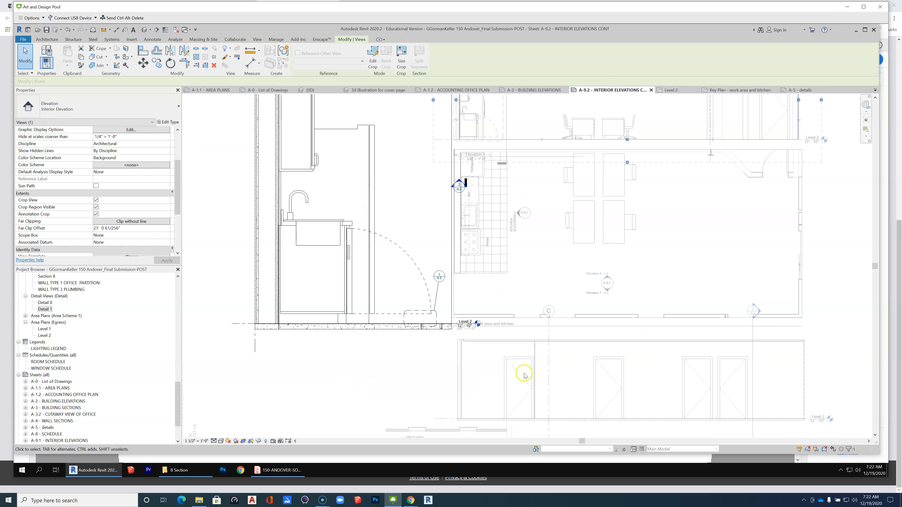
scroll(477, 371, down, 1)
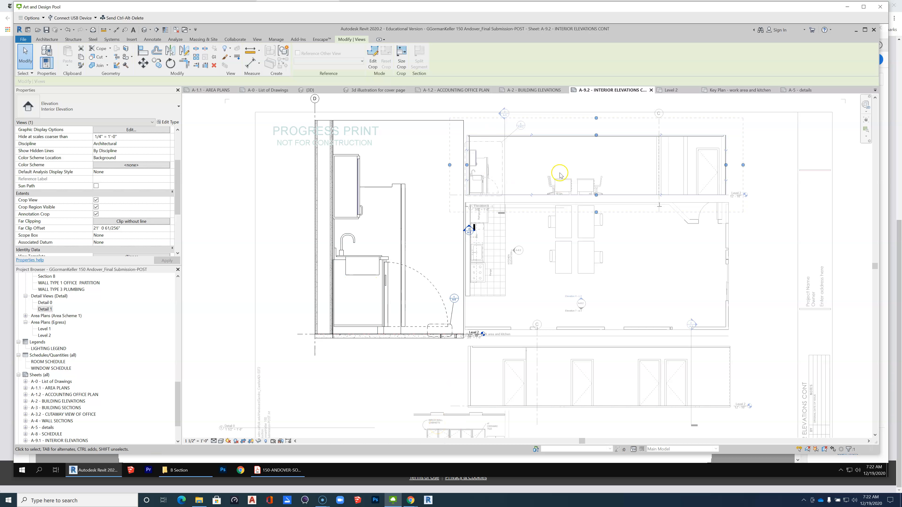
scroll(372, 343, down, 1)
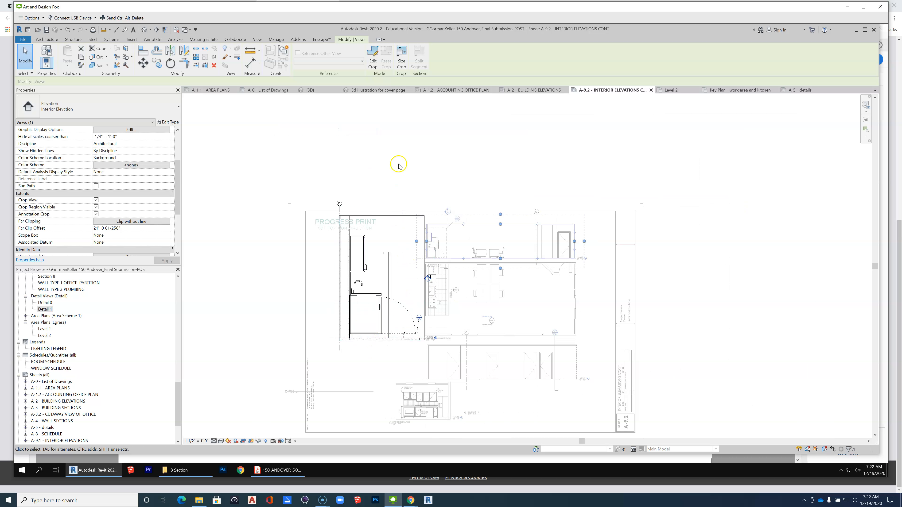
right_click(409, 156)
click(443, 187)
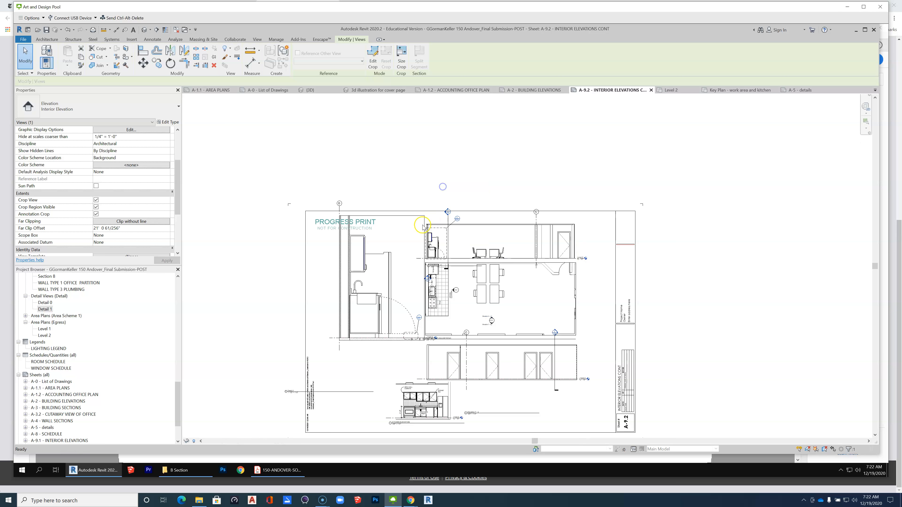
Move the enlarged kitchen detail down and left inside the A-9.2 border and place its view title directly beneath it.
click(423, 228)
drag(405, 220, 384, 258)
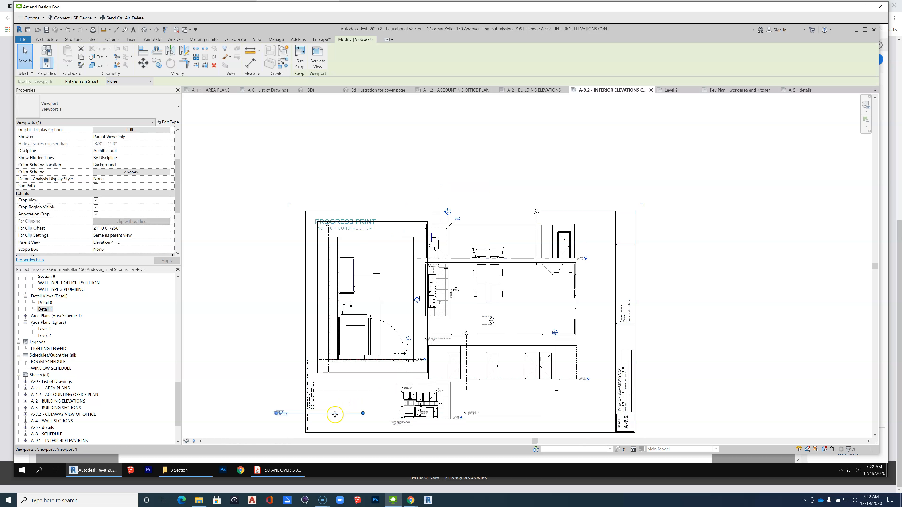
click(244, 357)
drag(329, 414, 370, 376)
click(354, 412)
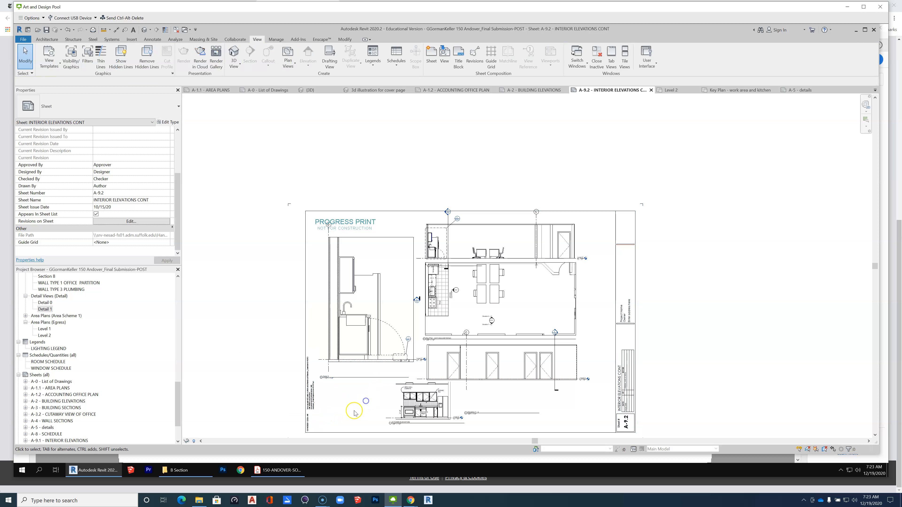
Move the view title of the elevation with the office doors up directly beneath its drawing and deselect it.
scroll(354, 411, up, 1)
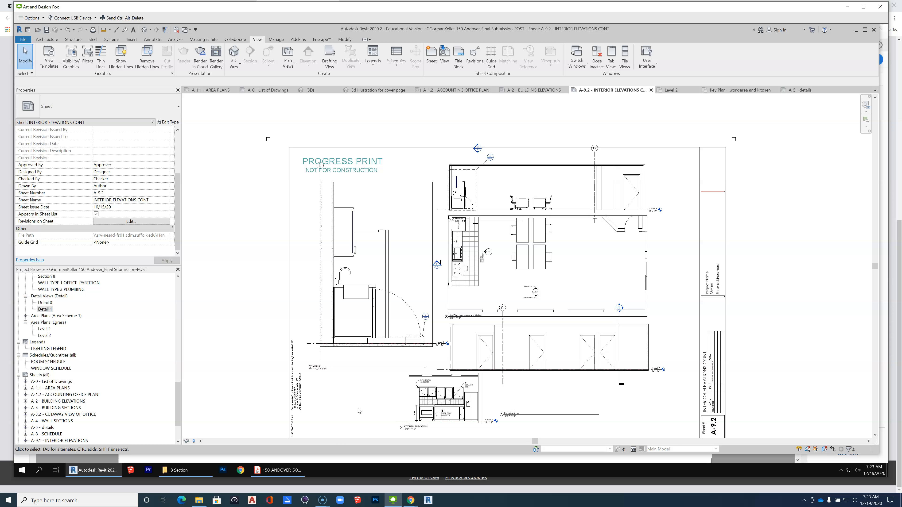
scroll(391, 366, down, 1)
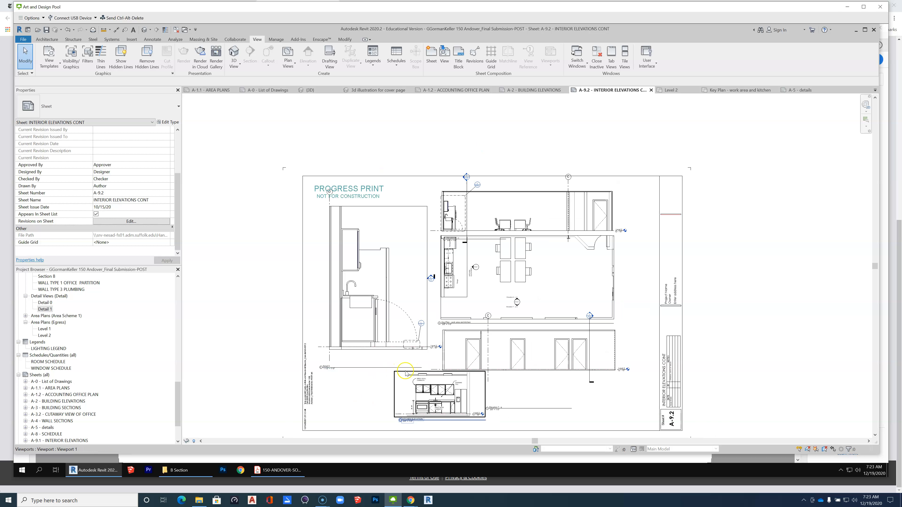
click(527, 356)
scroll(483, 259, down, 3)
scroll(511, 365, up, 3)
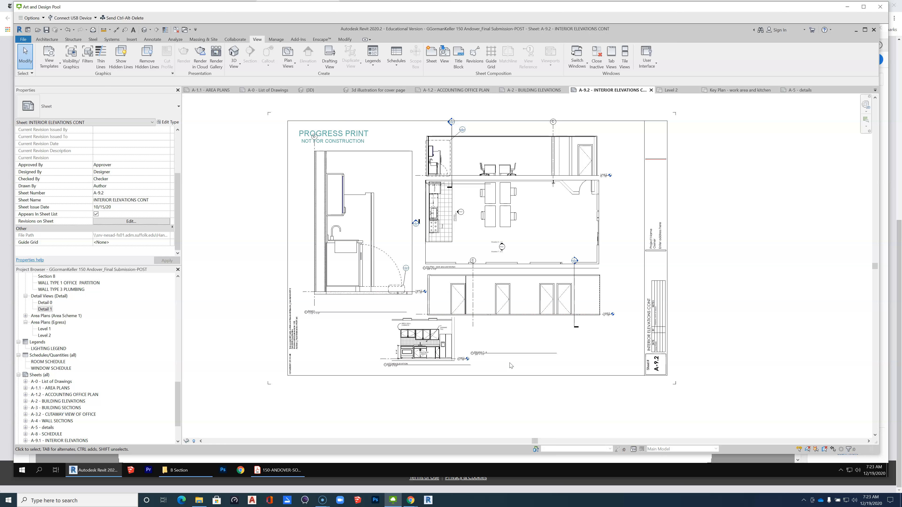
click(507, 352)
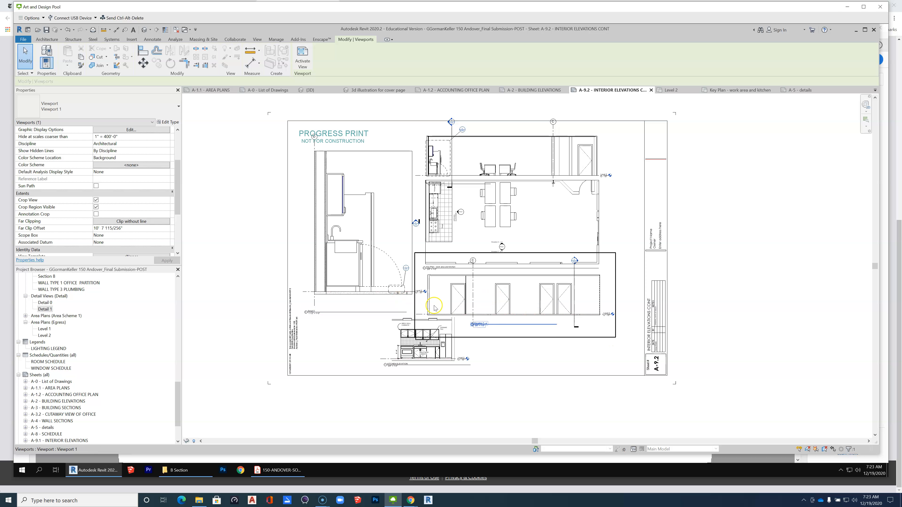
click(448, 254)
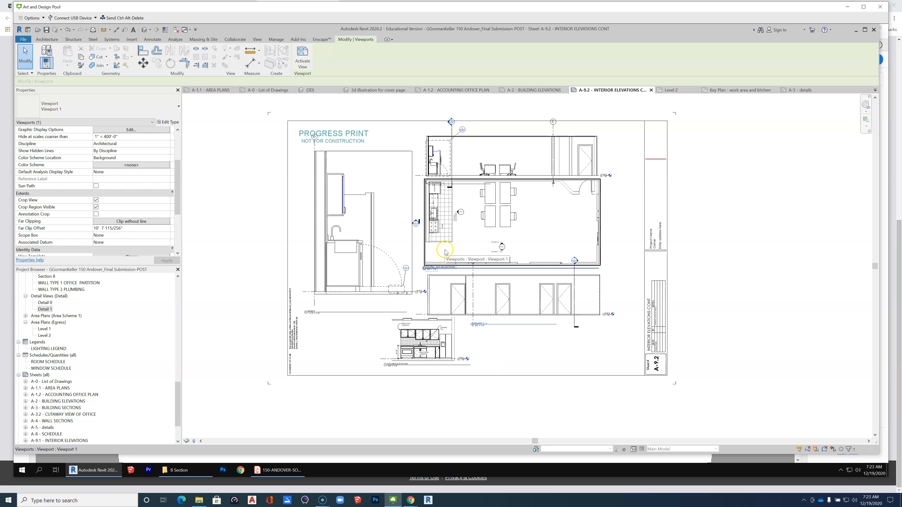
click(508, 135)
click(718, 367)
click(613, 354)
scroll(613, 354, down, 1)
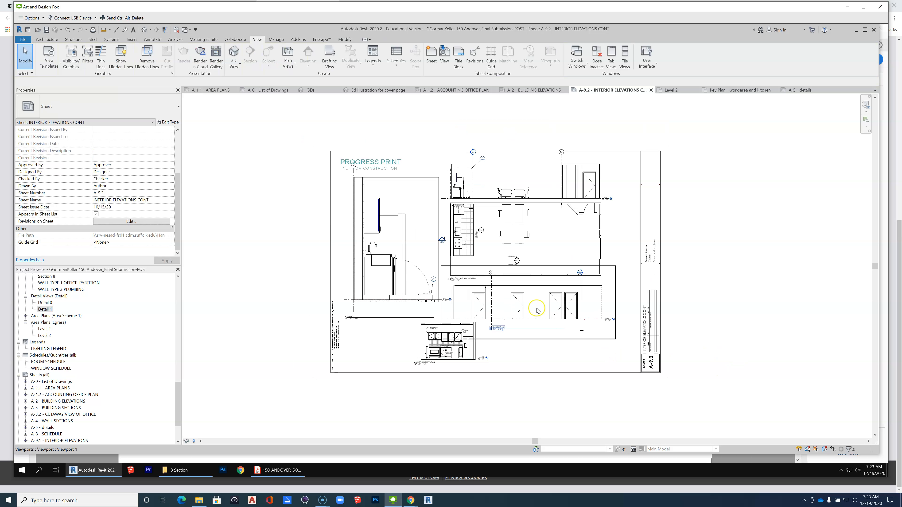
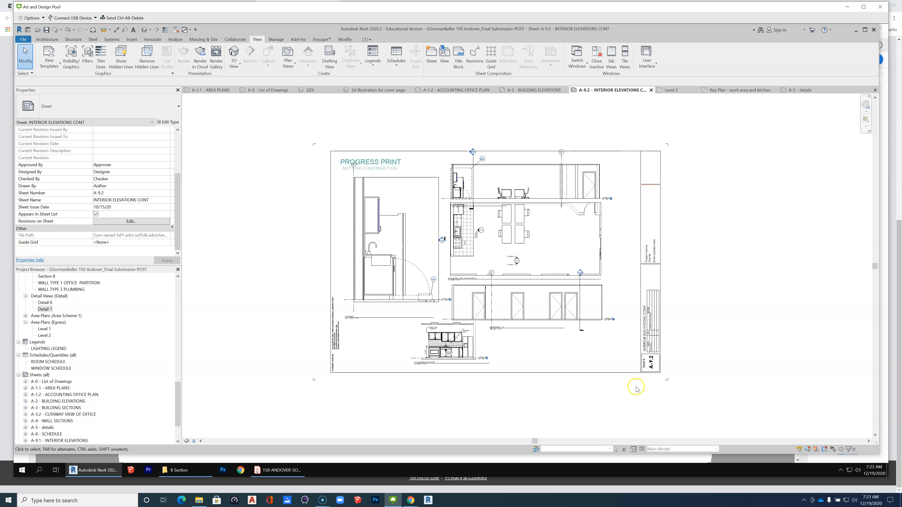
Open sheet A-5 and review where the tile to carpet transition detail sits within the border.
double_click(47, 428)
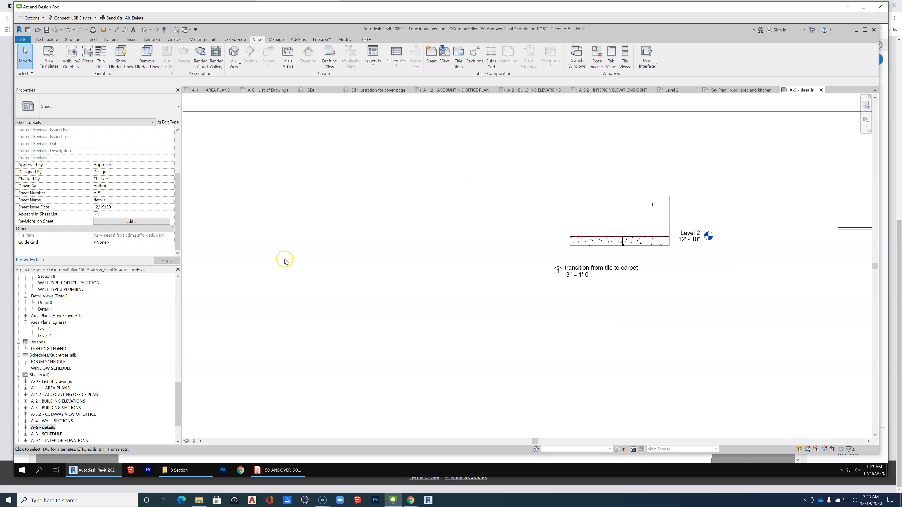
scroll(422, 232, down, 3)
scroll(422, 233, down, 2)
scroll(535, 283, down, 2)
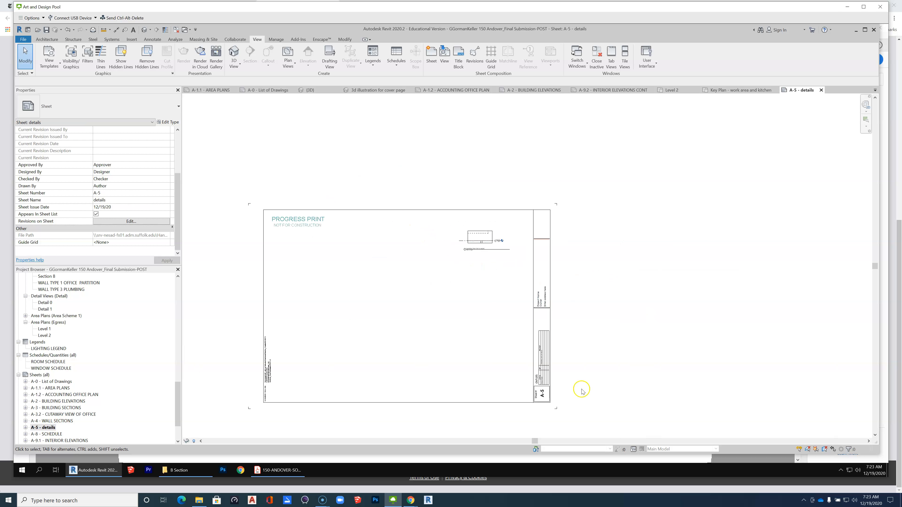
scroll(318, 396, up, 1)
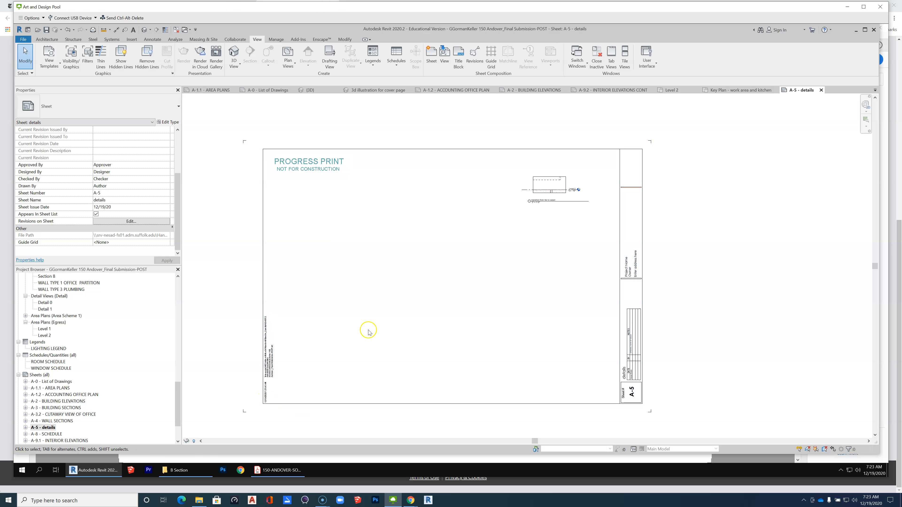
scroll(558, 262, down, 2)
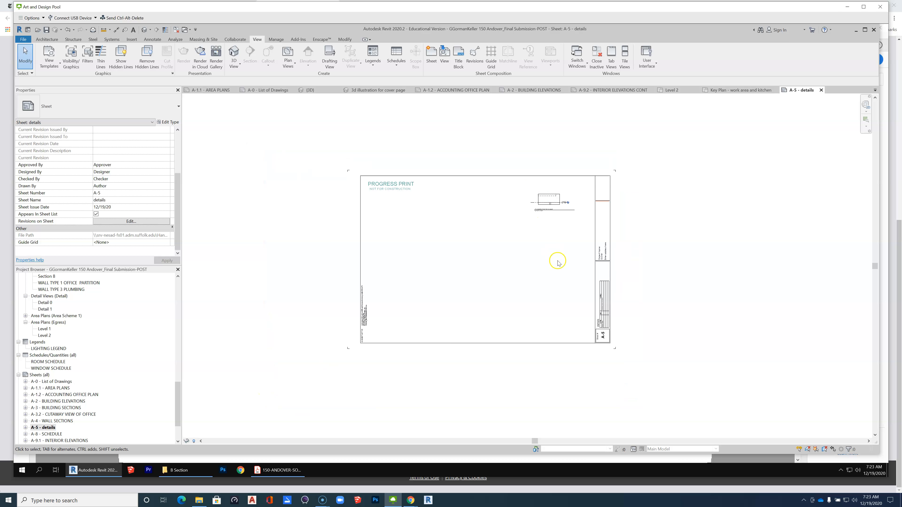
On sheet A-0, delete the typed list of drawings beneath the TABLE OF CONTENTS title.
double_click(61, 381)
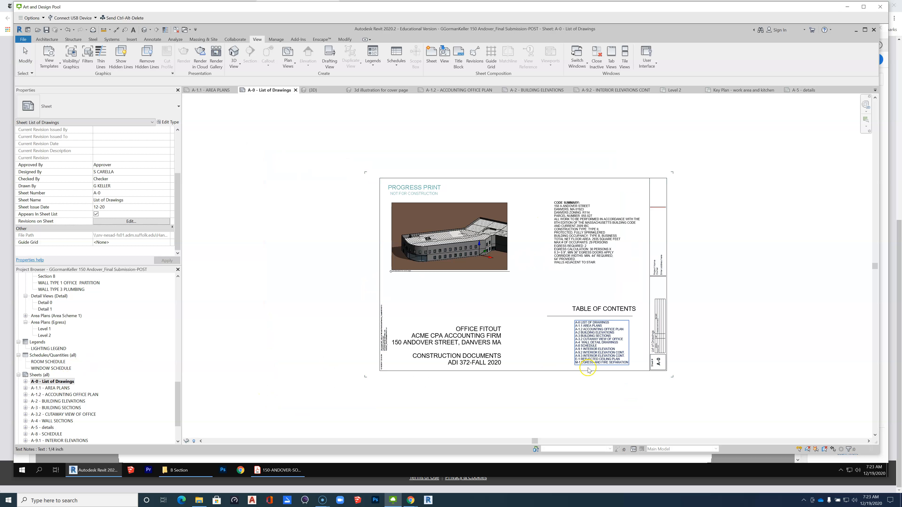
scroll(622, 364, up, 2)
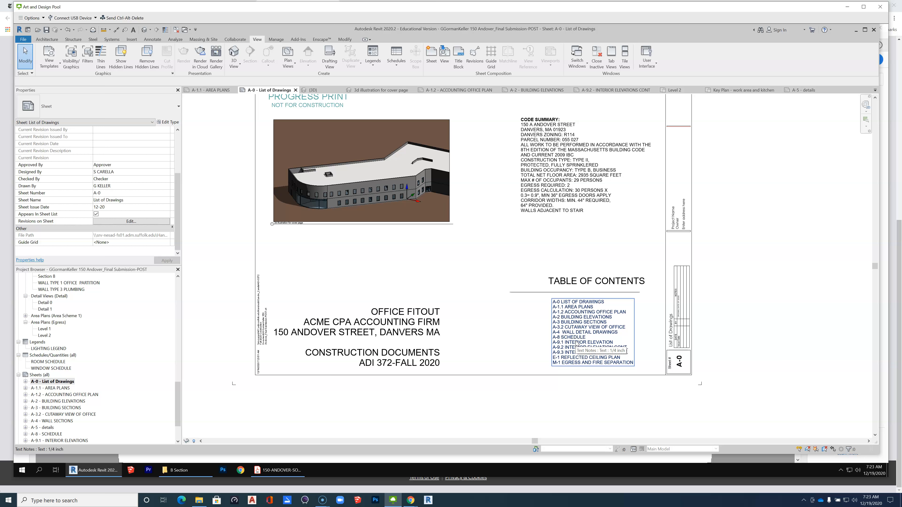
scroll(581, 381, up, 2)
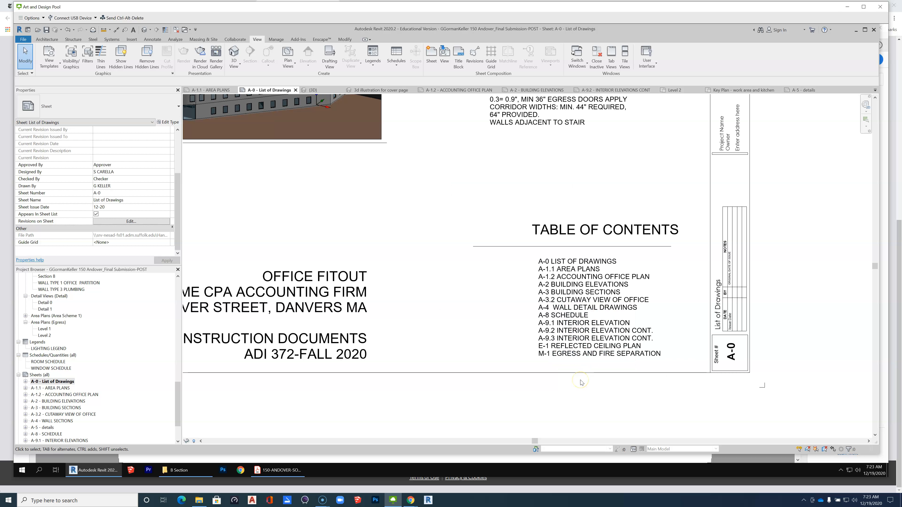
click(585, 318)
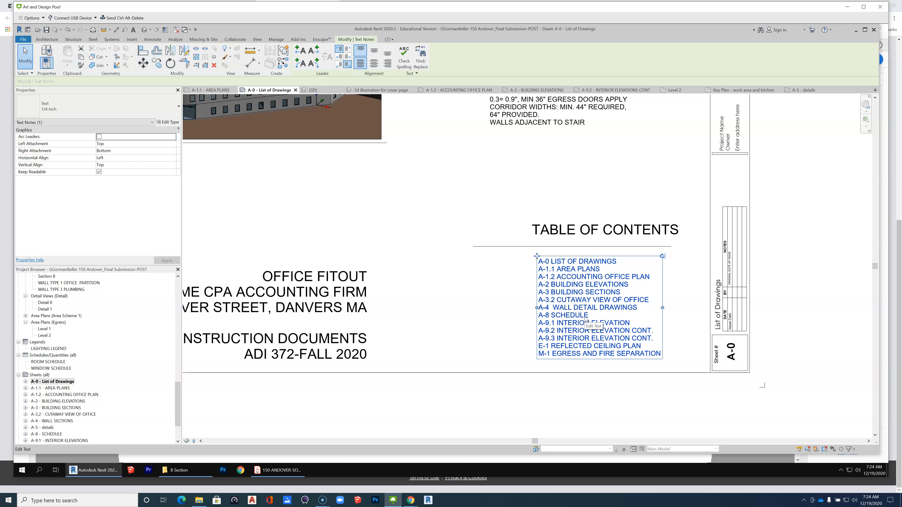
click(503, 337)
click(607, 331)
key(Delete)
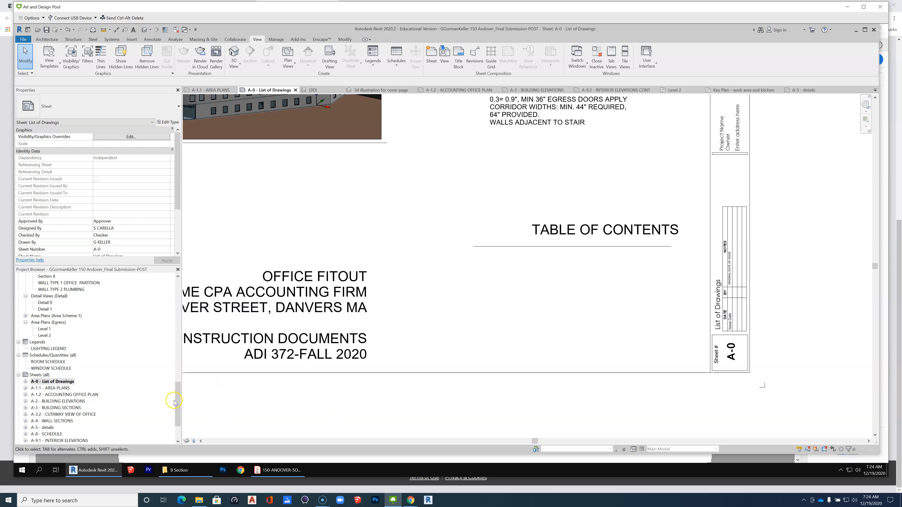
Create a new sheet list schedule with the fields Sheet Issue Date, Sheet Name and Sheet Number.
mouse_move(178, 400)
mouse_down()
mouse_move(178, 416)
mouse_move(187, 388)
mouse_up()
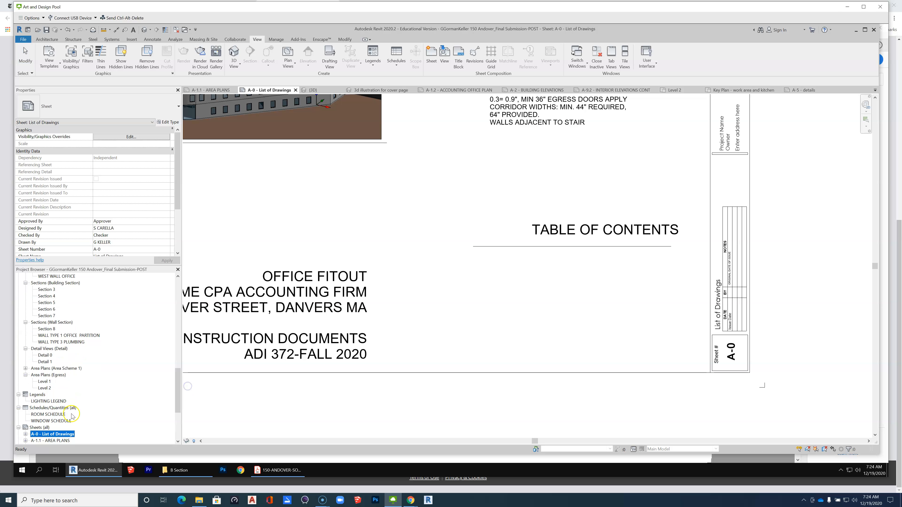
right_click(63, 415)
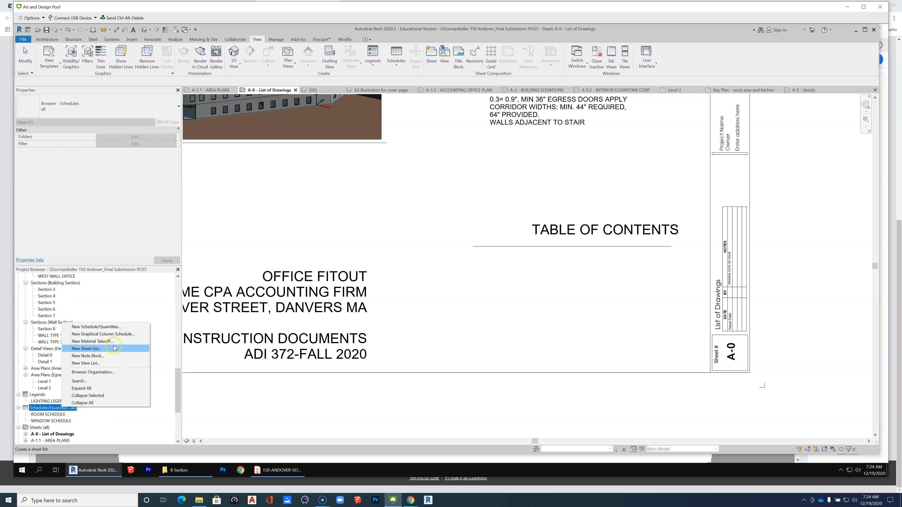
click(98, 351)
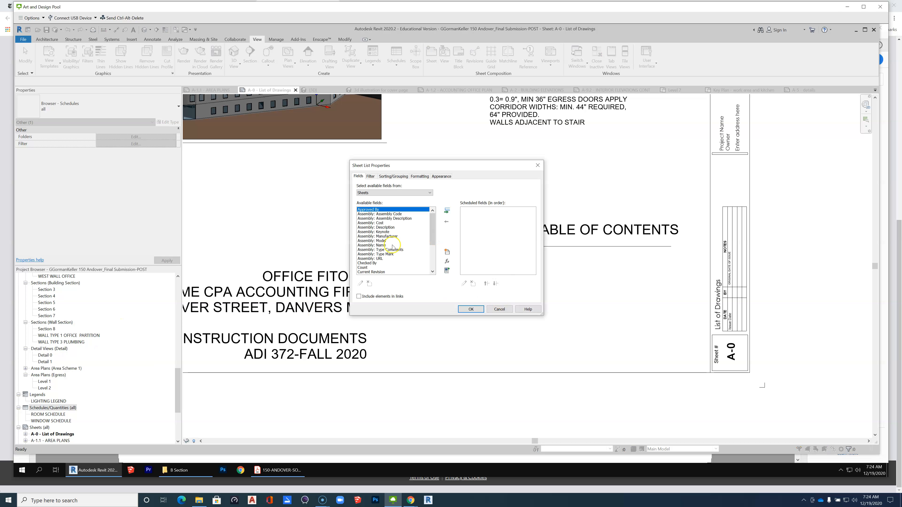
drag(432, 233, 434, 256)
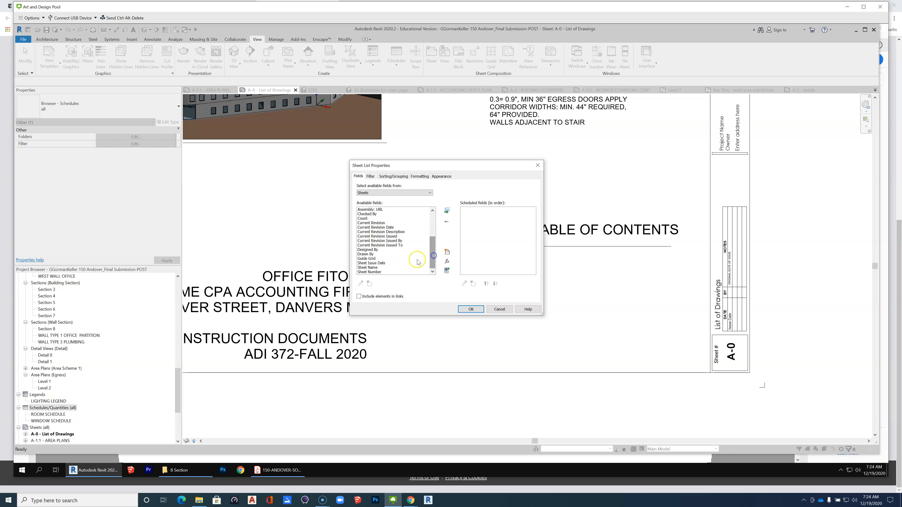
click(373, 268)
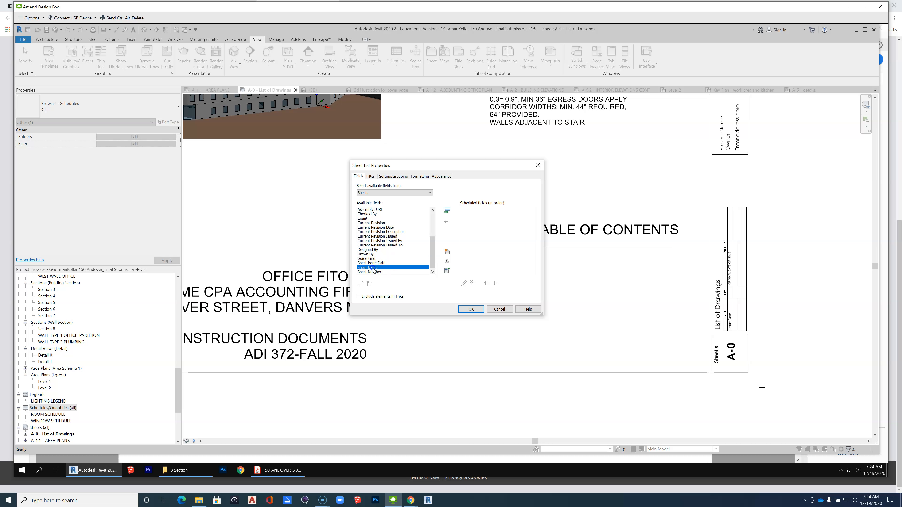
click(373, 263)
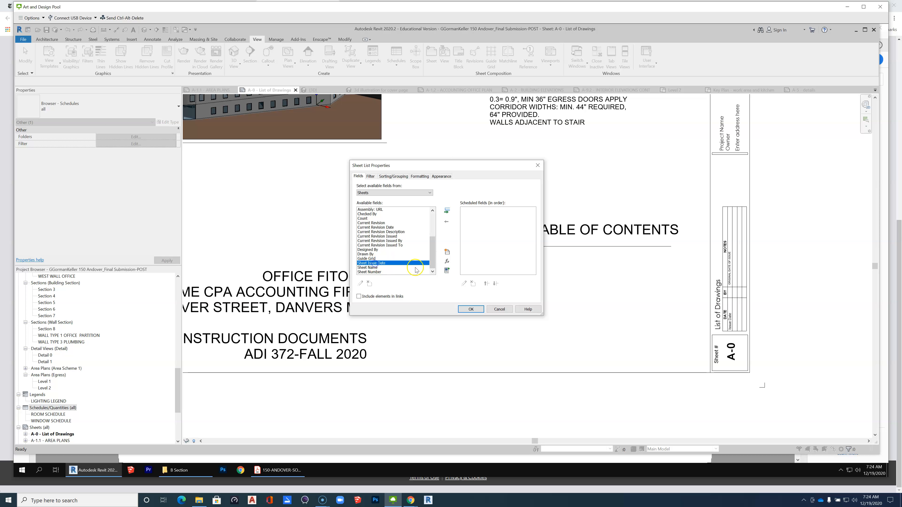
click(447, 210)
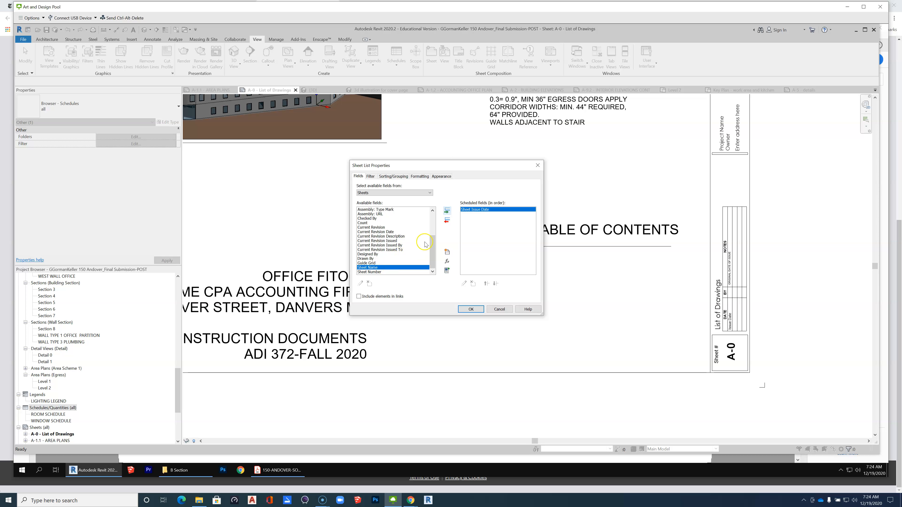
click(447, 210)
click(447, 211)
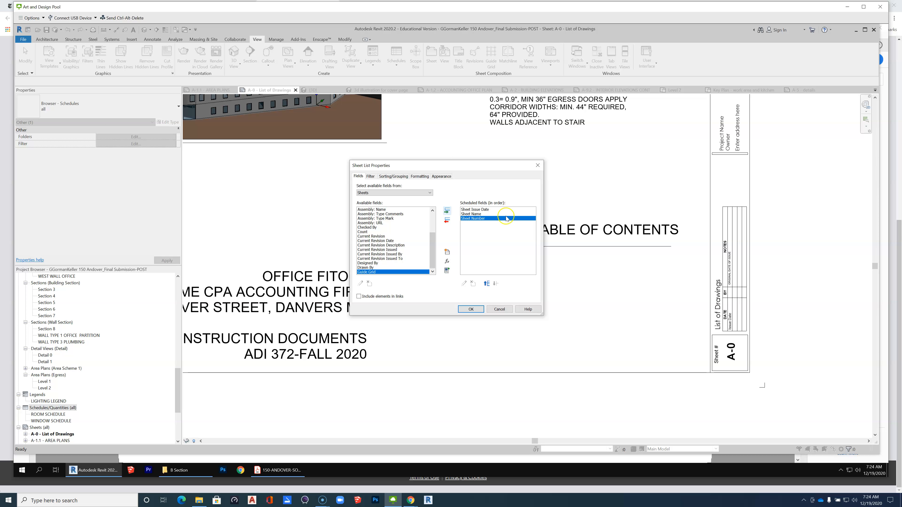
Order the sheet list fields as Sheet Number, Sheet Name, Sheet Issue Date and generate the schedule.
click(487, 284)
click(487, 284)
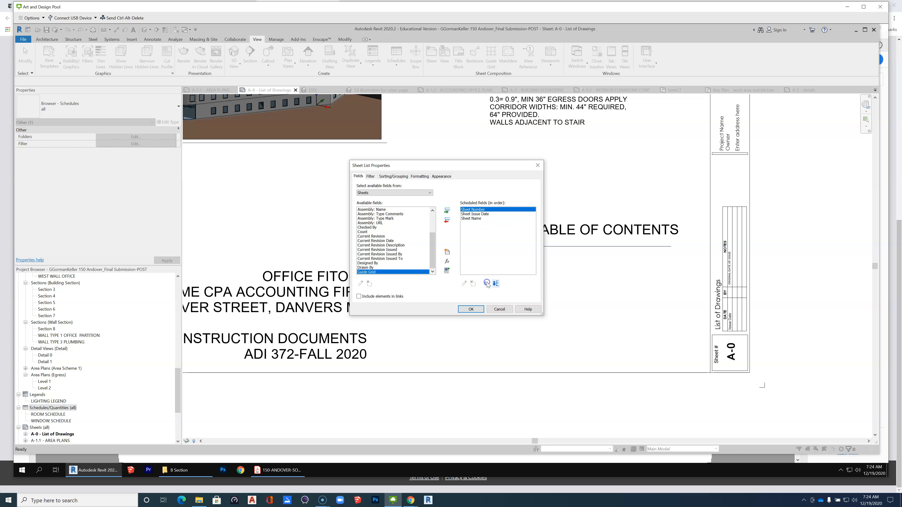
click(476, 219)
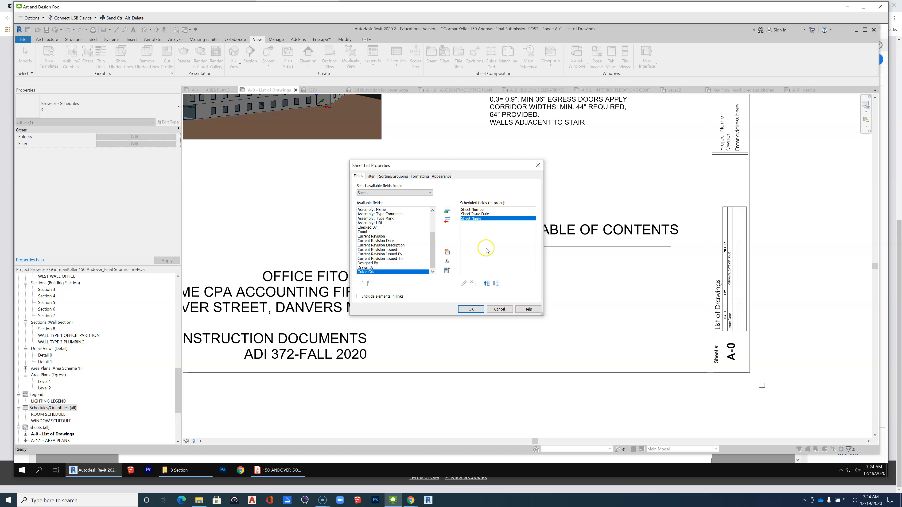
click(487, 284)
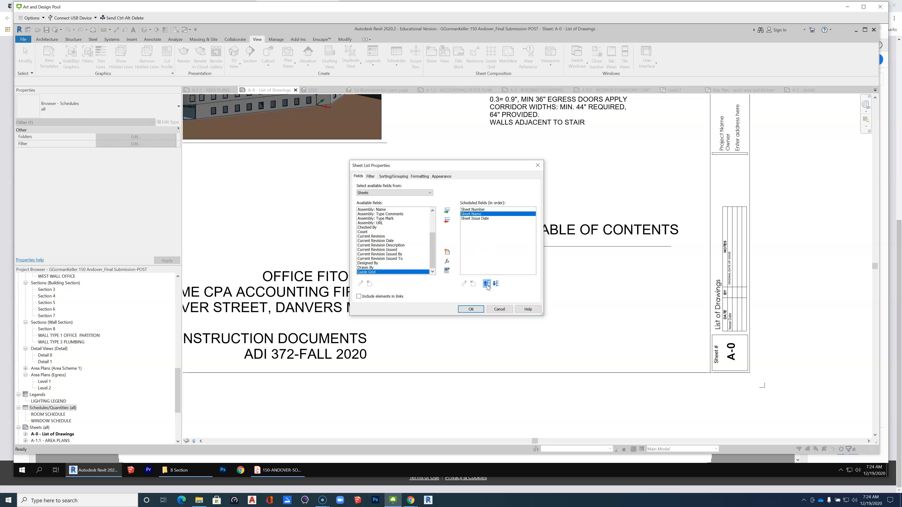
click(471, 309)
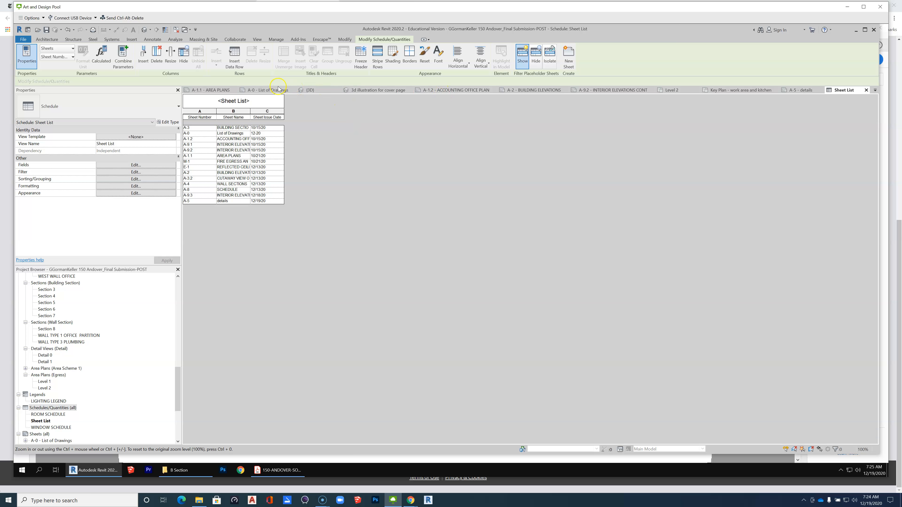
Return to sheet A-0 and place the Sheet List schedule over the table of contents area.
click(269, 90)
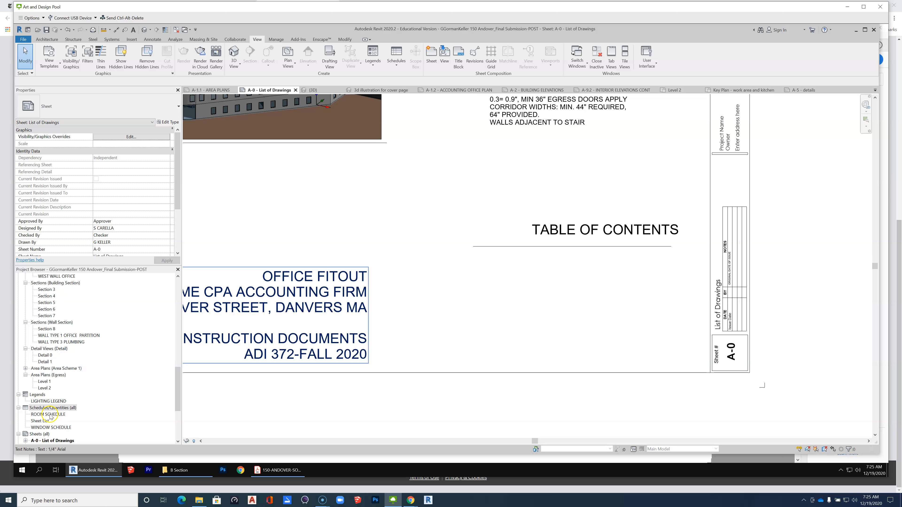
scroll(50, 419, down, 2)
drag(41, 408, 582, 294)
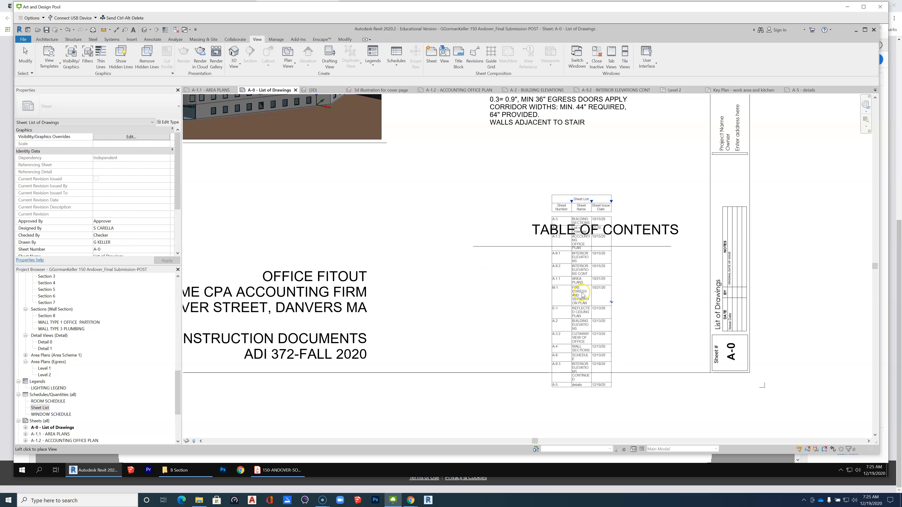
click(582, 295)
scroll(490, 306, down, 2)
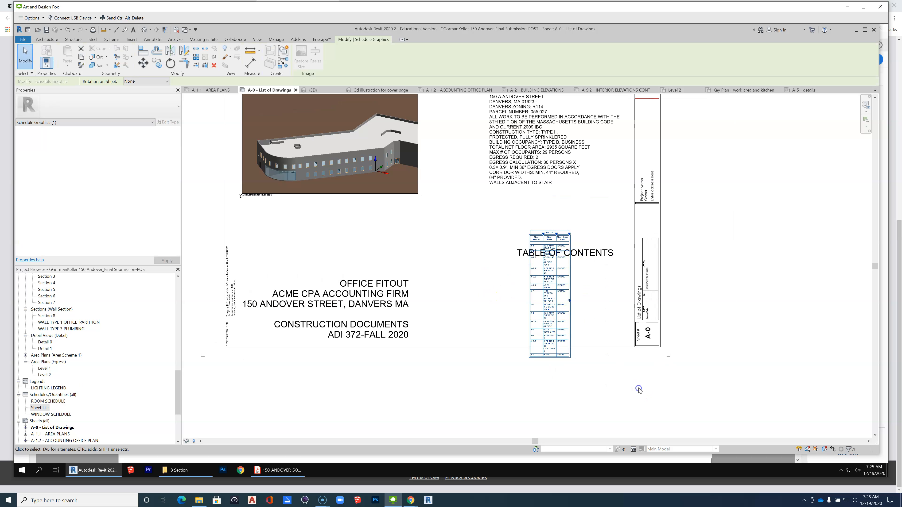
click(639, 388)
Widen the Sheet Issue Date column of the placed list and try to shift the Sheet Number column boundary left.
click(565, 290)
drag(569, 234, 620, 234)
drag(542, 238, 506, 234)
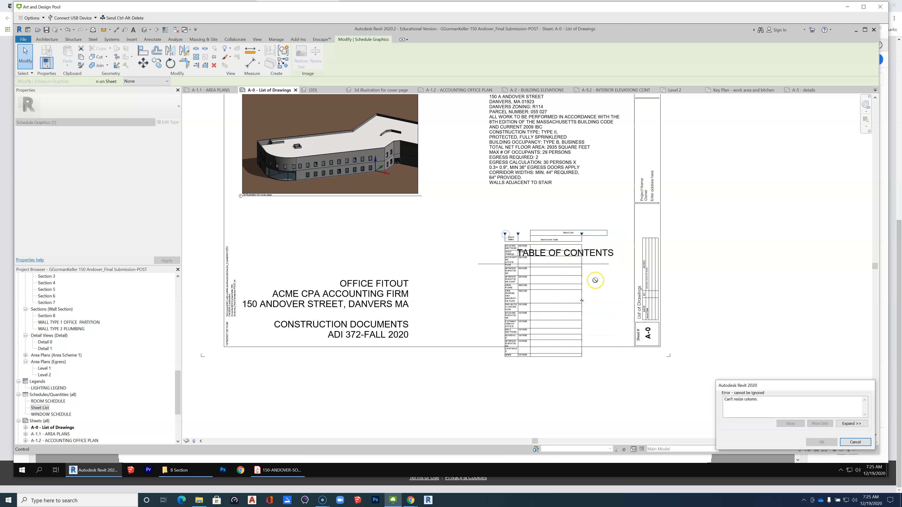
click(854, 443)
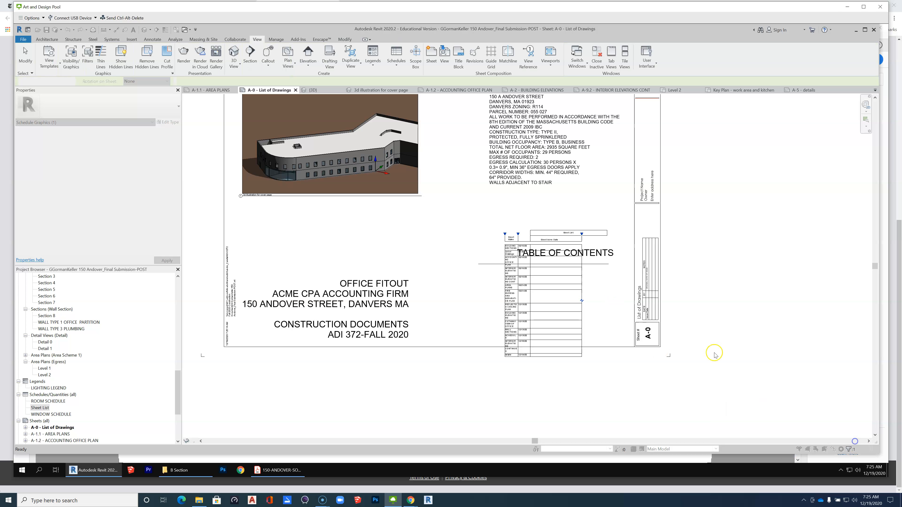
Widen the Sheet Name column of the placed sheet list and deselect the list.
scroll(551, 256, up, 2)
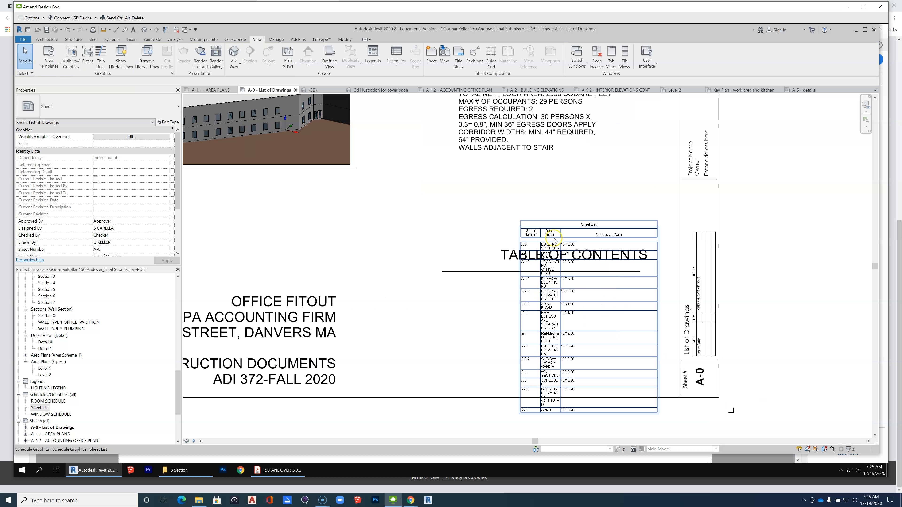
click(561, 227)
drag(560, 228, 588, 227)
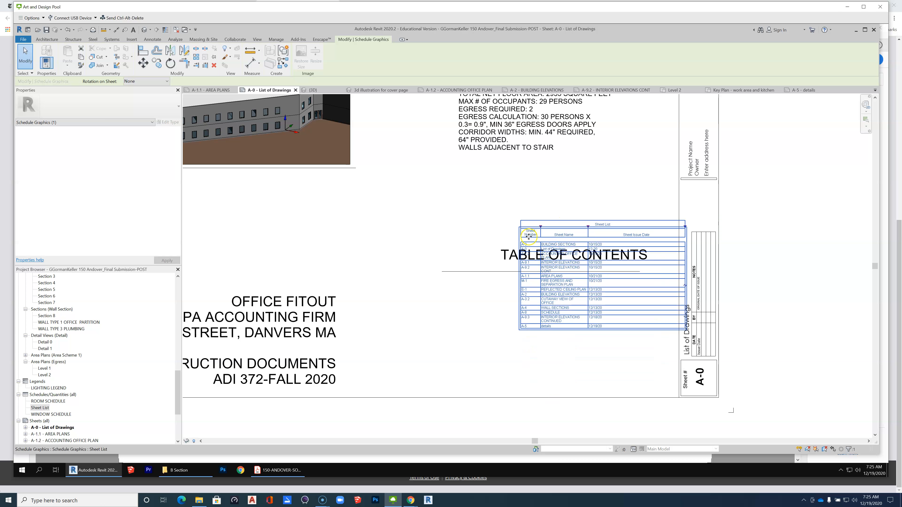
click(606, 342)
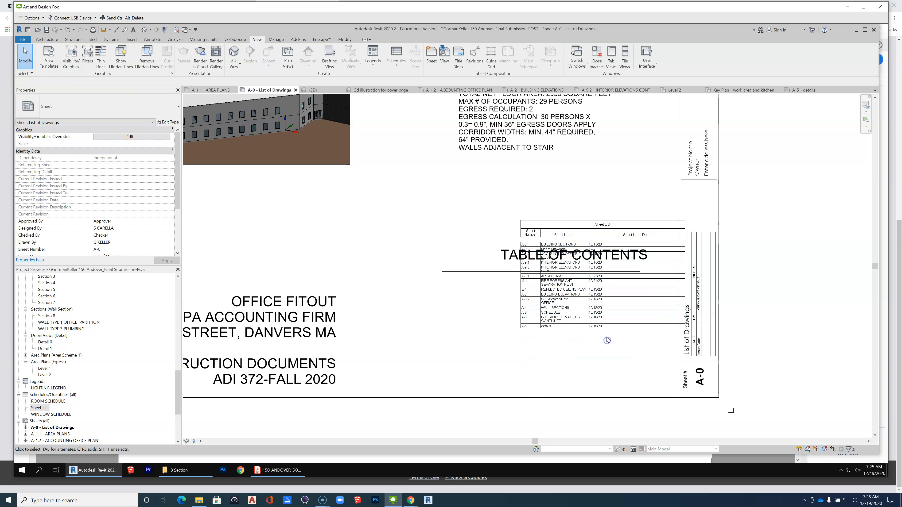
Widen the Sheet Name column further and move the sheet list below the TABLE OF CONTENTS title, inside the border.
click(585, 237)
drag(587, 231, 545, 290)
click(602, 344)
click(784, 312)
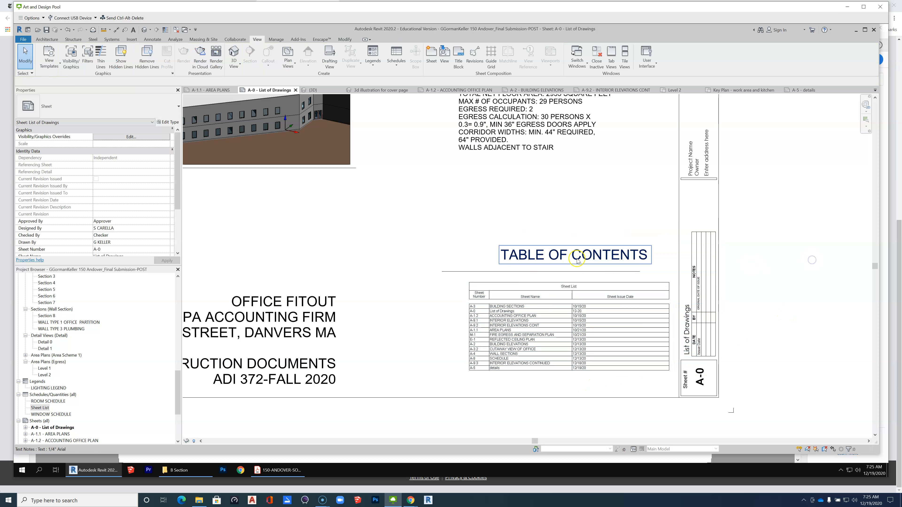
Delete the line under TABLE OF CONTENTS and move the title down and left, directly above the sheet list.
click(543, 272)
mouse_move(542, 272)
mouse_down()
mouse_move(589, 274)
mouse_move(539, 272)
mouse_up()
key(e)
click(413, 329)
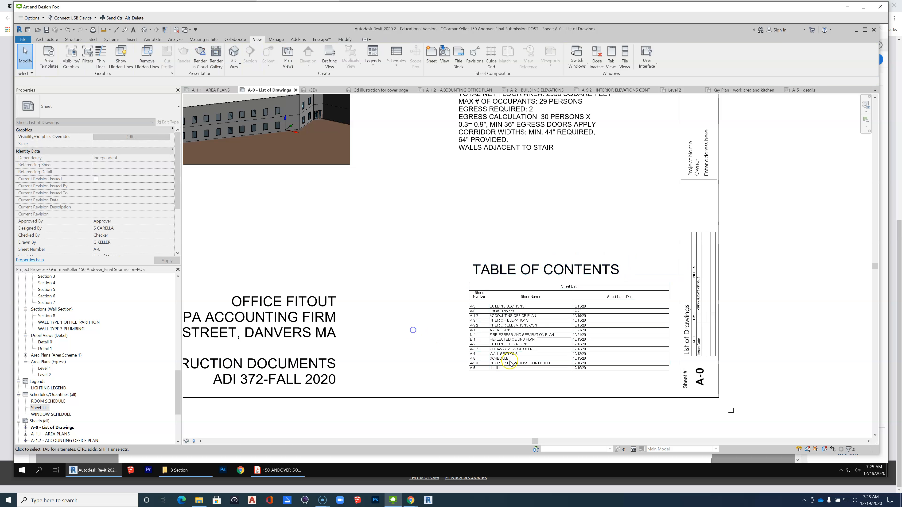
Open the sheet list placed under TABLE OF CONTENTS for editing and sort its rows by Sheet Number in ascending order.
scroll(581, 374, up, 2)
scroll(589, 372, up, 1)
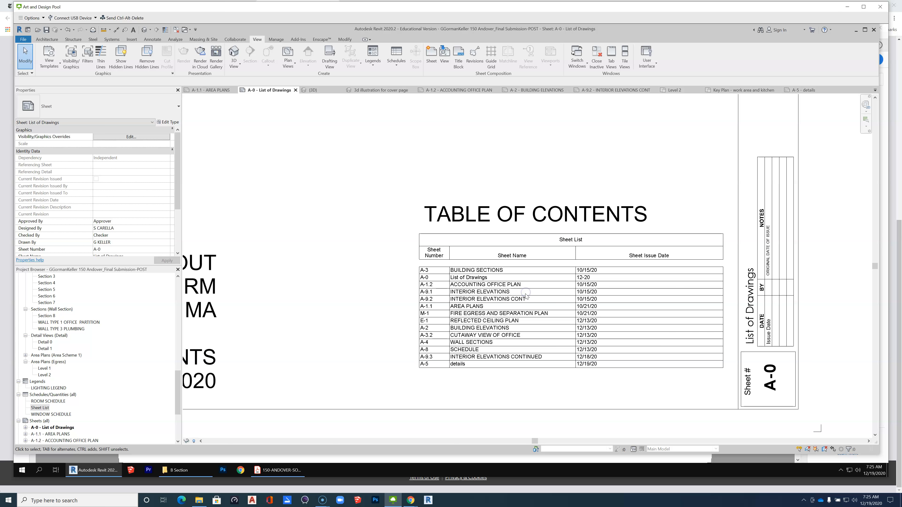
click(511, 343)
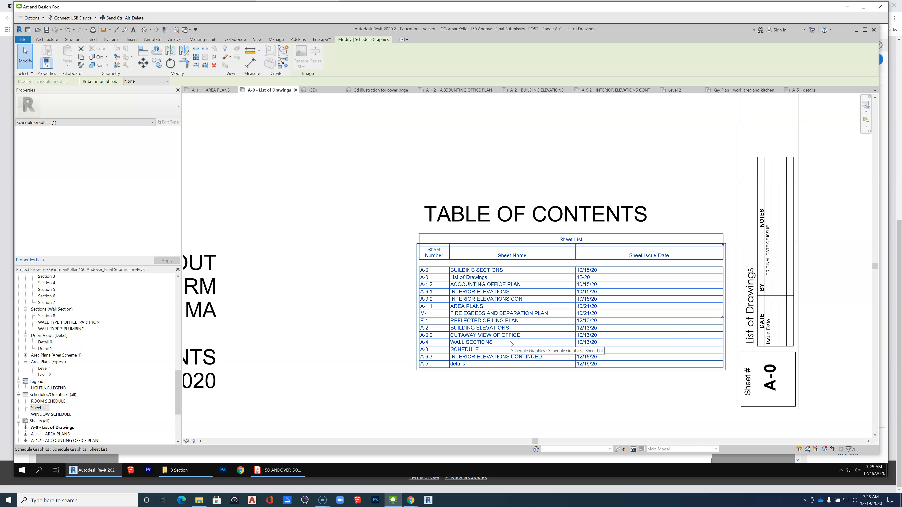
double_click(510, 336)
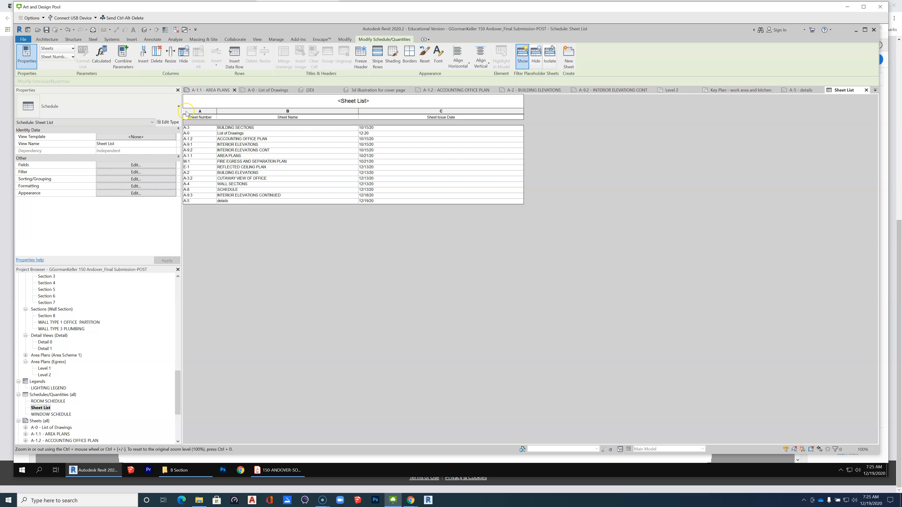
click(136, 165)
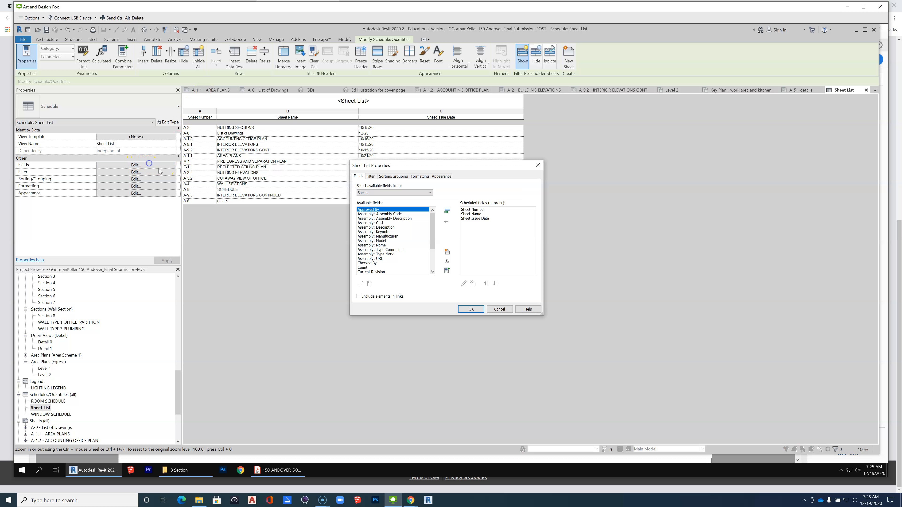
click(393, 176)
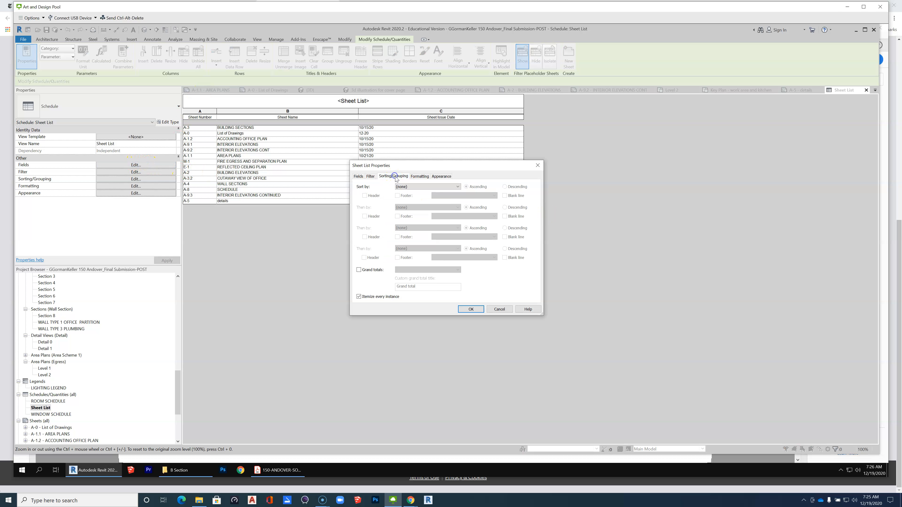
click(441, 186)
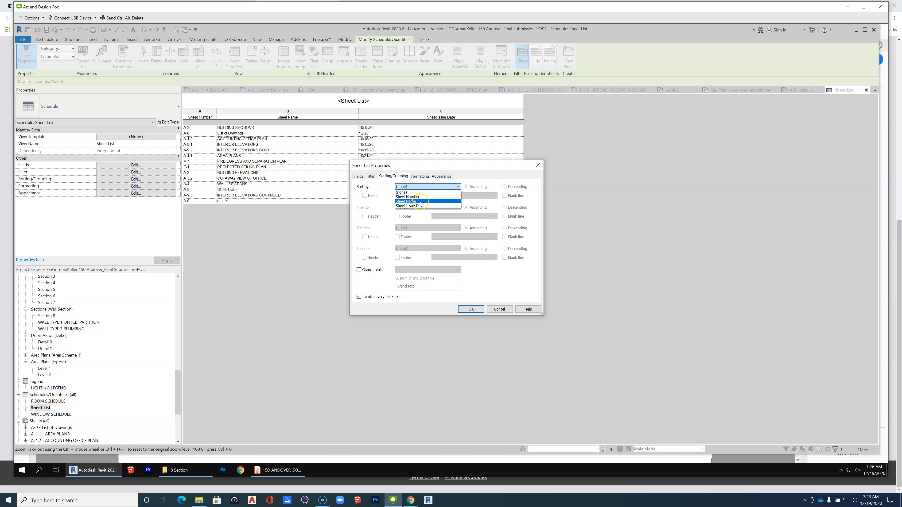
click(416, 197)
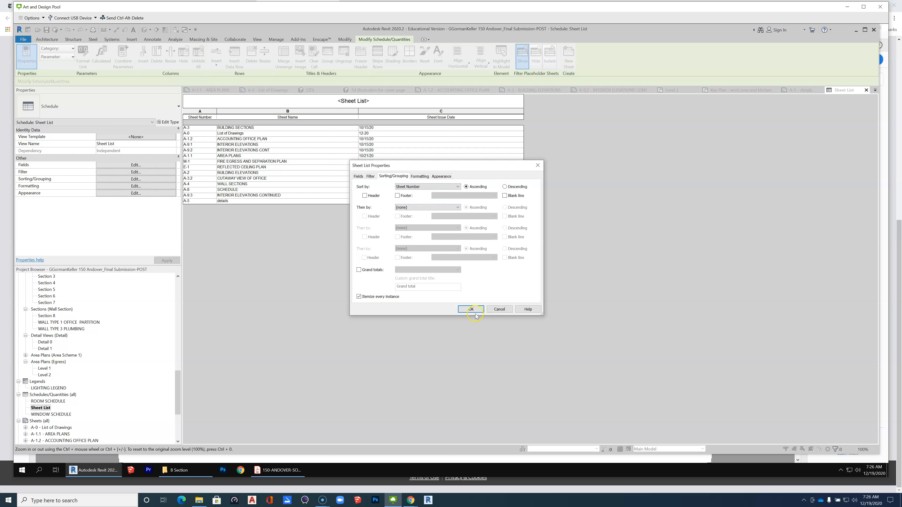
click(469, 308)
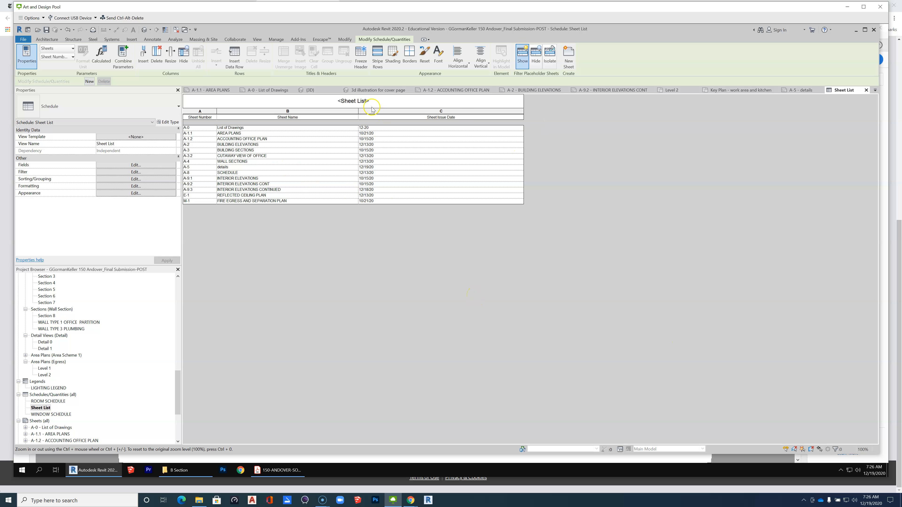
Return to sheet A-0 and check the row order and placement of the sheet list within the sheet layout.
click(268, 90)
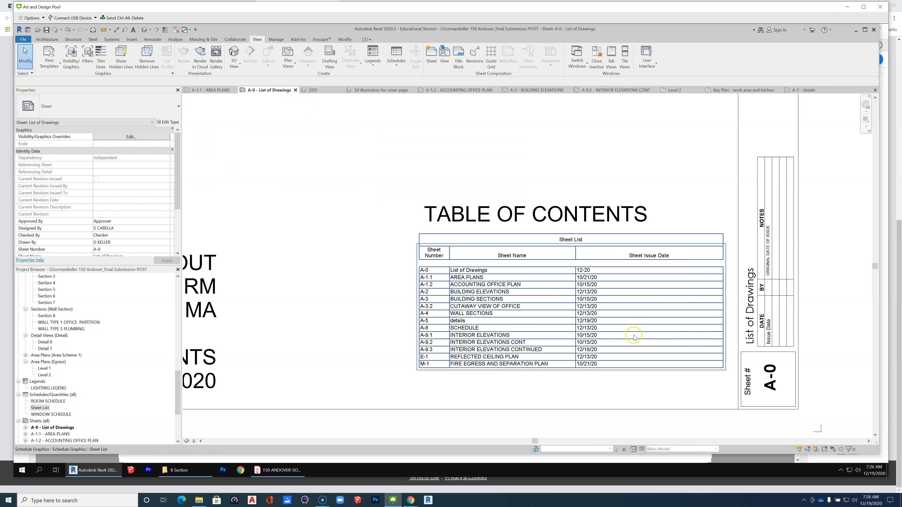
scroll(627, 279, down, 3)
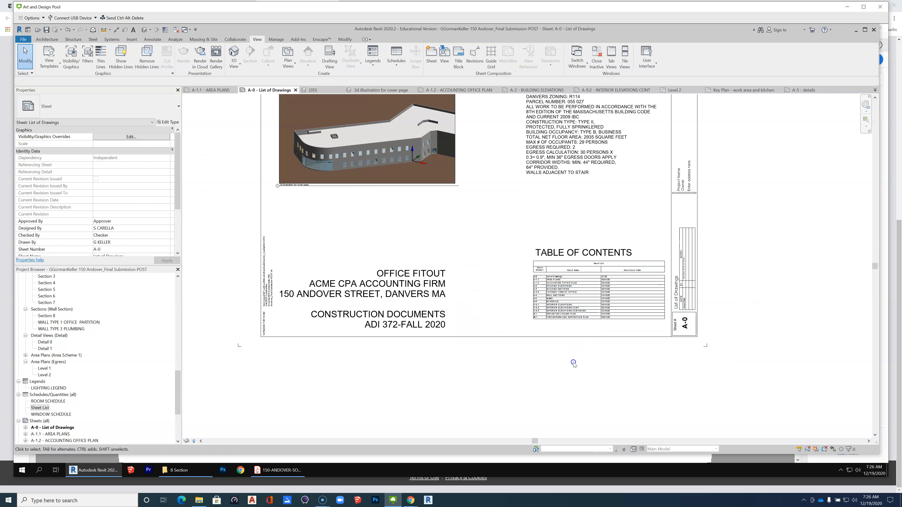
scroll(571, 253, up, 2)
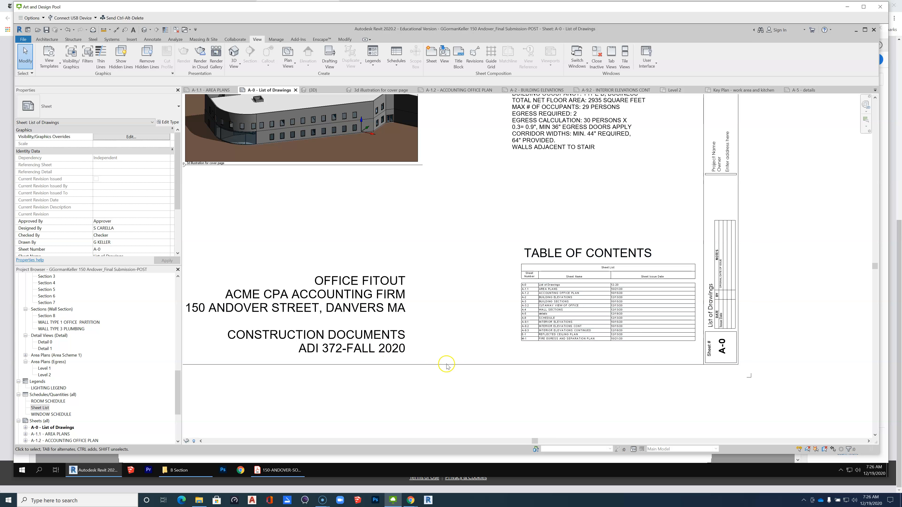